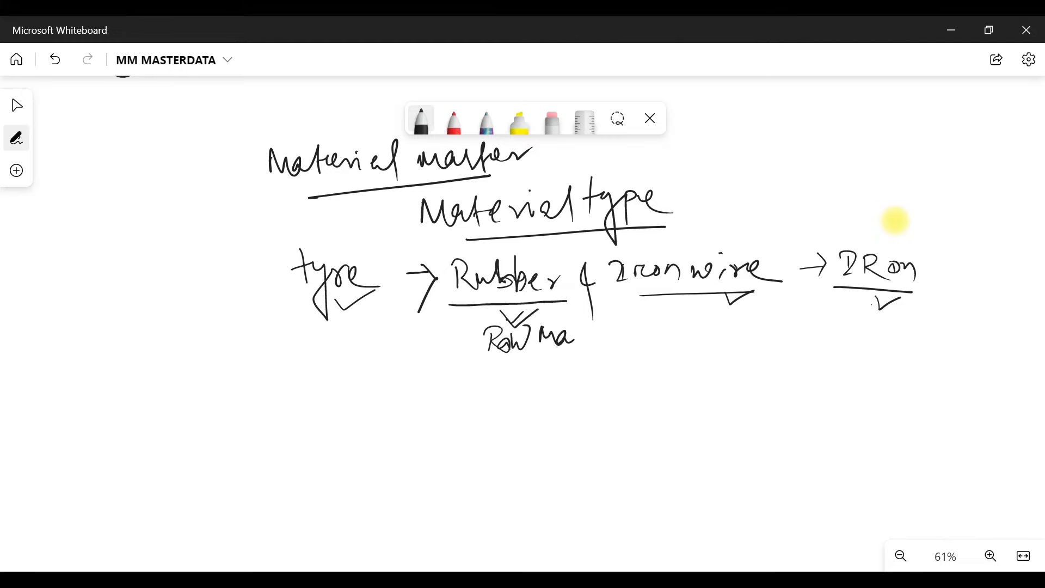
Step: Write "Raw Mat" under Iron and "semifinished Mat" under Iron wire, underlining the semifinished label
mouse_move(864, 308)
mouse_down()
mouse_move(863, 333)
mouse_move(963, 333)
mouse_up()
drag(953, 322, 966, 320)
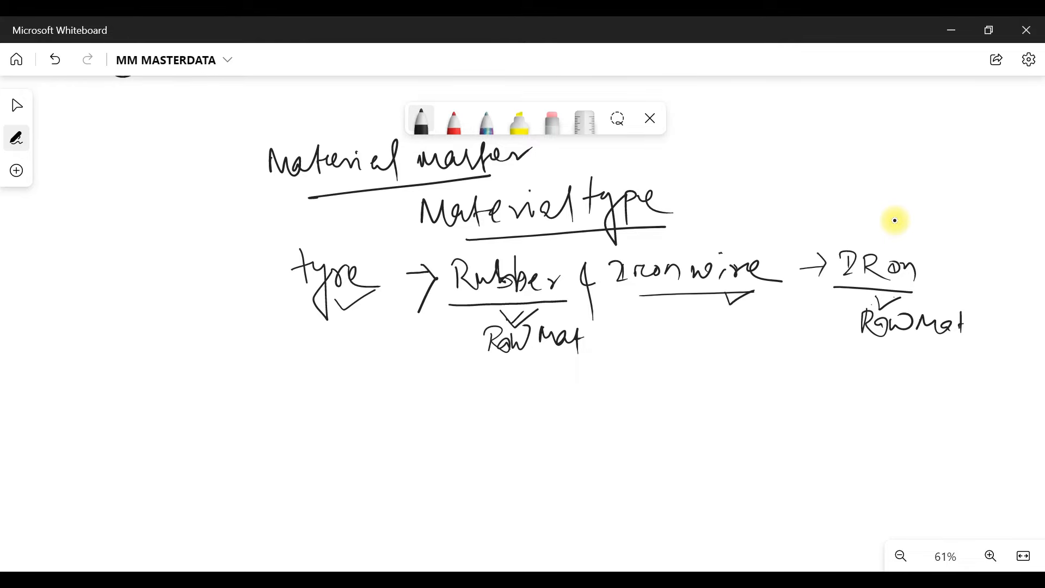
mouse_move(662, 325)
mouse_down()
mouse_move(661, 337)
mouse_move(642, 342)
mouse_up()
drag(662, 336, 711, 333)
mouse_move(727, 314)
mouse_down()
mouse_move(722, 349)
mouse_move(748, 332)
mouse_move(770, 340)
mouse_move(808, 327)
mouse_move(808, 347)
mouse_up()
mouse_move(742, 366)
mouse_down()
mouse_move(790, 348)
mouse_move(793, 384)
mouse_up()
drag(788, 370, 805, 359)
drag(722, 388, 786, 381)
click(17, 105)
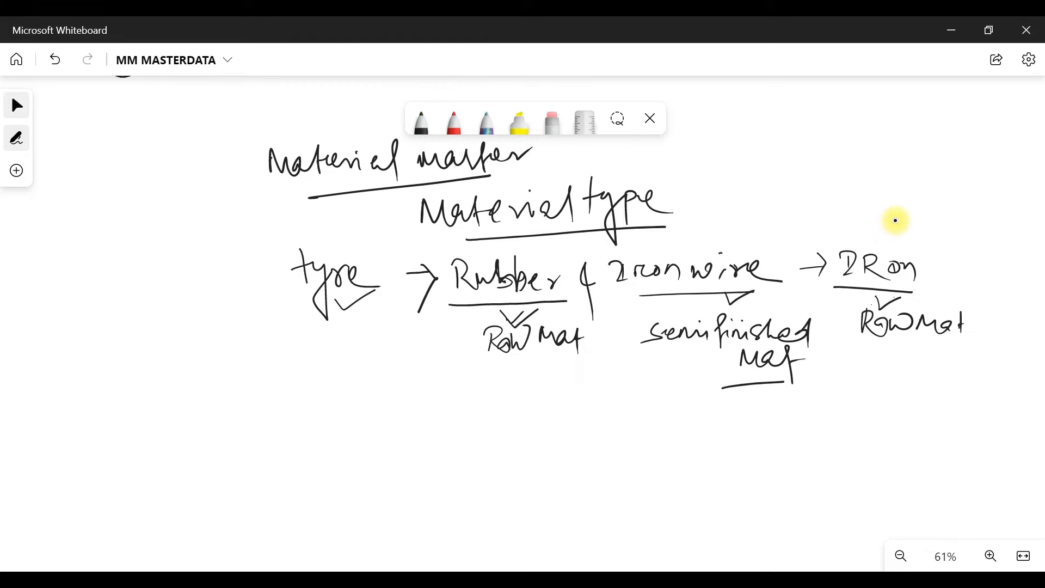
Step: Add check marks and "tyre plant" beside the tyre entry, and write an underlined "tata Motors" below it
click(421, 121)
drag(260, 264, 272, 276)
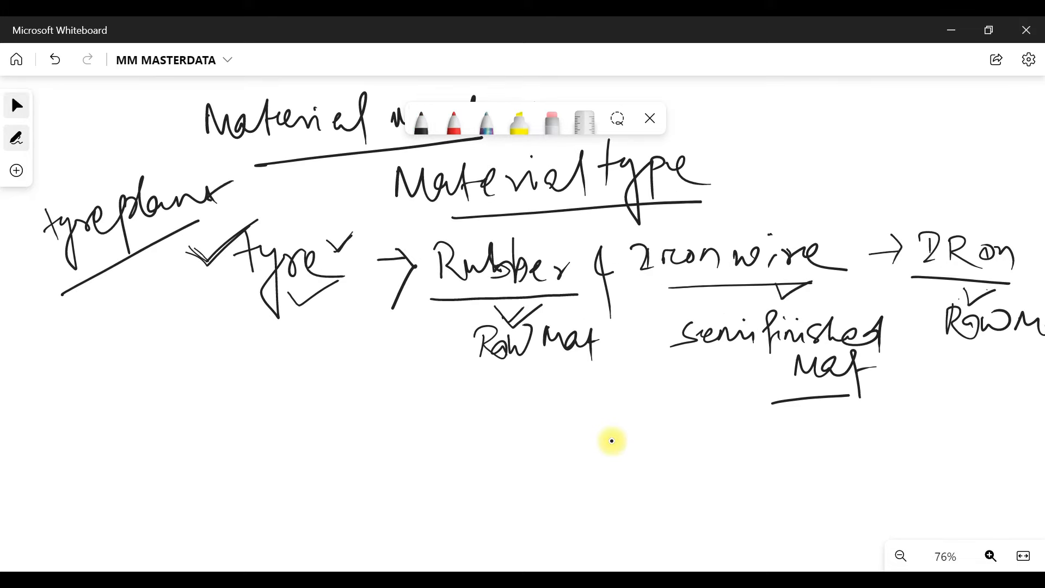
mouse_move(303, 368)
mouse_down()
mouse_move(303, 405)
mouse_move(318, 385)
mouse_up()
mouse_move(324, 381)
mouse_down()
mouse_move(343, 403)
mouse_move(349, 381)
mouse_up()
click(374, 376)
mouse_move(354, 380)
mouse_down()
mouse_move(361, 393)
mouse_move(393, 379)
mouse_move(403, 393)
mouse_up()
drag(405, 383, 413, 394)
drag(403, 380, 419, 378)
mouse_move(415, 381)
mouse_down()
mouse_move(446, 378)
mouse_move(448, 403)
mouse_up()
drag(354, 427, 450, 415)
Step: Write an underlined "SFM" below tyre, with one arrow pointing to tyre and another to tata Motors
mouse_move(222, 309)
mouse_down()
mouse_move(192, 348)
mouse_move(221, 341)
mouse_move(166, 400)
mouse_up()
click(197, 369)
drag(197, 357, 195, 385)
mouse_move(193, 360)
mouse_down()
mouse_move(206, 355)
mouse_move(219, 368)
mouse_move(245, 348)
mouse_move(250, 373)
mouse_up()
mouse_move(186, 406)
mouse_down()
mouse_move(265, 370)
mouse_move(286, 416)
mouse_move(278, 451)
mouse_up()
mouse_move(272, 407)
mouse_down()
mouse_move(300, 421)
mouse_move(281, 447)
mouse_up()
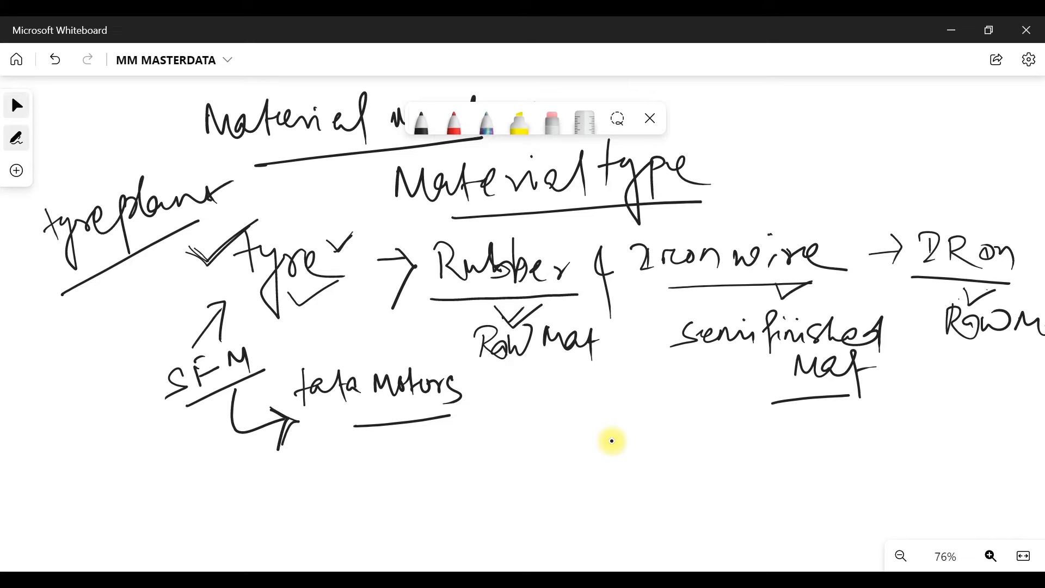
Step: Add check marks to tata Motors, Iron wire and the material labels, and link the two "Raw Mat" labels with a double-headed arrow
drag(476, 397, 526, 381)
mouse_move(507, 318)
mouse_down()
mouse_move(516, 324)
mouse_move(538, 304)
mouse_up()
drag(958, 353, 999, 343)
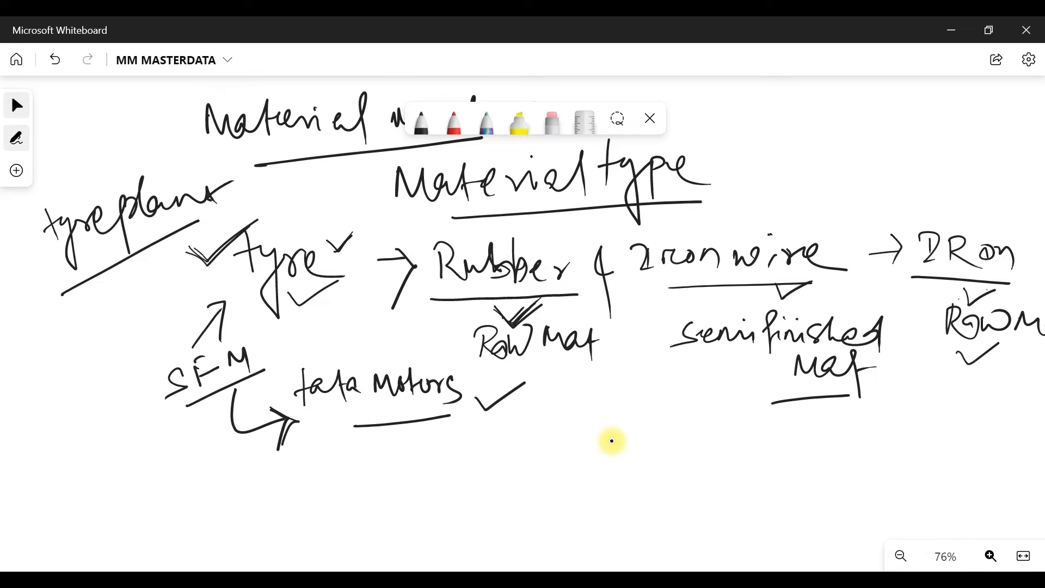
drag(551, 372, 581, 357)
drag(720, 223, 770, 194)
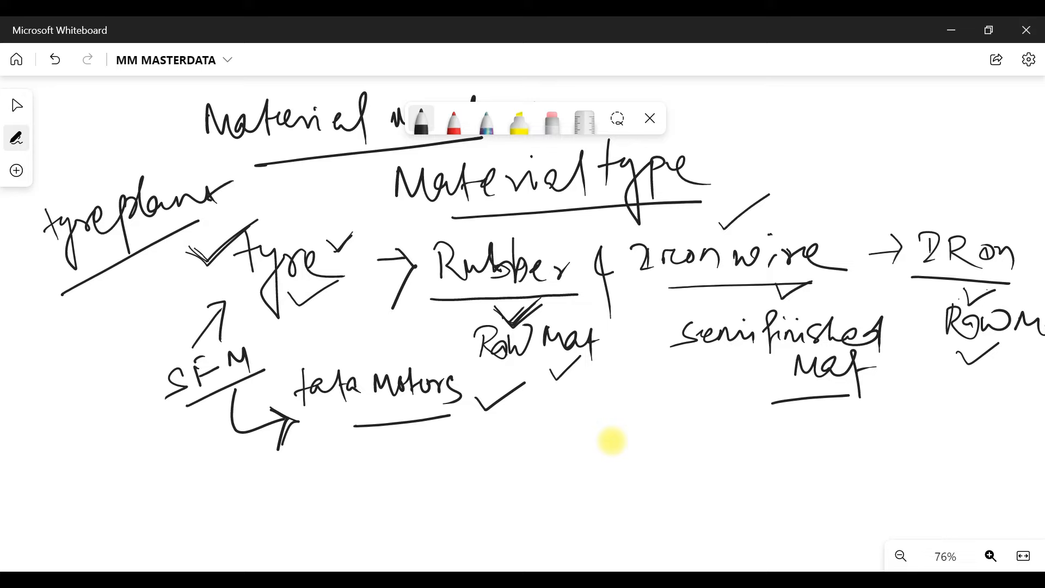
mouse_move(736, 396)
mouse_down()
mouse_move(743, 402)
mouse_move(769, 377)
mouse_up()
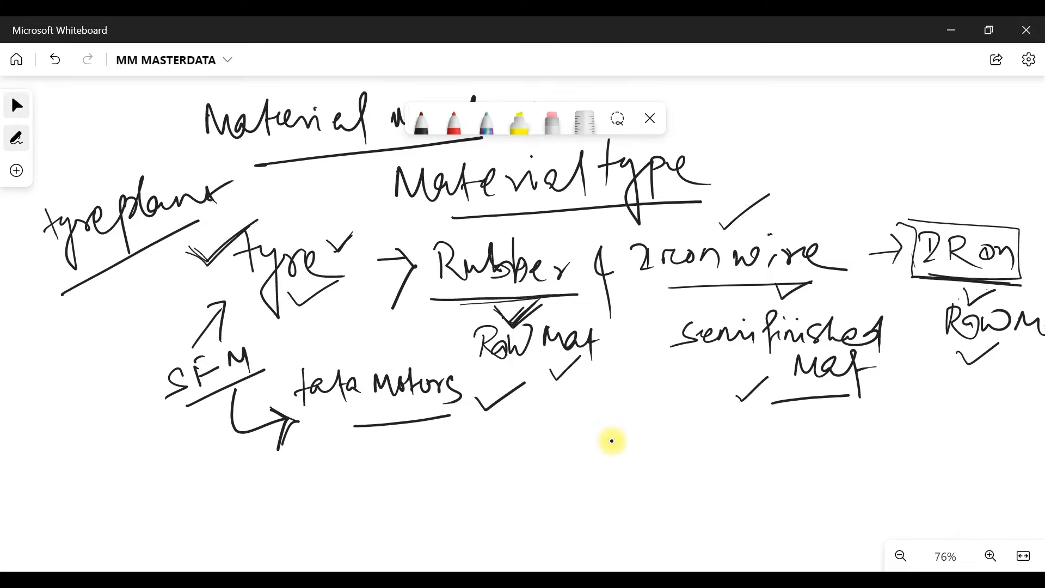
mouse_move(553, 364)
mouse_down()
mouse_move(626, 431)
mouse_move(947, 406)
mouse_move(958, 342)
mouse_up()
mouse_move(549, 377)
mouse_down()
mouse_move(551, 361)
mouse_move(561, 376)
mouse_up()
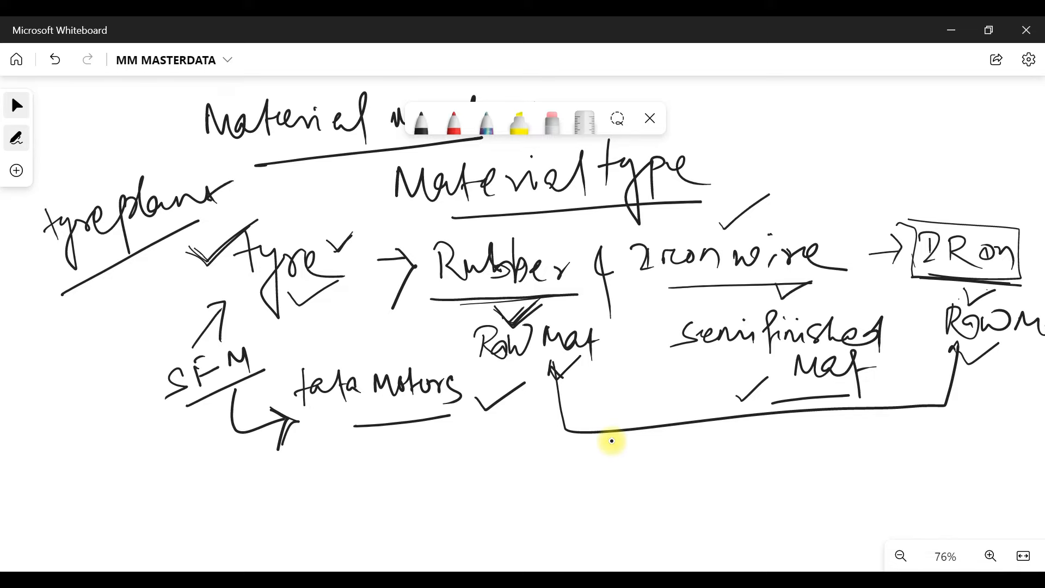
Step: Write the underlined heading "Material type control function" in the blank area below the tyre diagram
drag(614, 449, 580, 187)
drag(571, 252, 554, 180)
drag(277, 170, 278, 189)
mouse_move(276, 168)
mouse_down()
mouse_move(301, 189)
mouse_move(334, 189)
mouse_up()
drag(322, 177, 370, 172)
mouse_move(374, 170)
mouse_down()
mouse_move(376, 181)
mouse_move(412, 186)
mouse_up()
click(368, 158)
drag(439, 152, 440, 180)
mouse_move(440, 166)
mouse_down()
mouse_move(464, 159)
mouse_move(466, 192)
mouse_up()
mouse_move(464, 160)
mouse_down()
mouse_move(497, 179)
mouse_move(581, 179)
mouse_move(624, 146)
mouse_move(625, 189)
mouse_up()
click(658, 173)
mouse_move(672, 143)
mouse_down()
mouse_move(668, 175)
mouse_move(683, 154)
mouse_up()
mouse_move(680, 158)
mouse_down()
mouse_move(703, 163)
mouse_move(753, 145)
mouse_up()
mouse_move(750, 144)
mouse_down()
mouse_move(754, 170)
mouse_move(761, 154)
mouse_move(787, 156)
mouse_move(801, 178)
mouse_up()
click(777, 153)
drag(488, 208, 815, 198)
drag(327, 219, 528, 194)
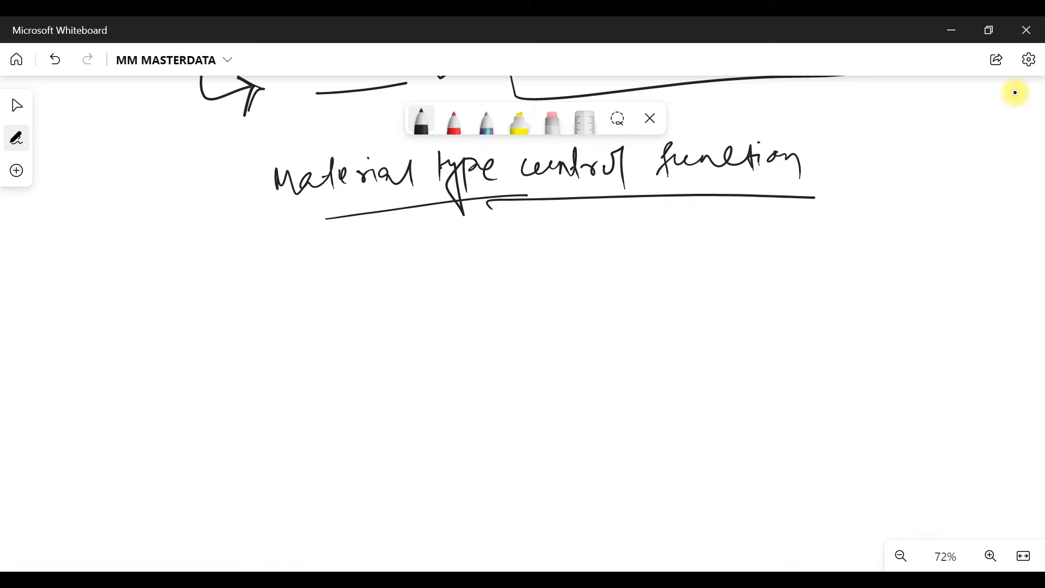
Step: Write a circled 1 under the heading followed by "No range assignment"
mouse_move(180, 246)
mouse_down()
mouse_move(185, 274)
mouse_move(166, 287)
mouse_move(161, 233)
mouse_up()
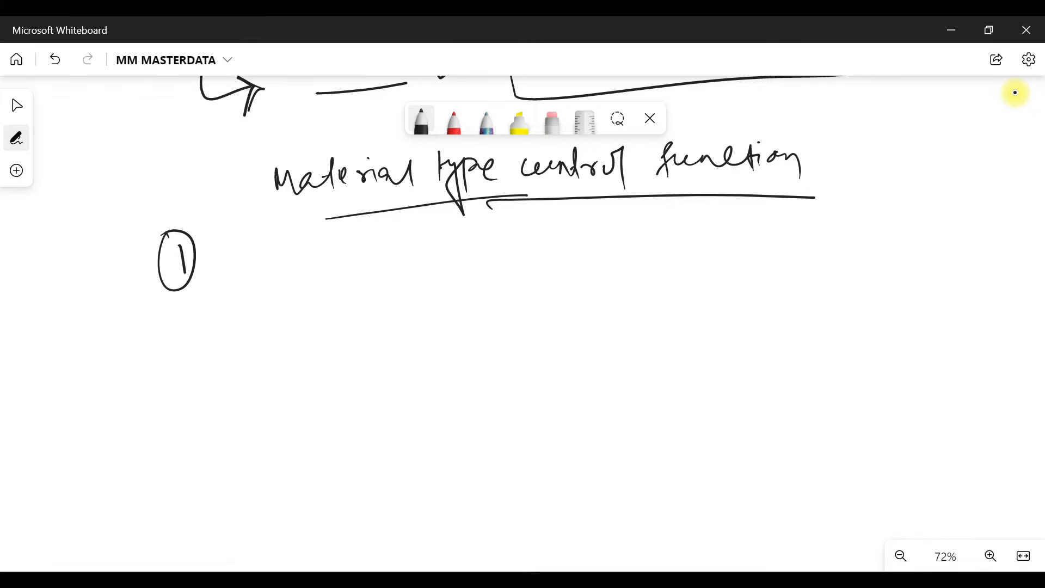
mouse_move(258, 246)
mouse_down()
mouse_move(238, 261)
mouse_move(306, 238)
mouse_up()
mouse_move(308, 251)
mouse_down()
mouse_move(318, 236)
mouse_move(410, 252)
mouse_move(490, 252)
mouse_move(507, 233)
mouse_move(579, 229)
mouse_up()
mouse_move(584, 218)
mouse_down()
mouse_move(590, 244)
mouse_move(615, 229)
mouse_up()
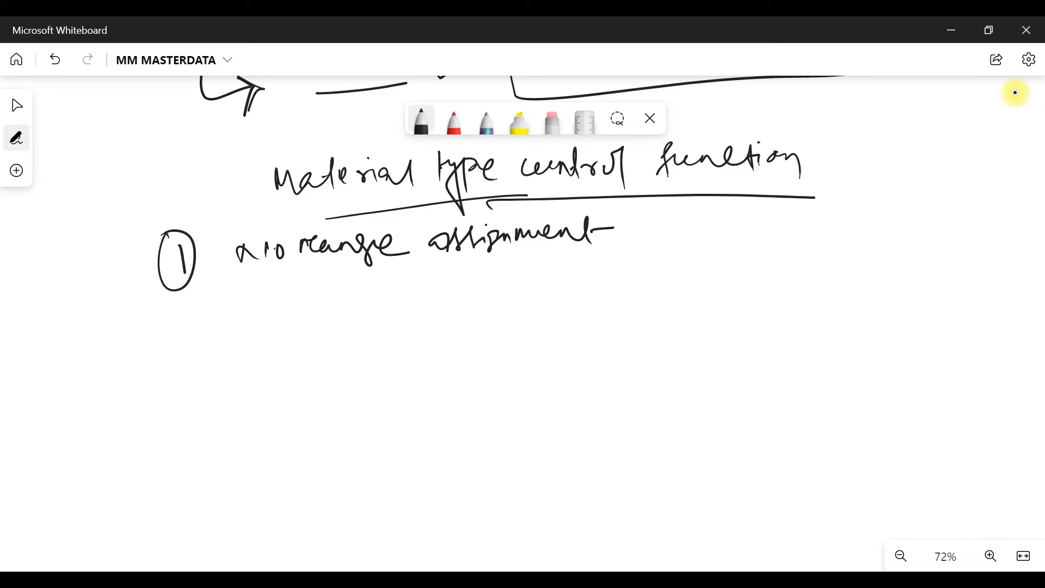
Step: Write "Internal / External" after the number range assignment item and underline both words
mouse_move(668, 218)
mouse_down()
mouse_move(661, 235)
mouse_move(674, 221)
mouse_up()
mouse_move(679, 237)
mouse_down()
mouse_move(687, 228)
mouse_move(693, 238)
mouse_up()
mouse_move(697, 214)
mouse_down()
mouse_move(701, 242)
mouse_move(711, 224)
mouse_up()
mouse_move(703, 231)
mouse_down()
mouse_move(712, 218)
mouse_move(749, 231)
mouse_up()
drag(760, 225, 774, 249)
click(814, 223)
mouse_move(800, 210)
mouse_down()
mouse_move(787, 256)
mouse_move(812, 233)
mouse_move(835, 231)
mouse_up()
mouse_move(815, 224)
mouse_down()
mouse_move(851, 226)
mouse_move(868, 242)
mouse_up()
mouse_move(866, 218)
mouse_down()
mouse_move(928, 224)
mouse_move(955, 249)
mouse_up()
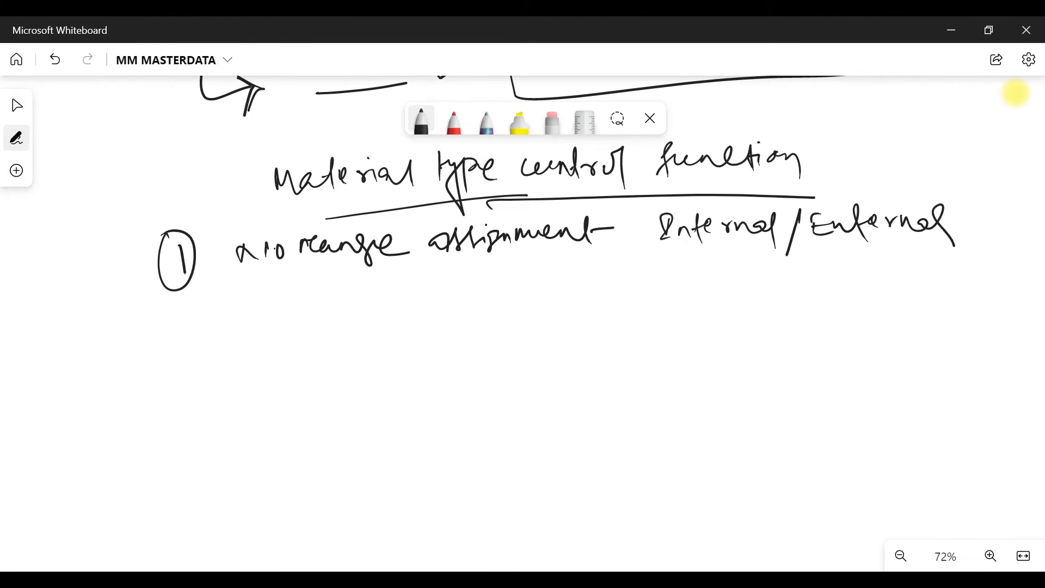
drag(657, 254, 959, 249)
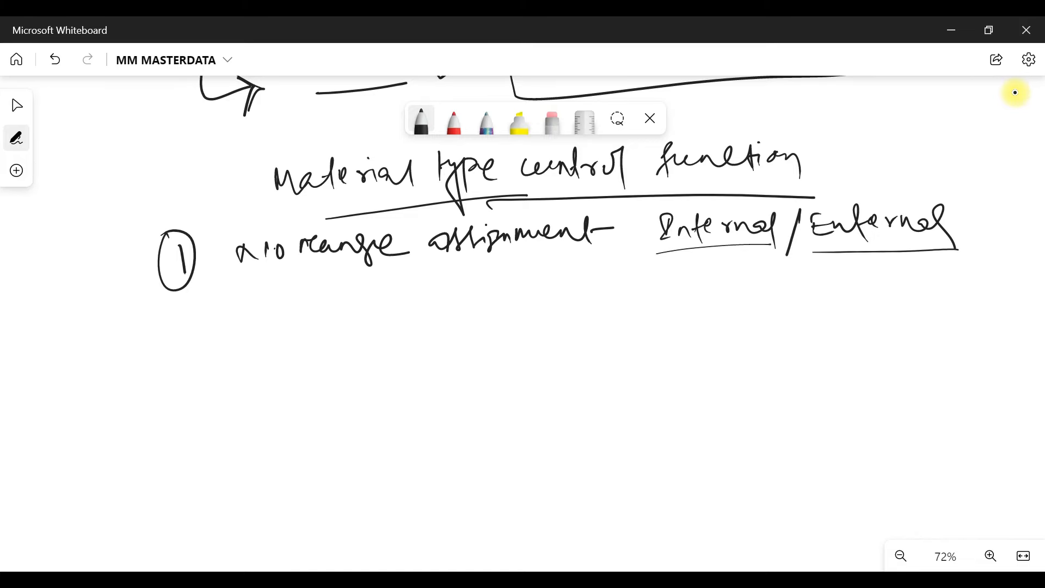
Step: Draw an arrow pointing at the heading, and add a circled 2 with "field selection" to the list
mouse_move(260, 186)
mouse_down()
mouse_move(232, 217)
mouse_move(270, 184)
mouse_move(255, 206)
mouse_up()
mouse_move(173, 310)
mouse_down()
mouse_move(173, 329)
mouse_move(189, 327)
mouse_up()
drag(169, 292, 156, 296)
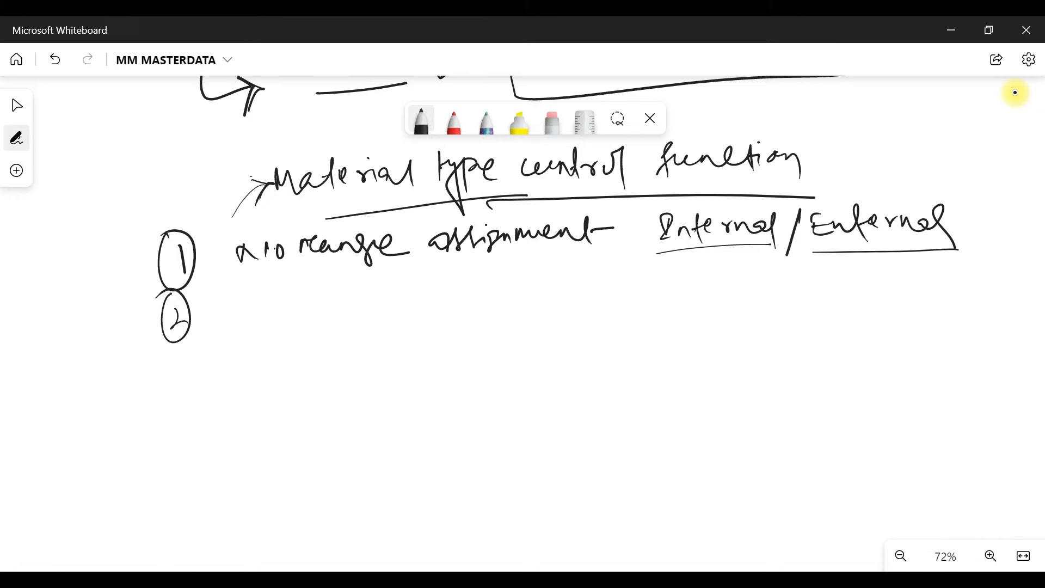
mouse_move(174, 311)
mouse_down()
mouse_move(170, 328)
mouse_move(186, 323)
mouse_up()
mouse_move(253, 288)
mouse_down()
mouse_move(257, 335)
mouse_move(272, 303)
mouse_move(326, 291)
mouse_move(326, 335)
mouse_up()
drag(265, 313, 276, 313)
mouse_move(358, 292)
mouse_down()
mouse_move(503, 279)
mouse_move(524, 299)
mouse_up()
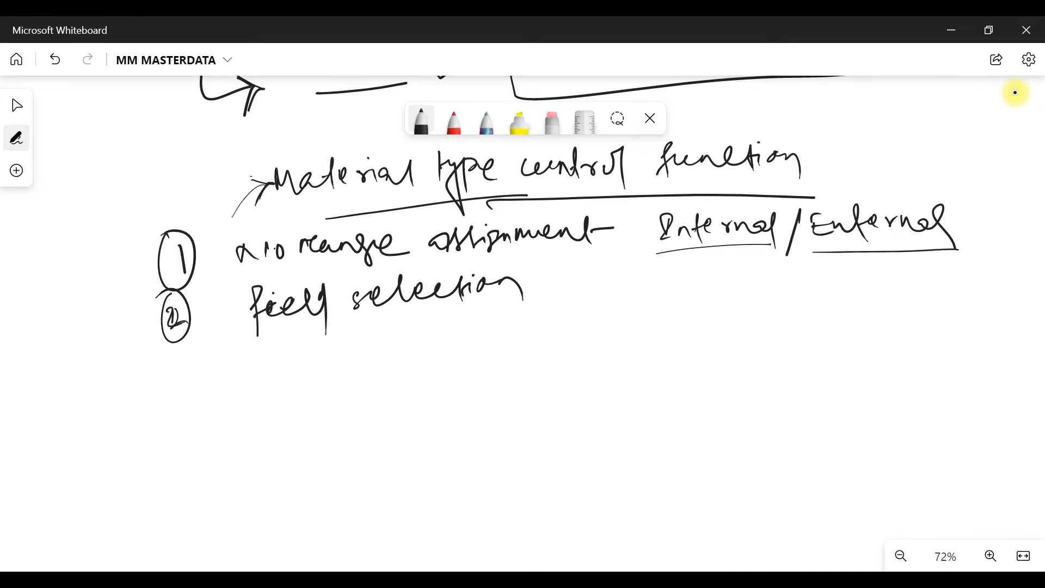
key(Escape)
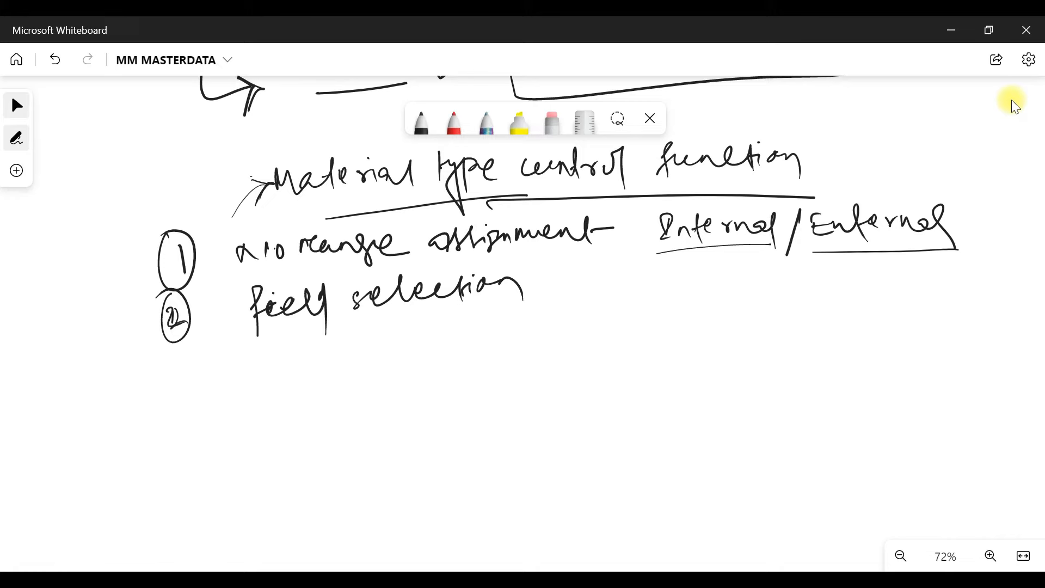
Step: Add a circled 3 with "Screen Reference" below the field selection item
key(alt+w)
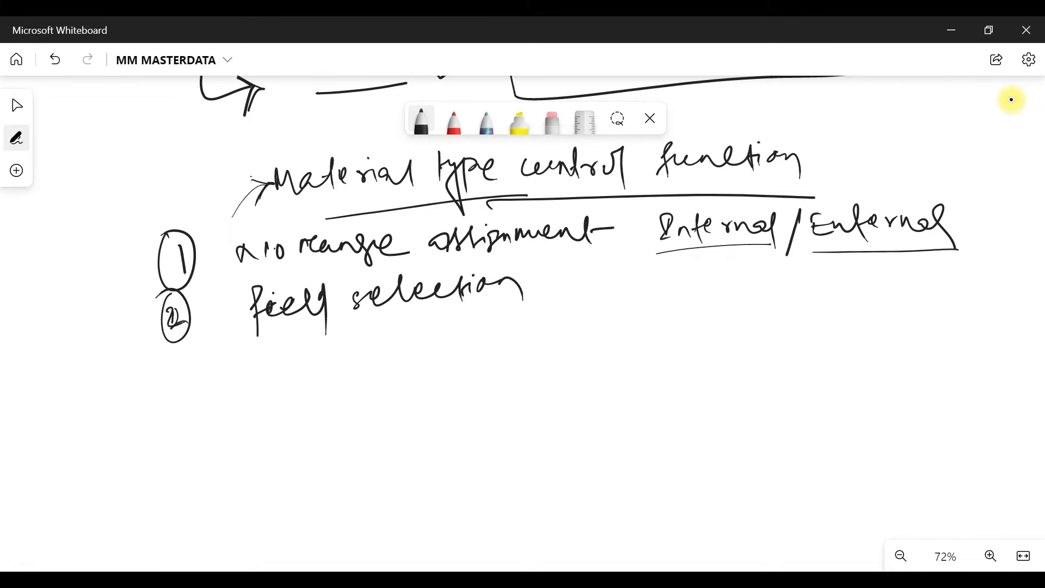
mouse_move(173, 361)
mouse_down()
mouse_move(186, 374)
mouse_move(165, 380)
mouse_up()
mouse_move(182, 347)
mouse_down()
mouse_move(156, 376)
mouse_move(183, 346)
mouse_up()
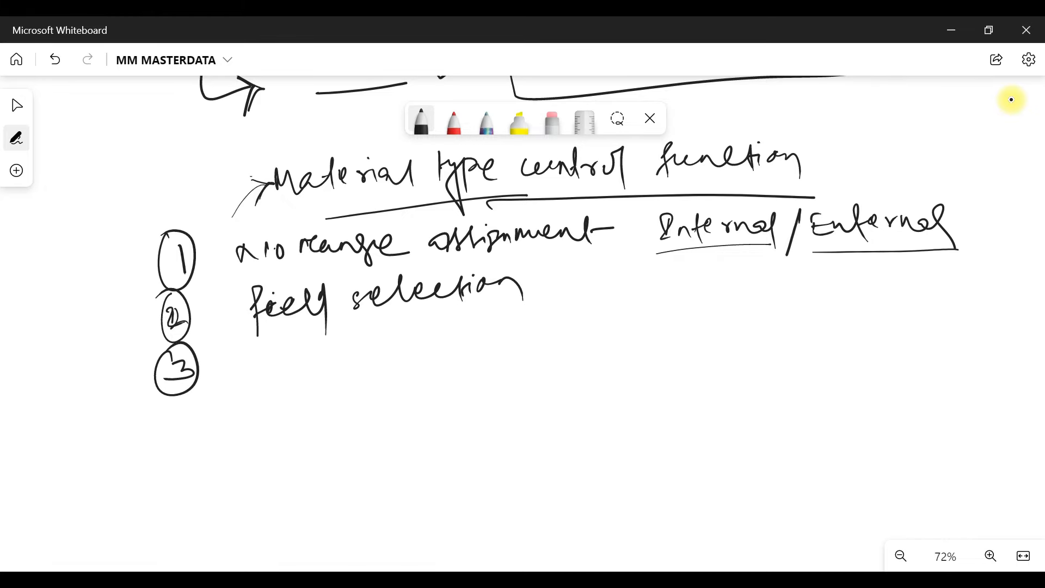
mouse_move(275, 350)
mouse_down()
mouse_move(256, 370)
mouse_move(359, 359)
mouse_move(379, 368)
mouse_move(416, 338)
mouse_move(436, 352)
mouse_up()
mouse_move(457, 338)
mouse_down()
mouse_move(451, 325)
mouse_move(448, 366)
mouse_up()
drag(444, 351, 465, 349)
drag(469, 343, 567, 344)
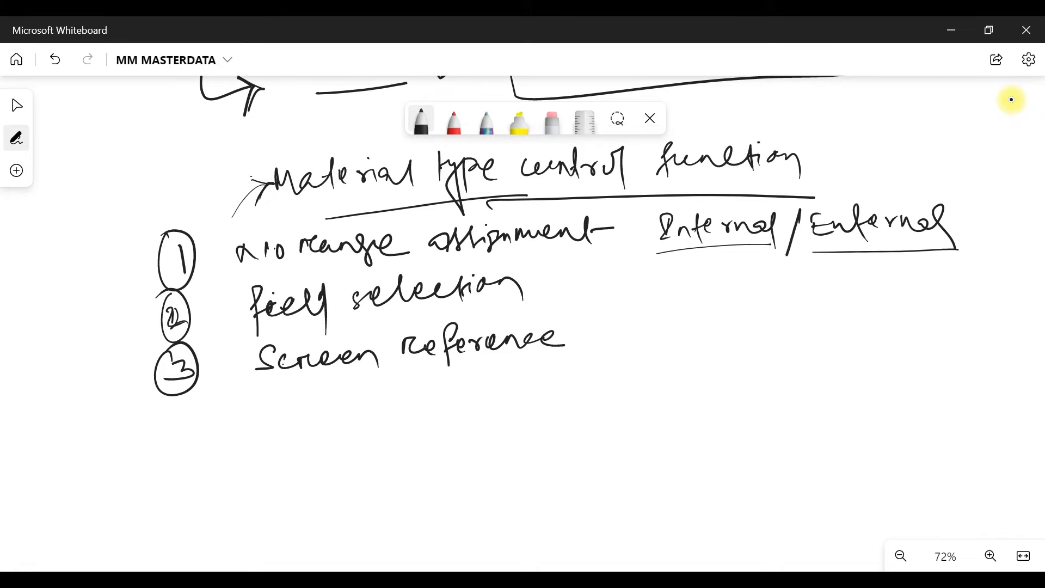
Step: Add a circled 4 with "Procurement type" to the list, followed by "Externally / Internally"
drag(192, 399, 203, 413)
drag(201, 407, 202, 432)
drag(185, 391, 184, 390)
drag(159, 415, 177, 396)
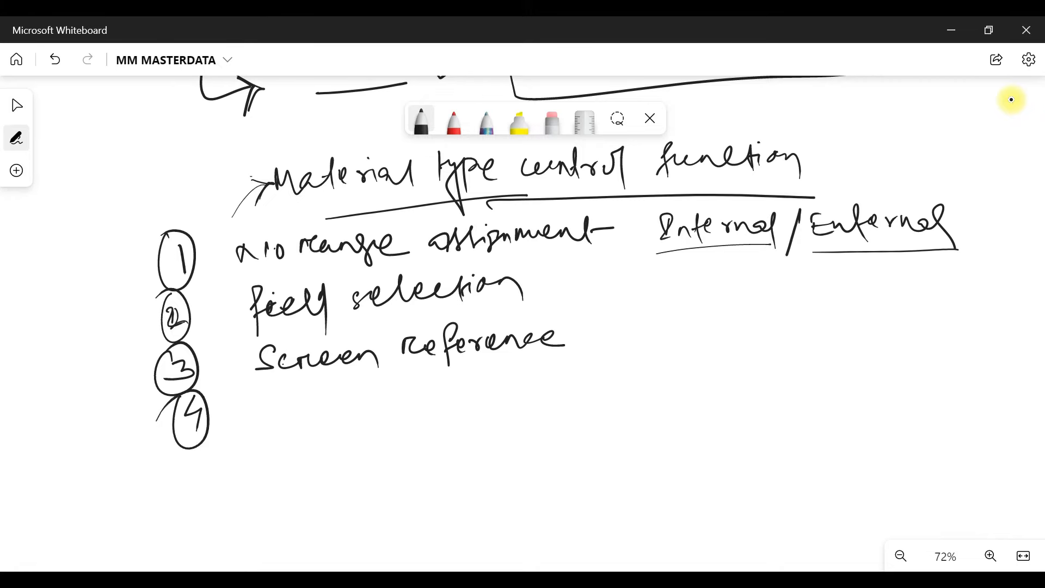
mouse_move(258, 401)
mouse_down()
mouse_move(258, 424)
mouse_move(262, 407)
mouse_move(311, 402)
mouse_move(408, 402)
mouse_move(433, 414)
mouse_move(484, 405)
mouse_move(497, 417)
mouse_move(523, 393)
mouse_move(543, 403)
mouse_up()
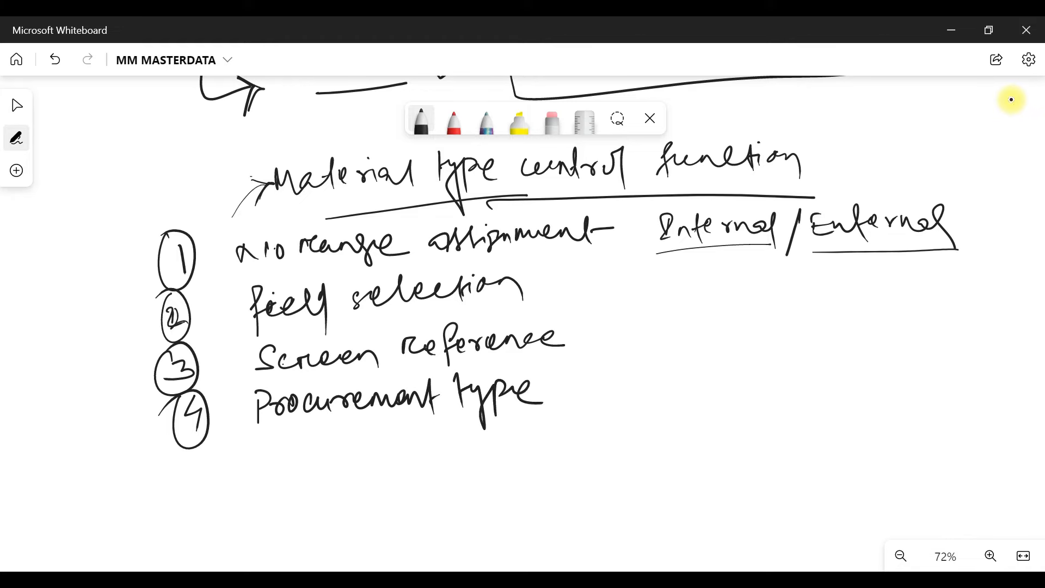
mouse_move(590, 378)
mouse_down()
mouse_move(592, 395)
mouse_move(601, 376)
mouse_move(652, 365)
mouse_move(672, 382)
mouse_move(730, 384)
mouse_move(742, 366)
mouse_move(774, 375)
mouse_move(783, 406)
mouse_up()
drag(796, 354, 788, 430)
mouse_move(814, 362)
mouse_down()
mouse_move(822, 387)
mouse_move(872, 365)
mouse_move(893, 376)
mouse_move(924, 376)
mouse_move(939, 360)
mouse_move(969, 364)
mouse_move(959, 399)
mouse_move(865, 409)
mouse_up()
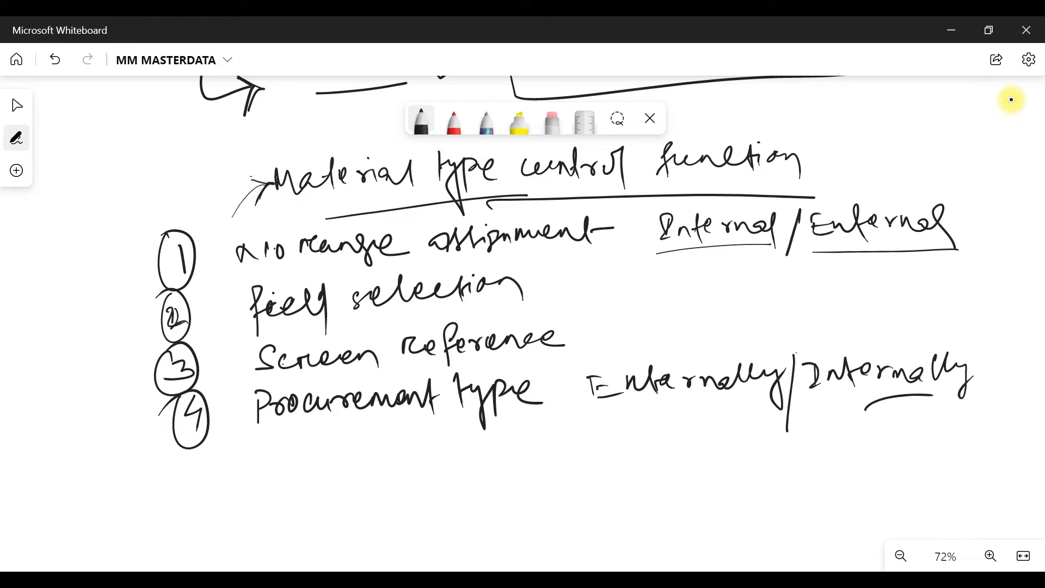
Step: Put the procurement options in parentheses, mark them with check marks and a cross, and check the heading
drag(587, 360, 586, 415)
mouse_move(221, 186)
mouse_down()
mouse_move(229, 199)
mouse_move(255, 163)
mouse_up()
mouse_move(663, 346)
mouse_down()
mouse_move(673, 361)
mouse_move(706, 329)
mouse_up()
mouse_move(870, 333)
mouse_down()
mouse_move(883, 344)
mouse_move(873, 360)
mouse_up()
drag(975, 340, 956, 426)
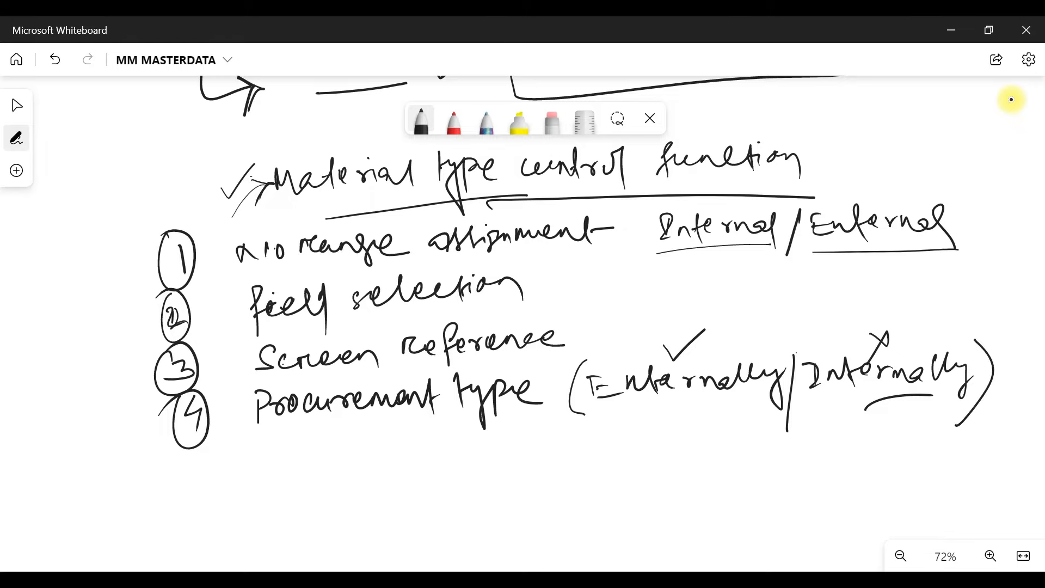
drag(866, 409, 902, 406)
drag(678, 414, 706, 406)
Step: Add a circled 5 with "Valuation Class", underline "Class" and put a check mark after it
mouse_move(203, 458)
mouse_down()
mouse_move(195, 479)
mouse_move(197, 450)
mouse_move(255, 464)
mouse_move(308, 430)
mouse_move(334, 450)
mouse_move(355, 430)
mouse_move(366, 450)
mouse_move(400, 464)
mouse_move(436, 464)
mouse_move(484, 440)
mouse_move(488, 468)
mouse_up()
drag(403, 477, 480, 472)
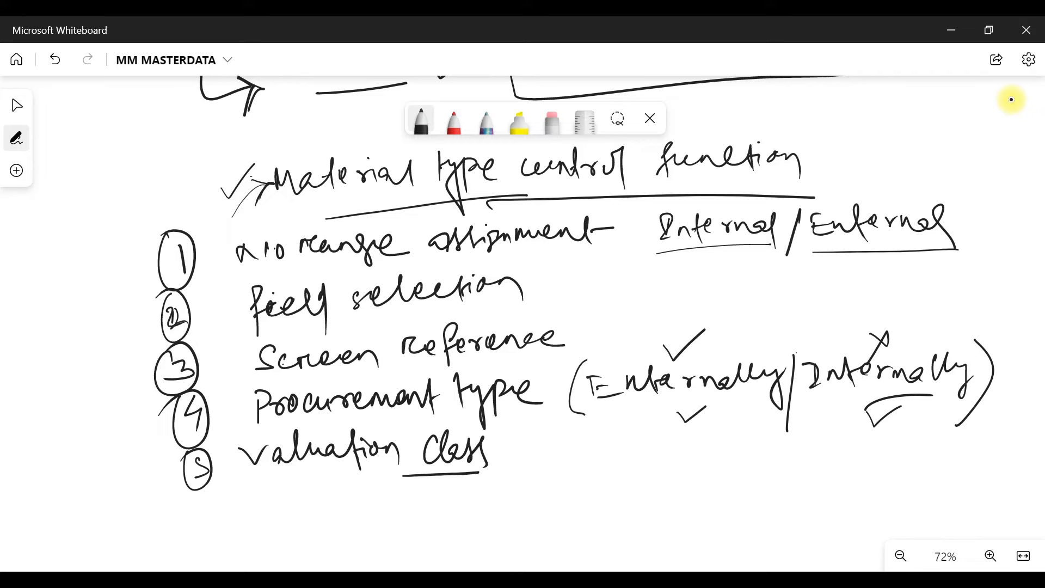
drag(506, 452, 553, 436)
Step: Add a circled 6 with "Inventory Mngt", underline and mark the end of the item, and check the heading again
drag(211, 496, 192, 539)
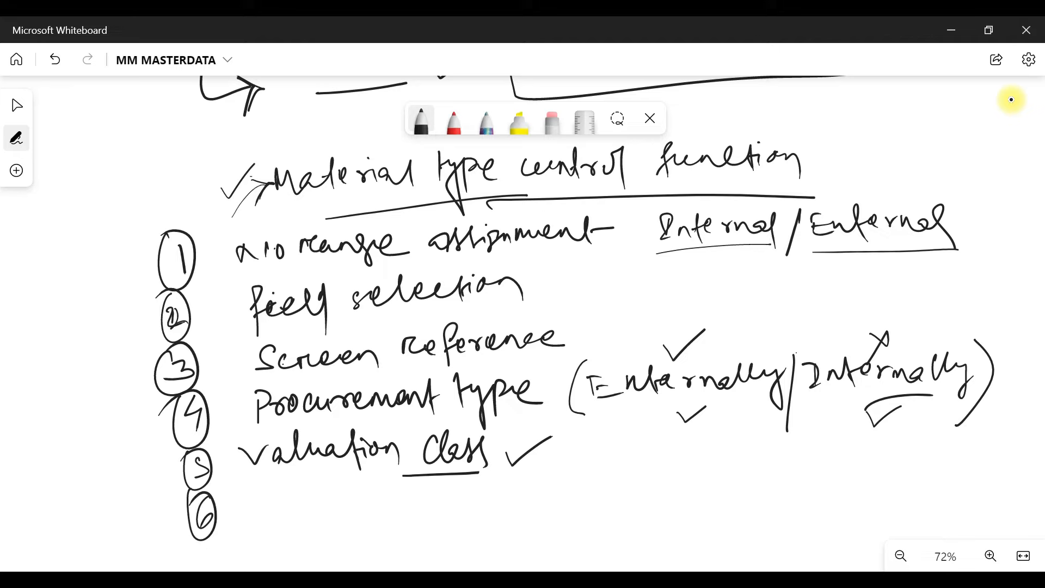
drag(265, 500, 263, 520)
mouse_move(267, 518)
mouse_down()
mouse_move(286, 509)
mouse_move(298, 524)
mouse_move(329, 503)
mouse_move(411, 504)
mouse_move(406, 534)
mouse_move(481, 508)
mouse_move(498, 526)
mouse_up()
drag(472, 509, 511, 500)
drag(428, 543, 524, 536)
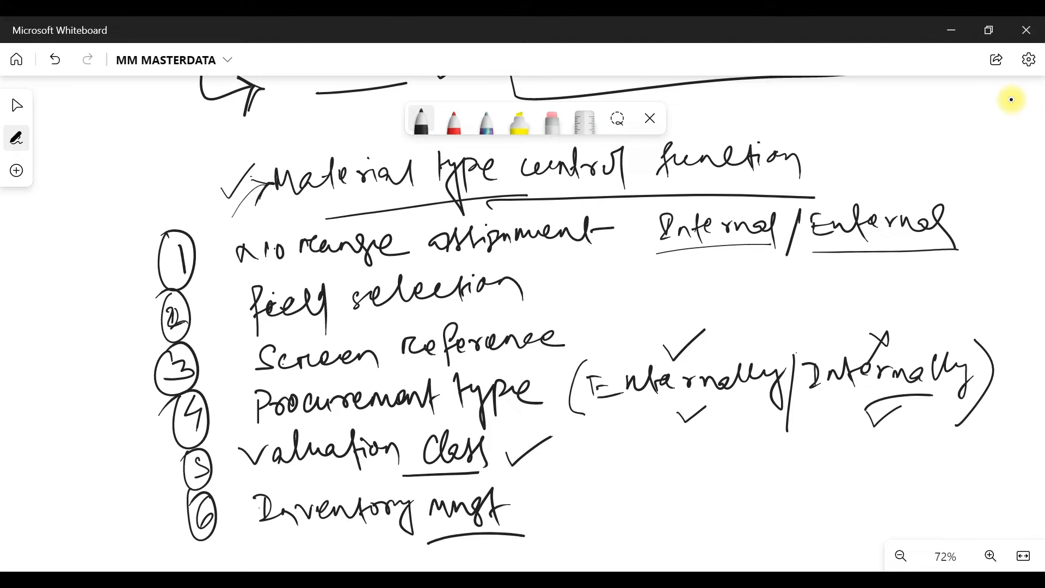
mouse_move(541, 530)
mouse_down()
mouse_move(609, 517)
mouse_move(588, 529)
mouse_move(582, 516)
mouse_move(594, 513)
mouse_up()
drag(224, 185, 255, 165)
key(Escape)
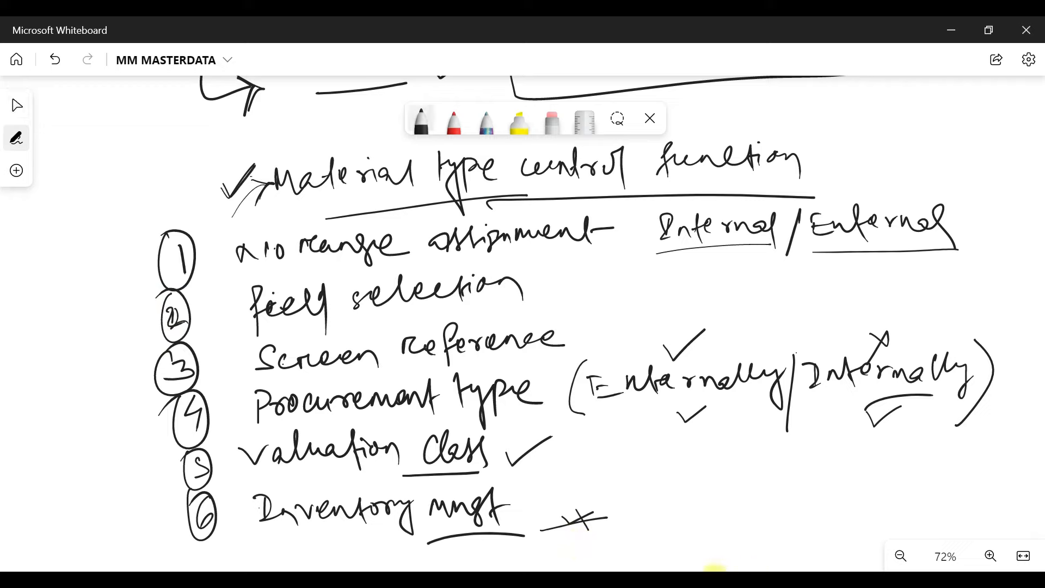
Step: Switch to SAP GUI and try to enter transaction SPRO and expand ABAP Workbench under Tools
mouse_move(716, 577)
click(708, 532)
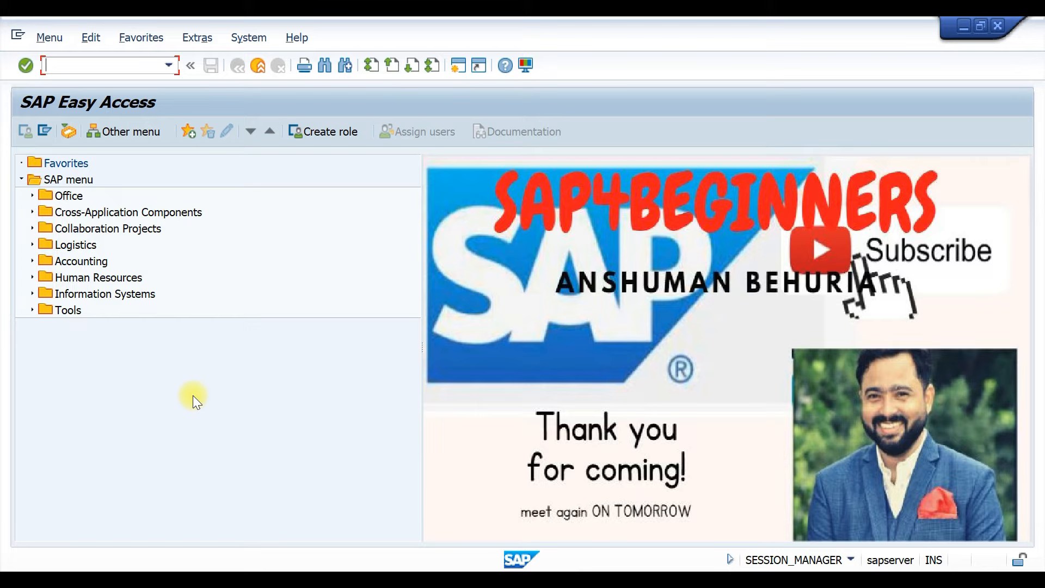
text(SPRO)
click(34, 311)
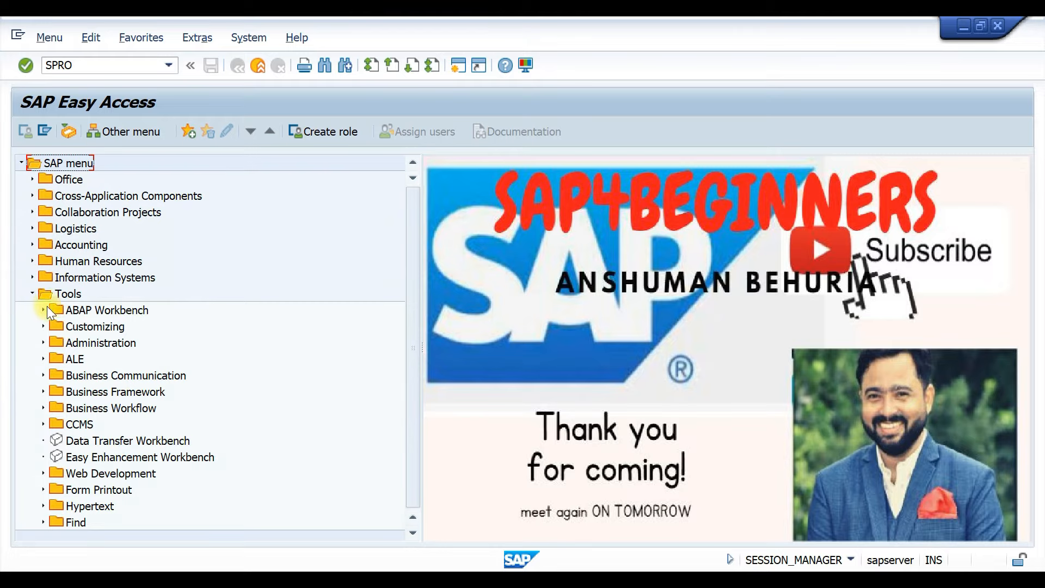
click(44, 308)
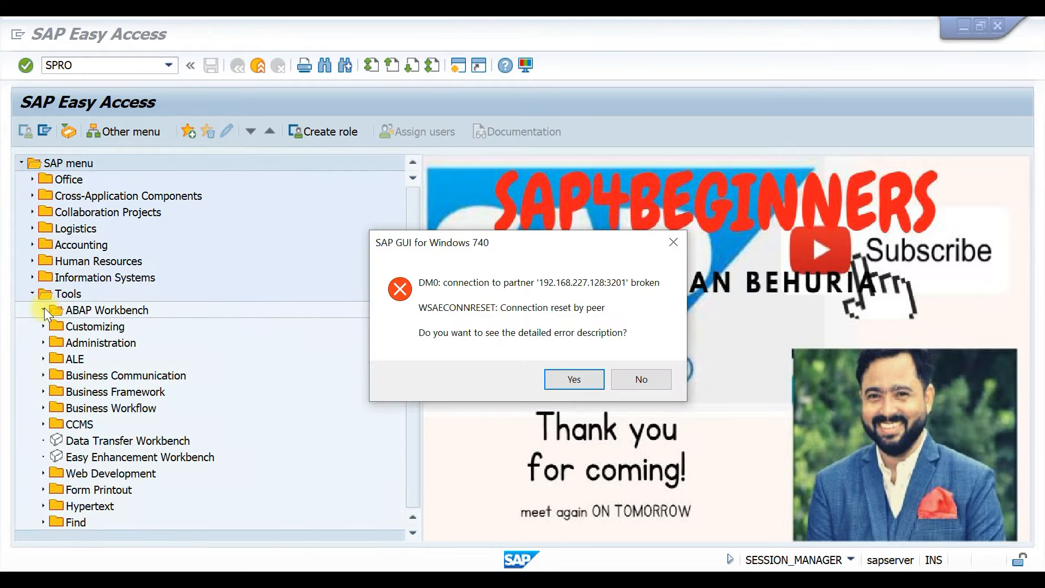
click(642, 380)
Step: Switch back to the ECC virtual machine, open the SAP connection and log on to client 800 with the user name and account password
key(alt+Tab)
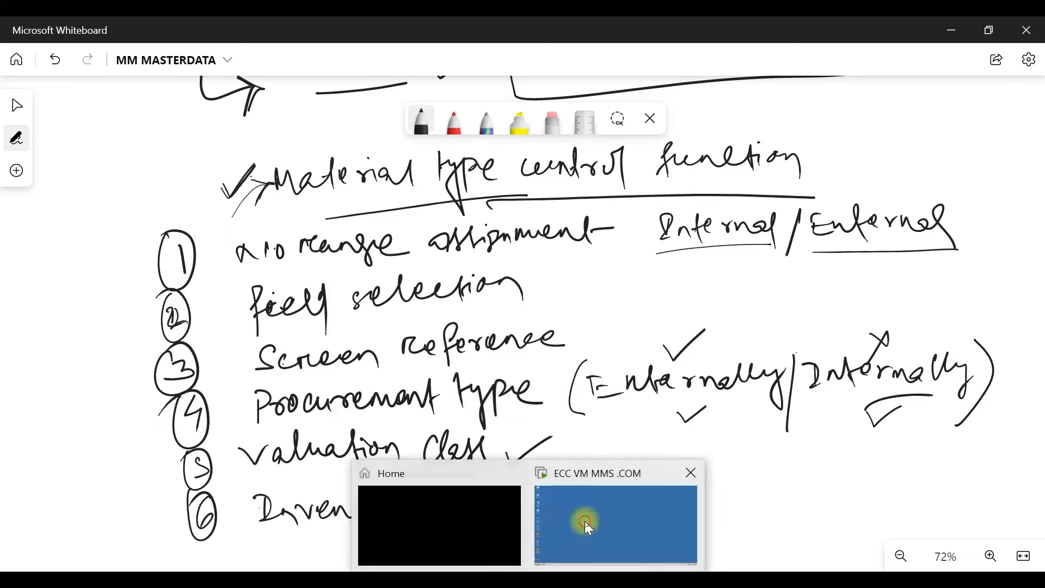
click(585, 521)
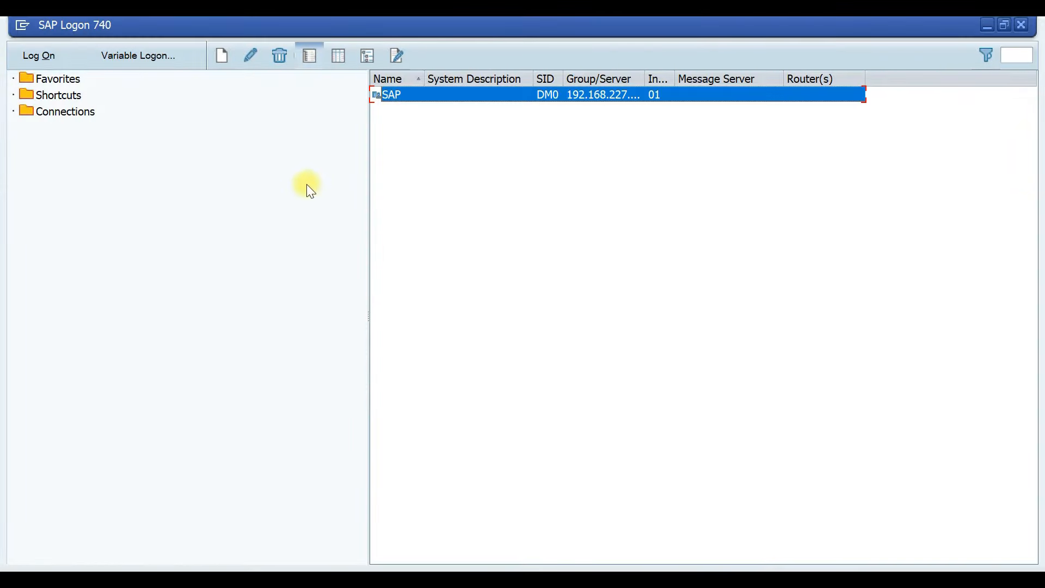
double_click(403, 99)
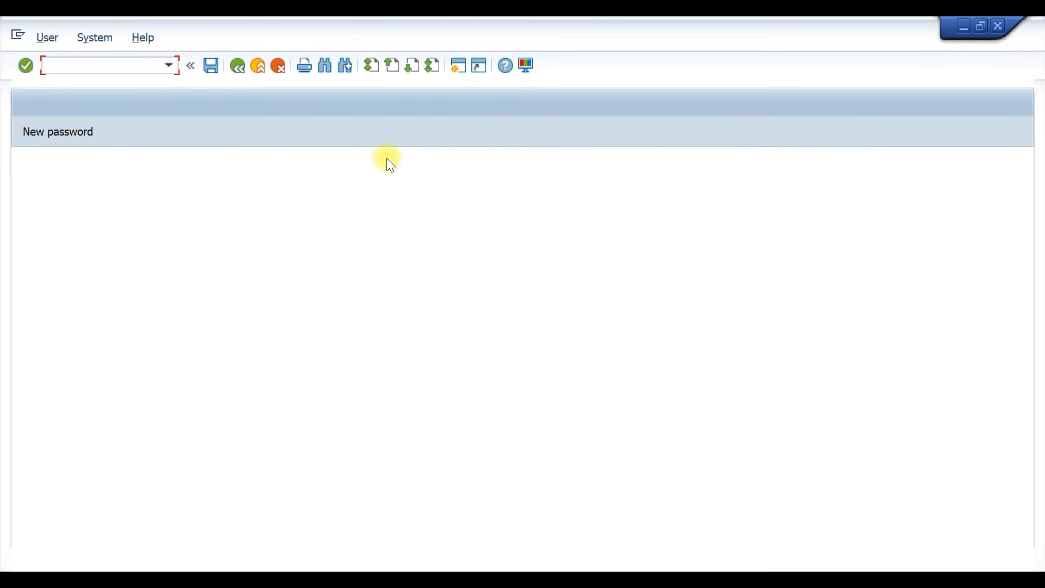
click(207, 200)
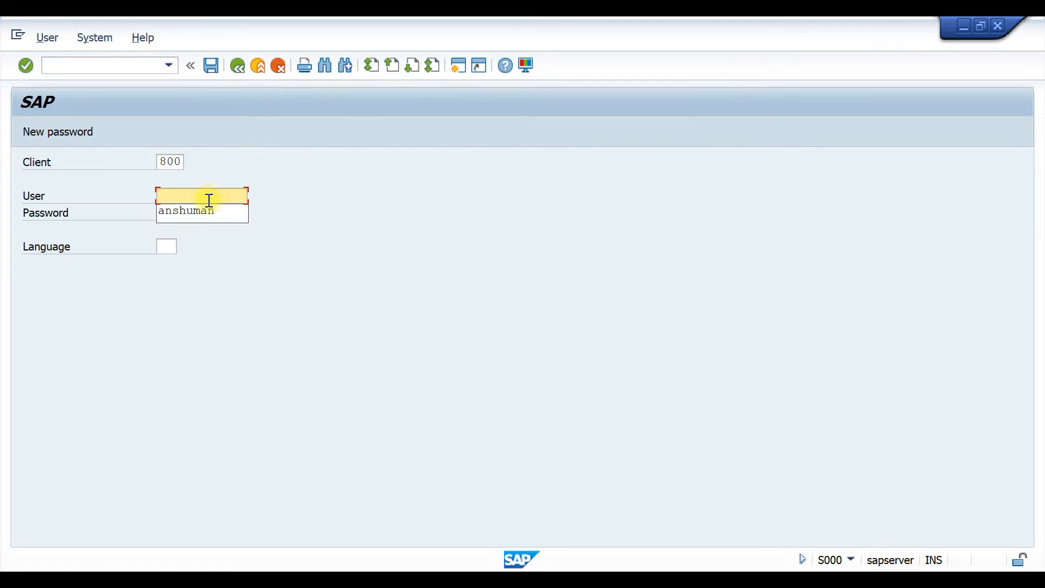
click(198, 213)
click(198, 213)
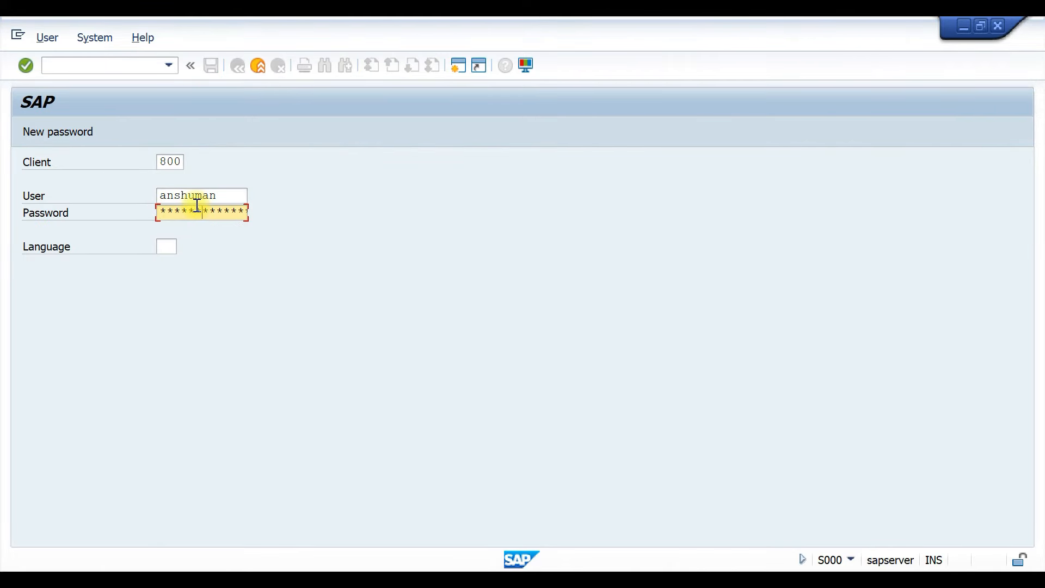
key(Return)
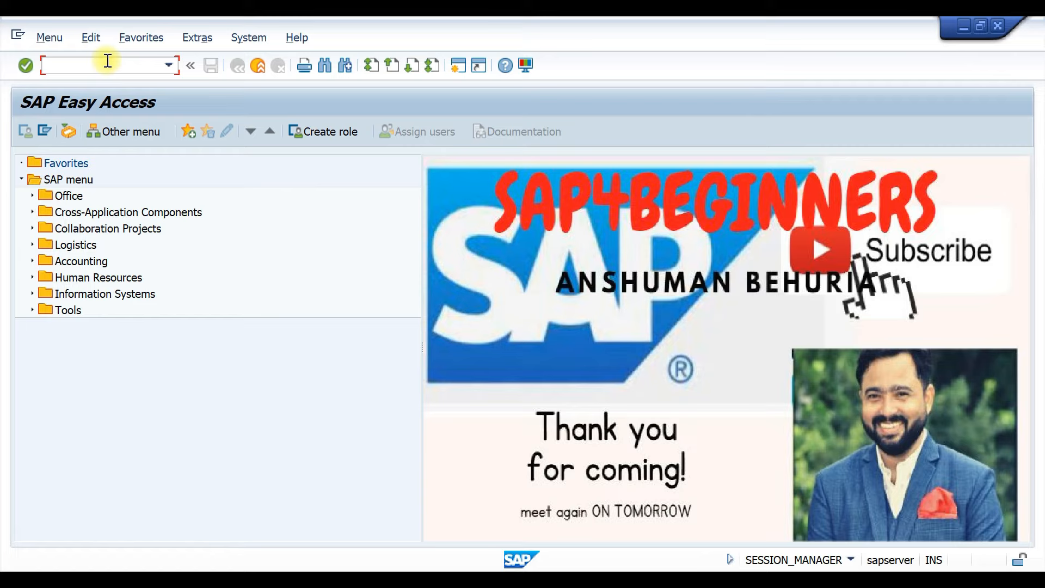
Step: Start Execute Project from the IMG folder of Customizing under Tools and display the SAP Reference IMG
text(SPRO)
click(31, 309)
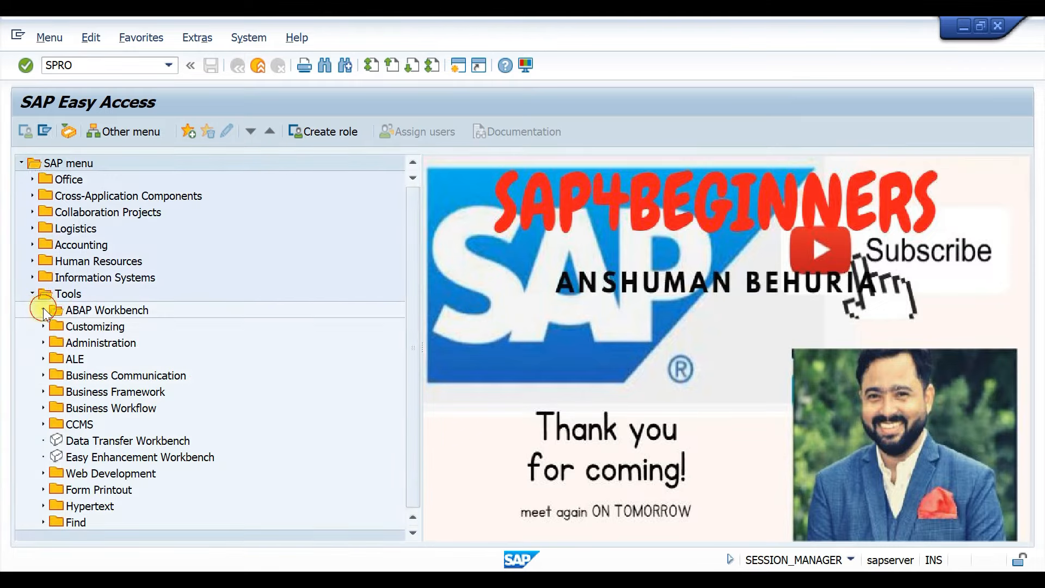
click(44, 326)
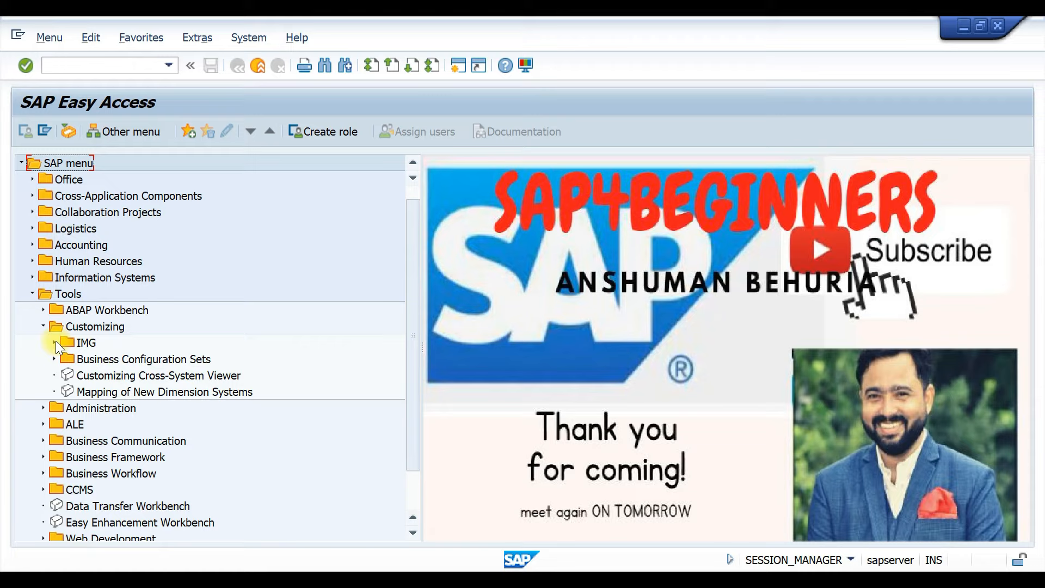
click(55, 342)
double_click(108, 358)
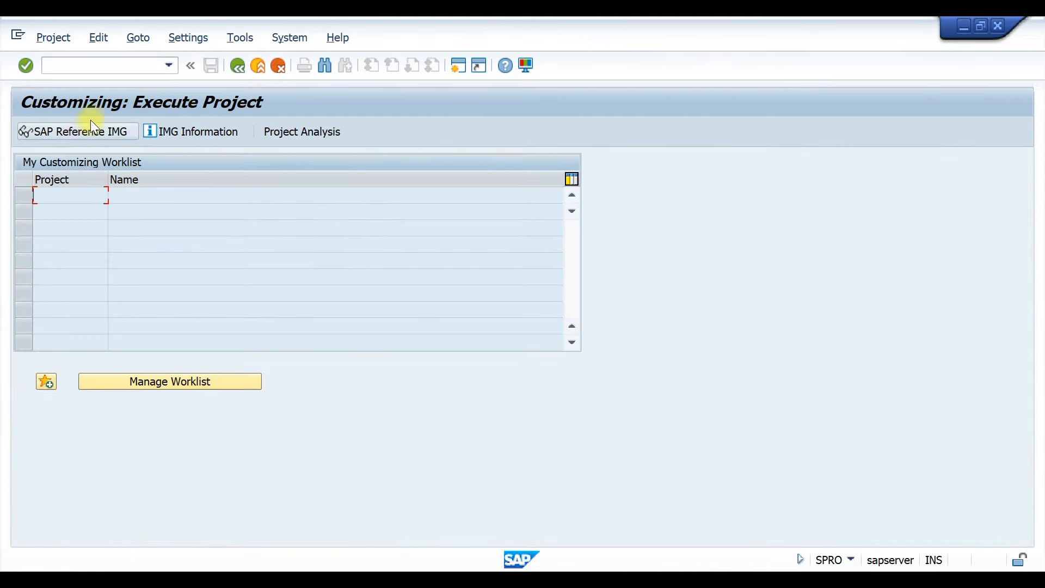
click(82, 131)
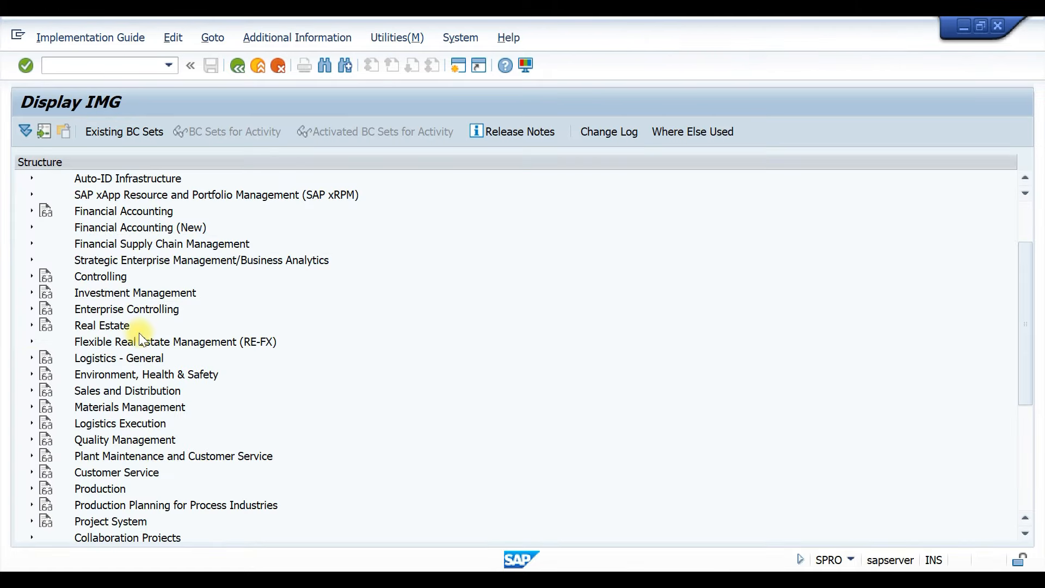
Step: Expand Logistics - General, Material Master and Basic Settings in the IMG, and execute Define Output Format of Material Numbers
click(31, 358)
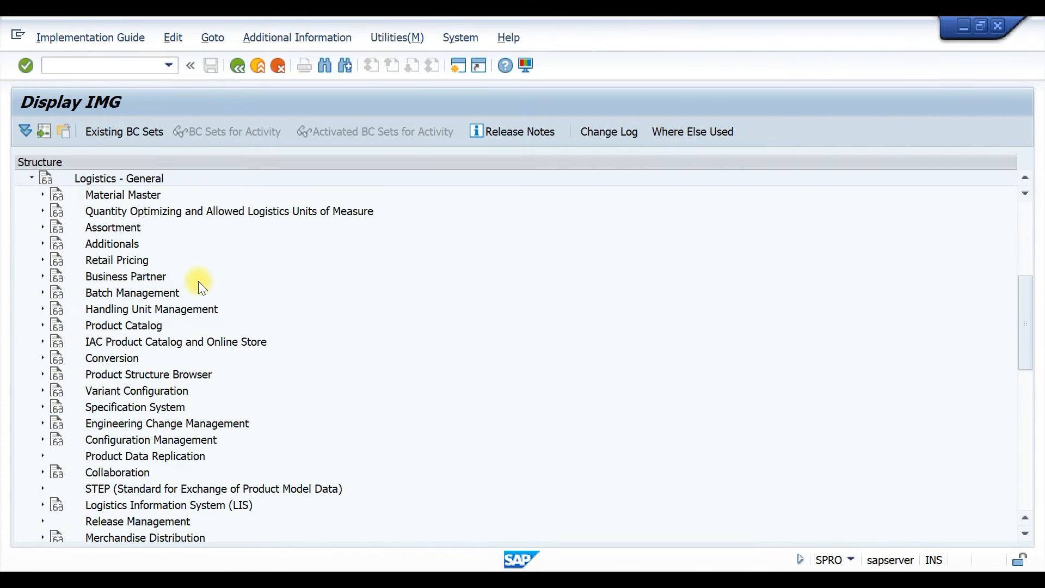
click(45, 194)
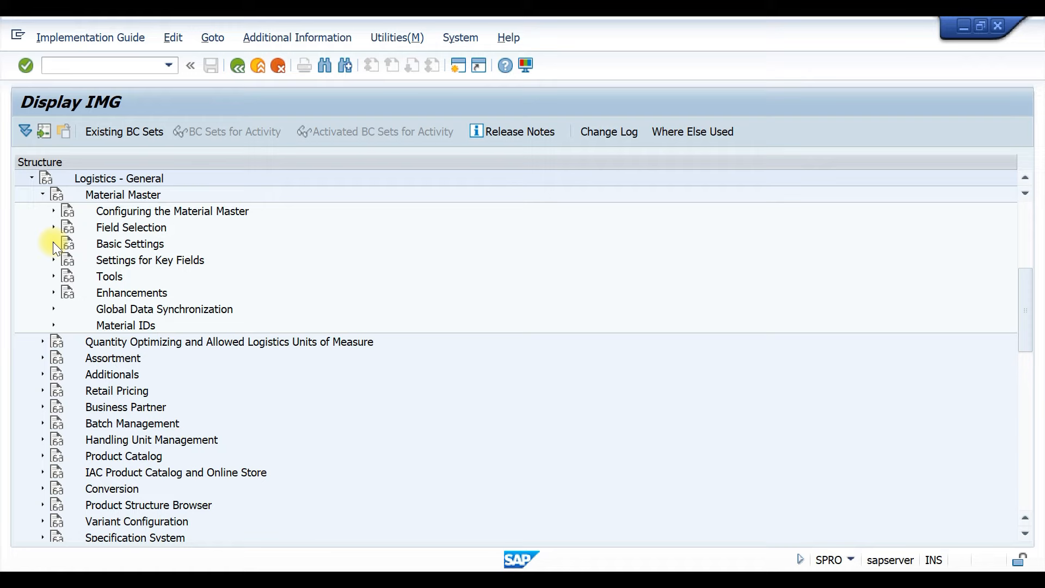
click(53, 243)
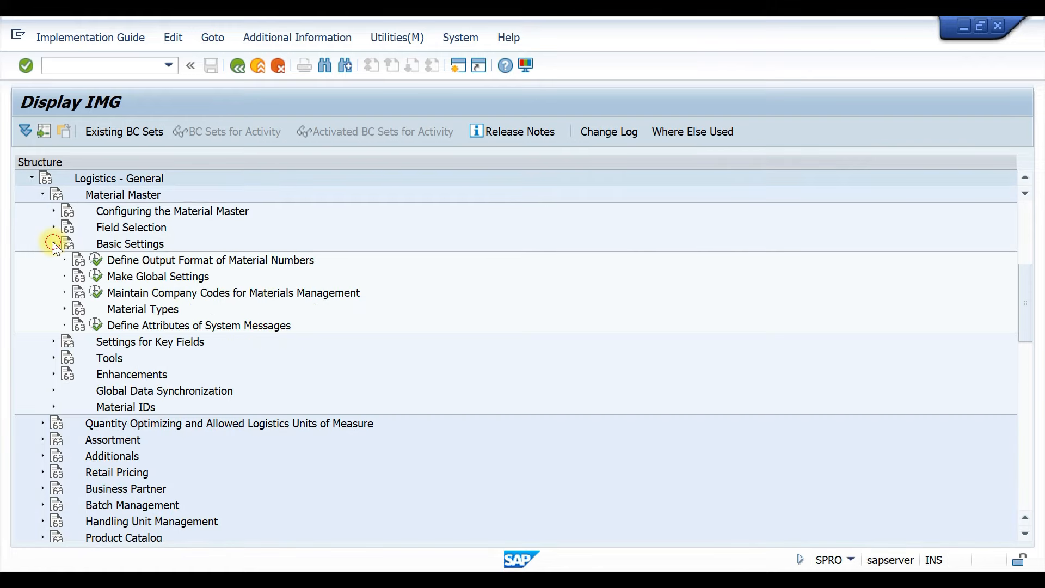
click(97, 263)
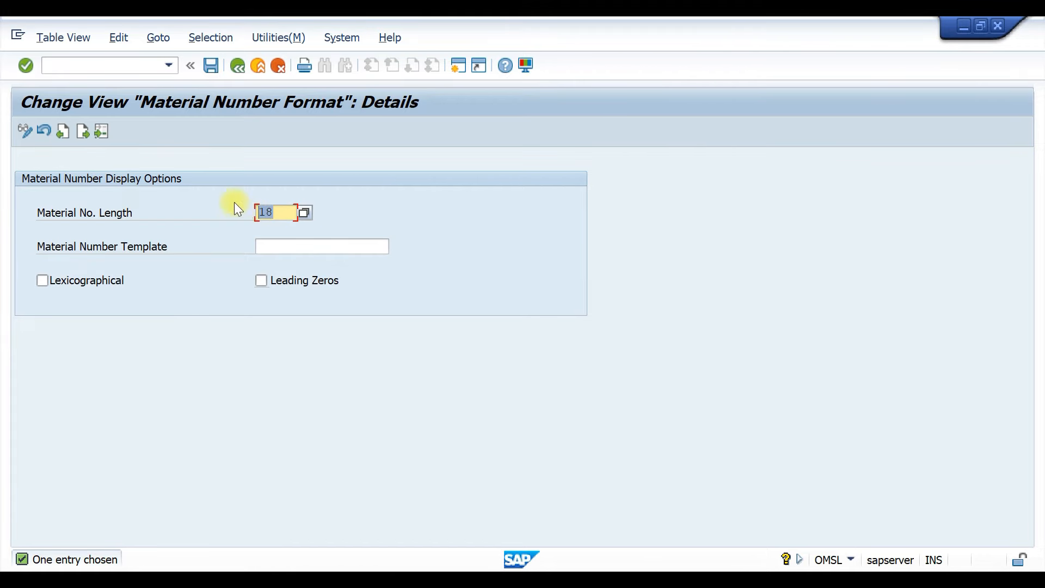
Step: Try out the material number template TM-2300000 with Leading Zeros turned on
click(284, 245)
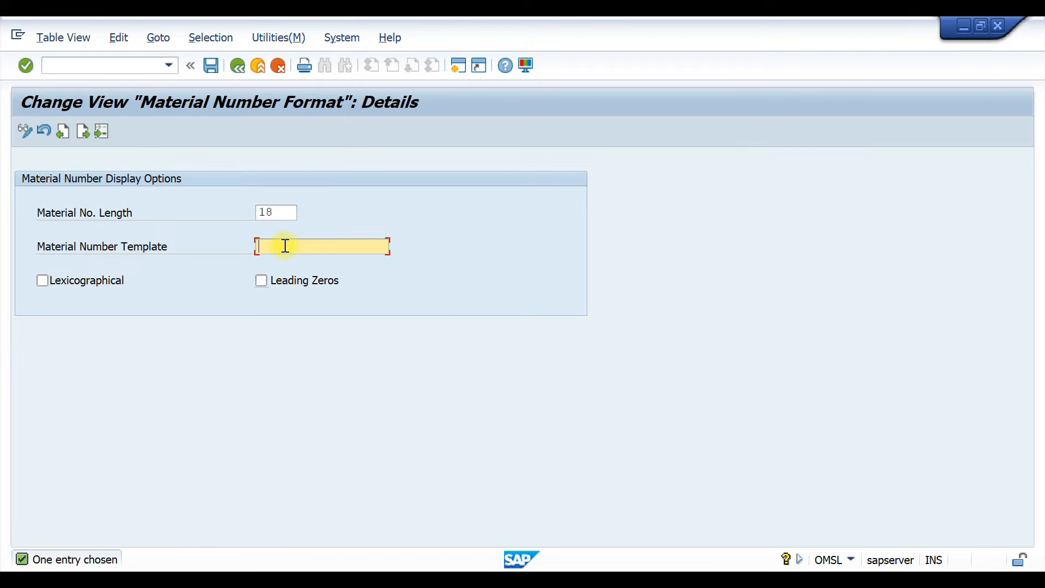
text(AB23)
text(00000)
click(260, 247)
key(Delete)
key(Delete)
text(TM)
click(276, 247)
text(-)
key(ctrl+a)
click(261, 282)
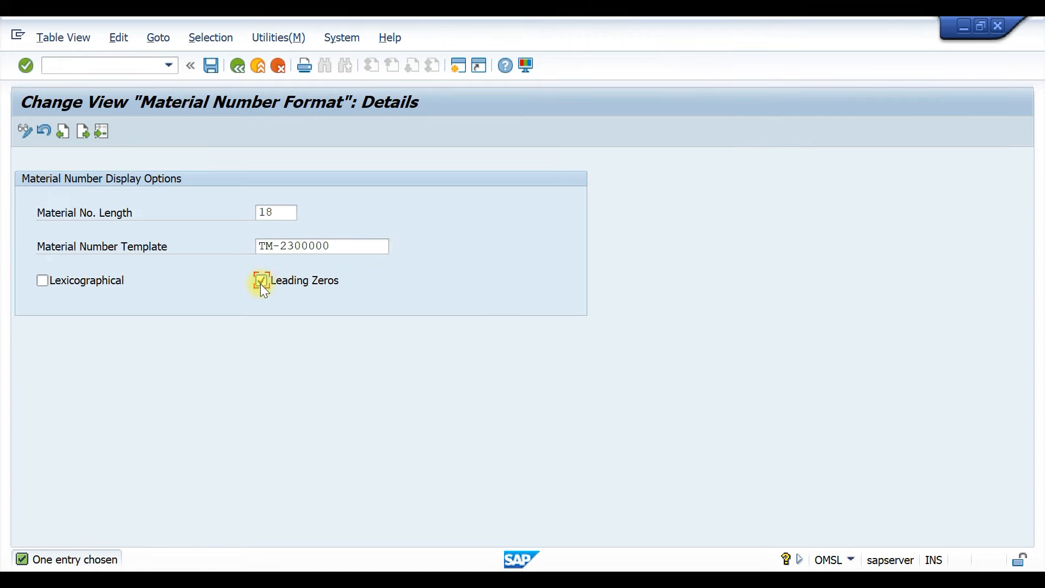
Step: Review the template against the material number length, clear the template and return to the IMG structure
drag(341, 245, 261, 247)
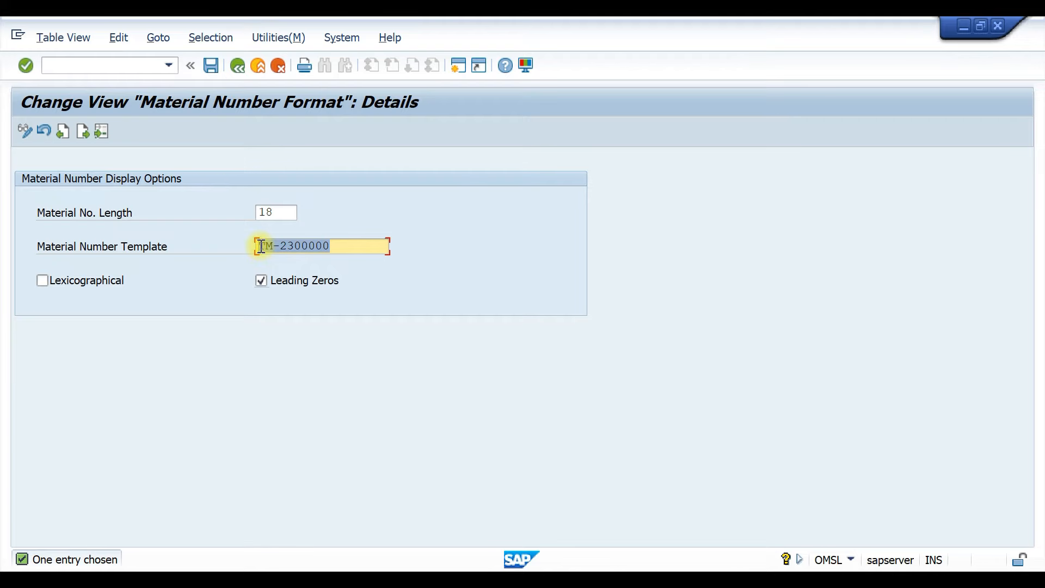
click(271, 212)
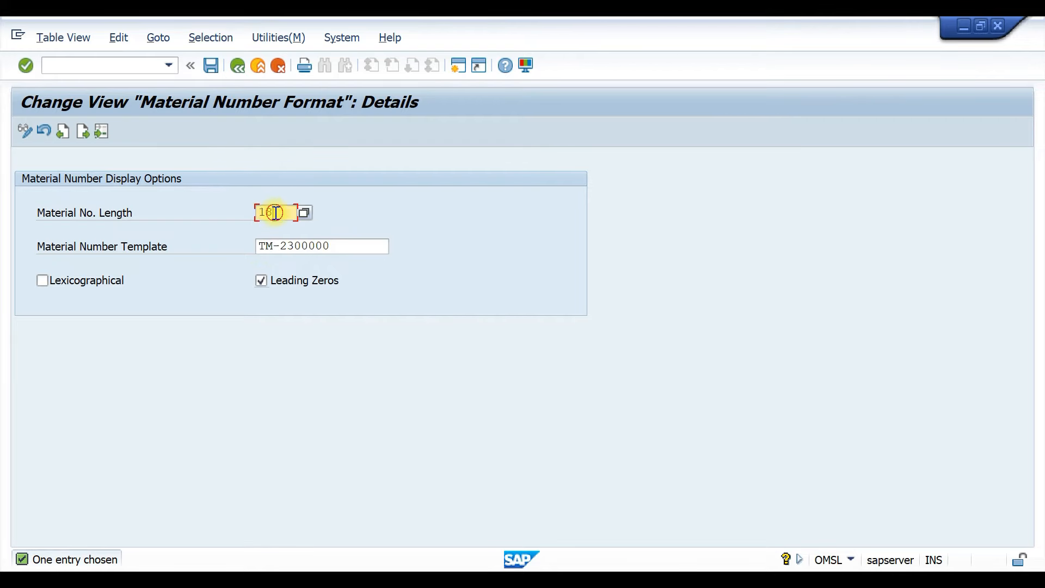
click(258, 246)
drag(259, 247, 331, 245)
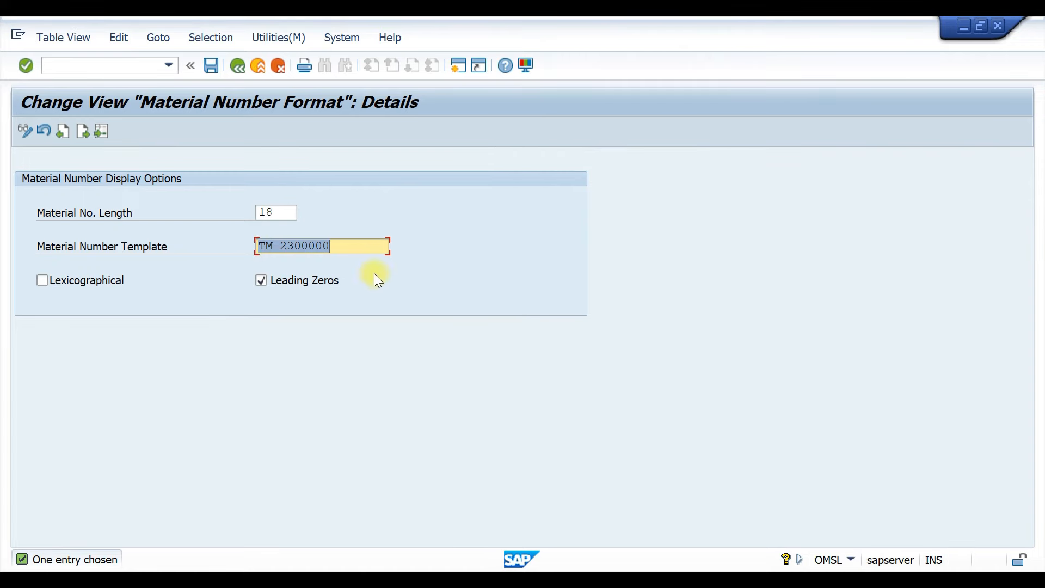
key(Delete)
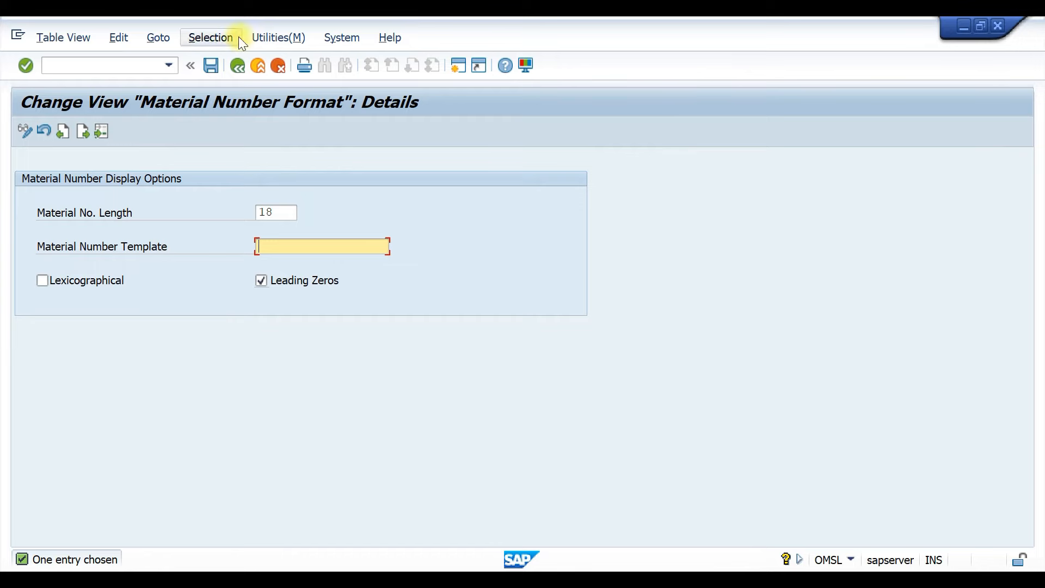
click(235, 65)
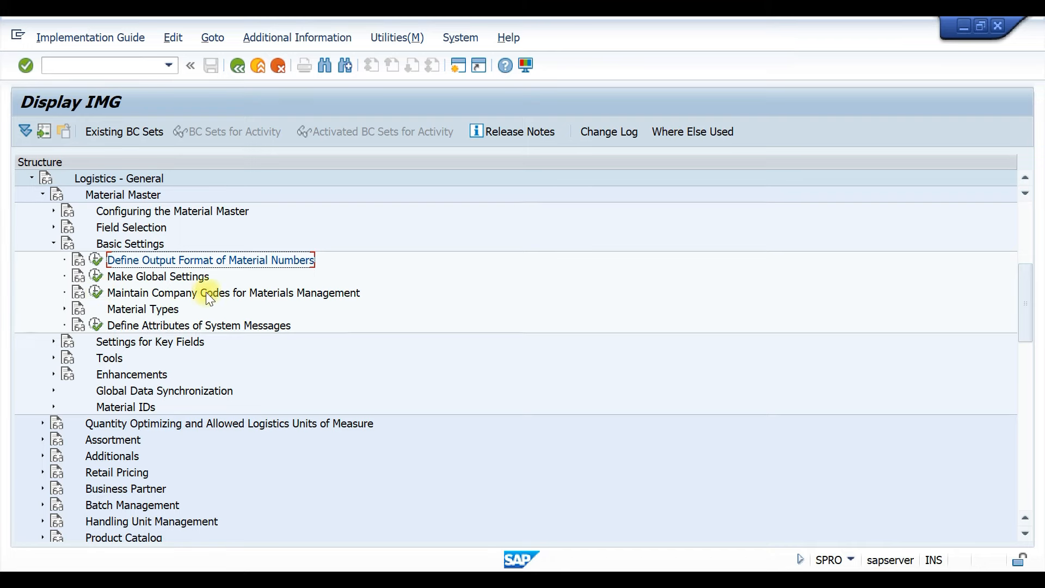
Step: Open Maintain Company Codes for Materials Management and position the list on company code T100
click(96, 293)
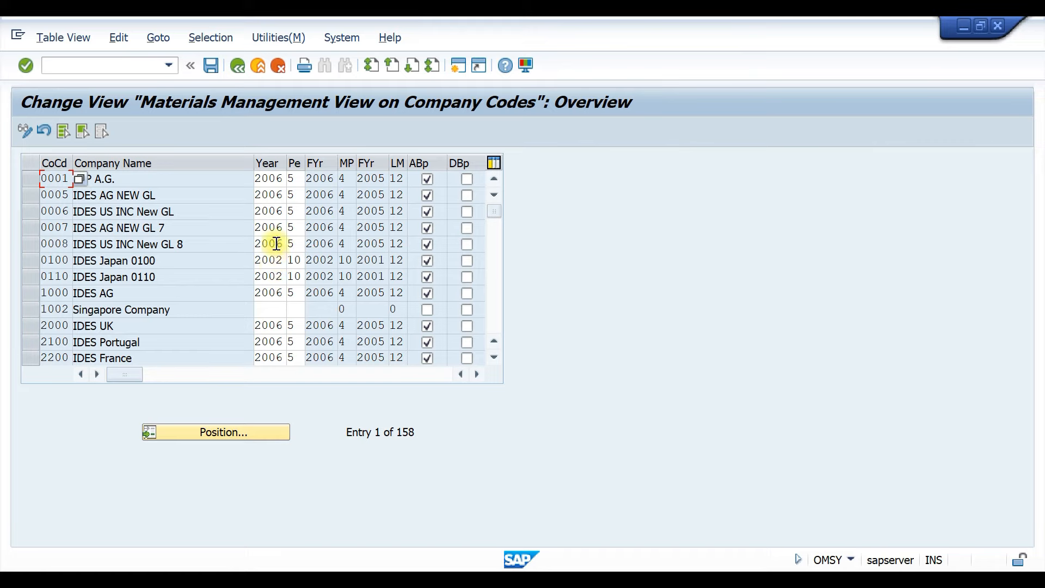
double_click(285, 260)
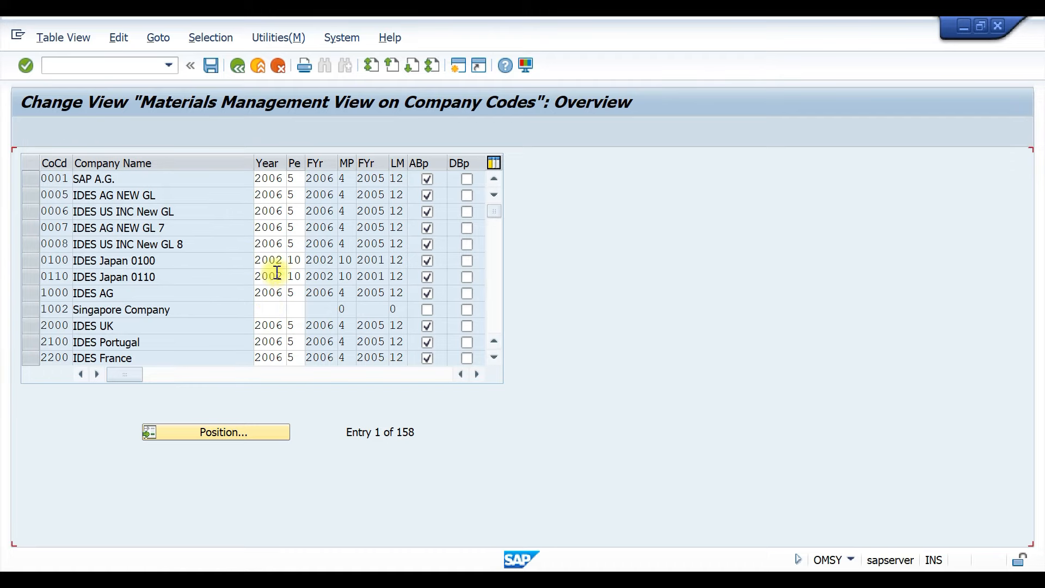
scroll(269, 267, down, 1)
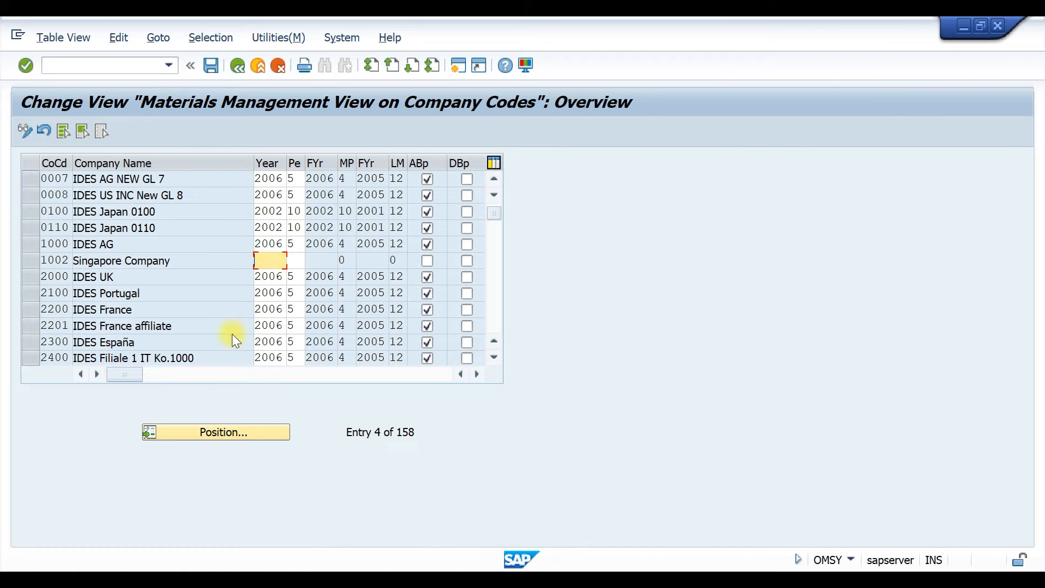
click(211, 436)
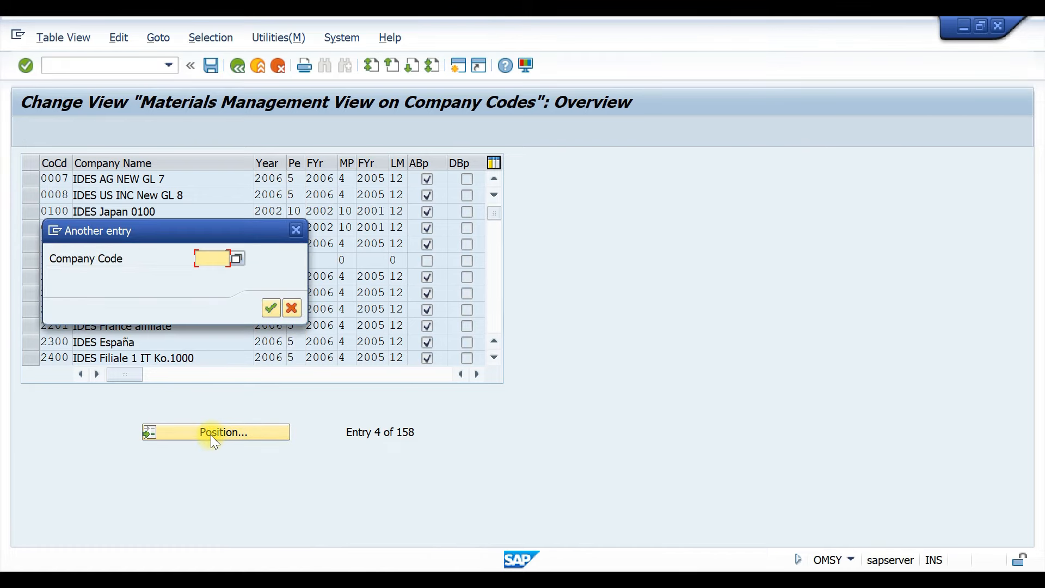
text(T100)
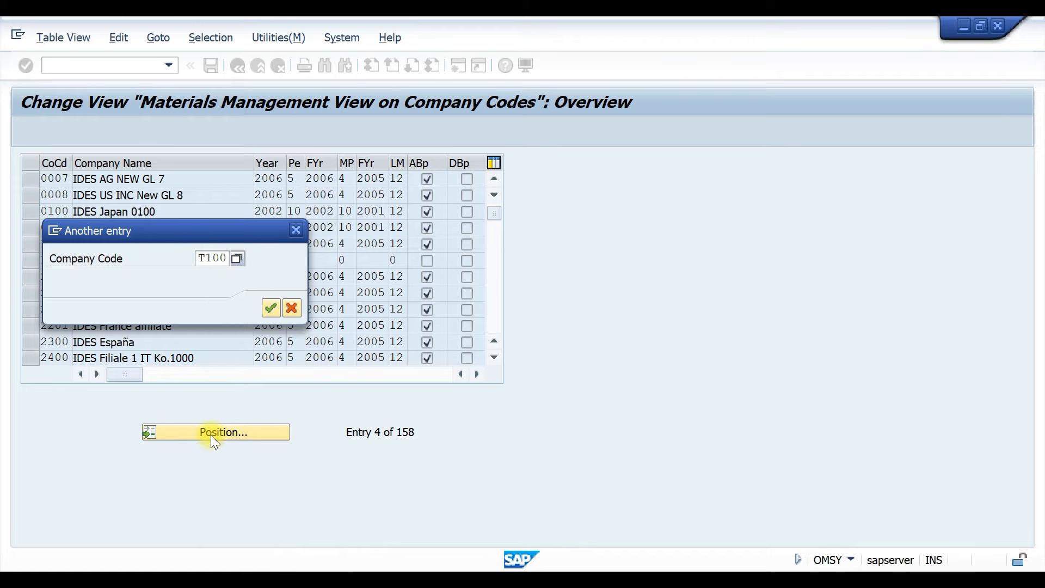
key(Return)
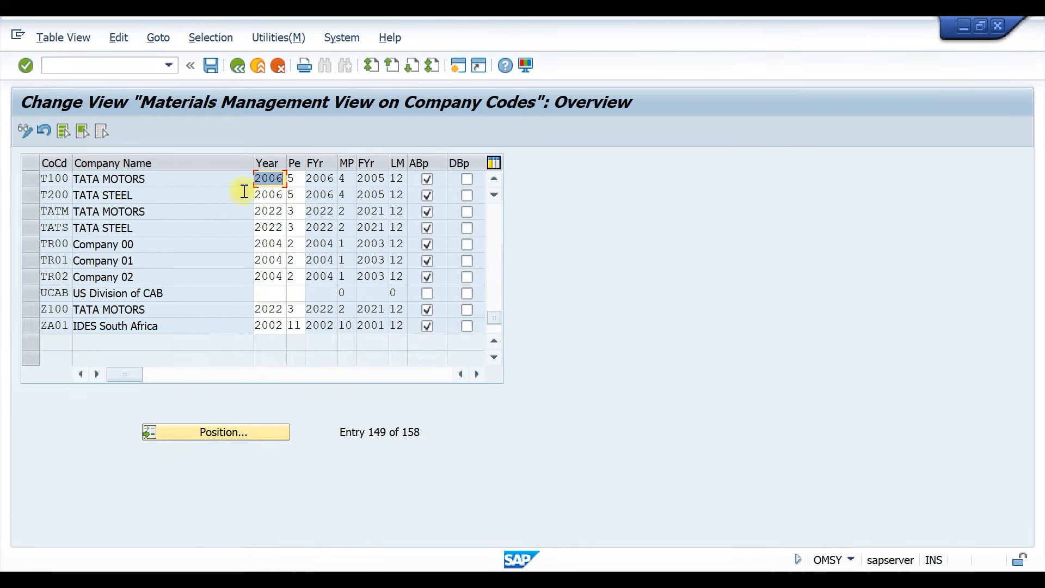
Step: Check the year and period of company code TATM, and set T100 (TATA MOTORS) to year 2022 and period 7
double_click(271, 179)
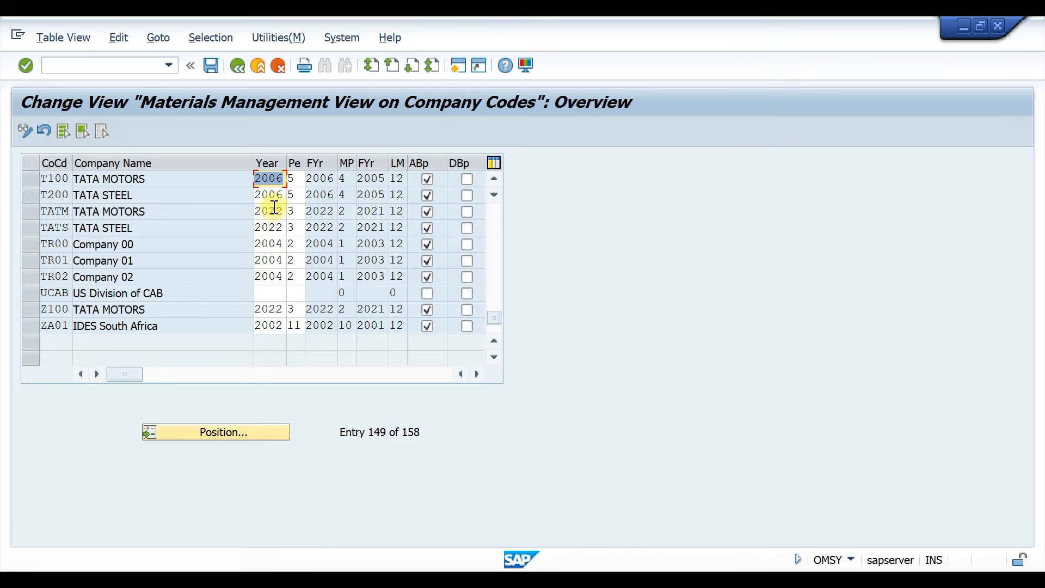
drag(154, 211, 57, 214)
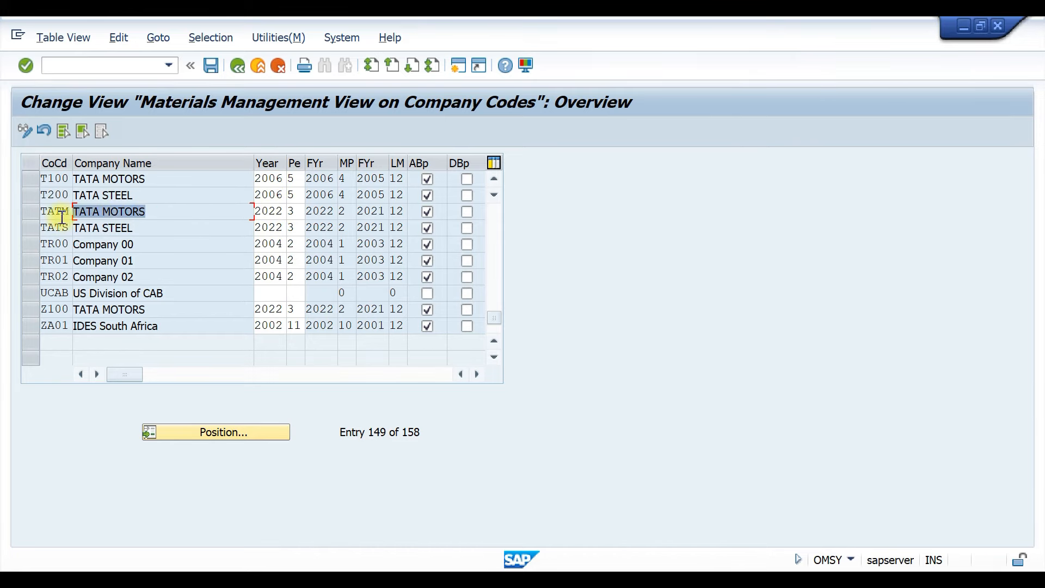
click(283, 212)
drag(283, 211, 244, 211)
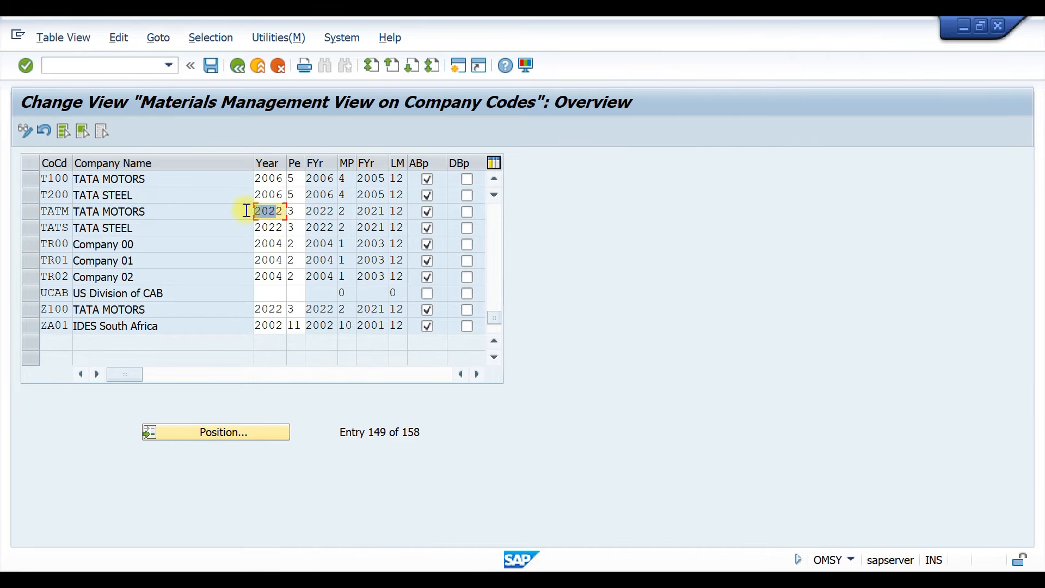
click(293, 211)
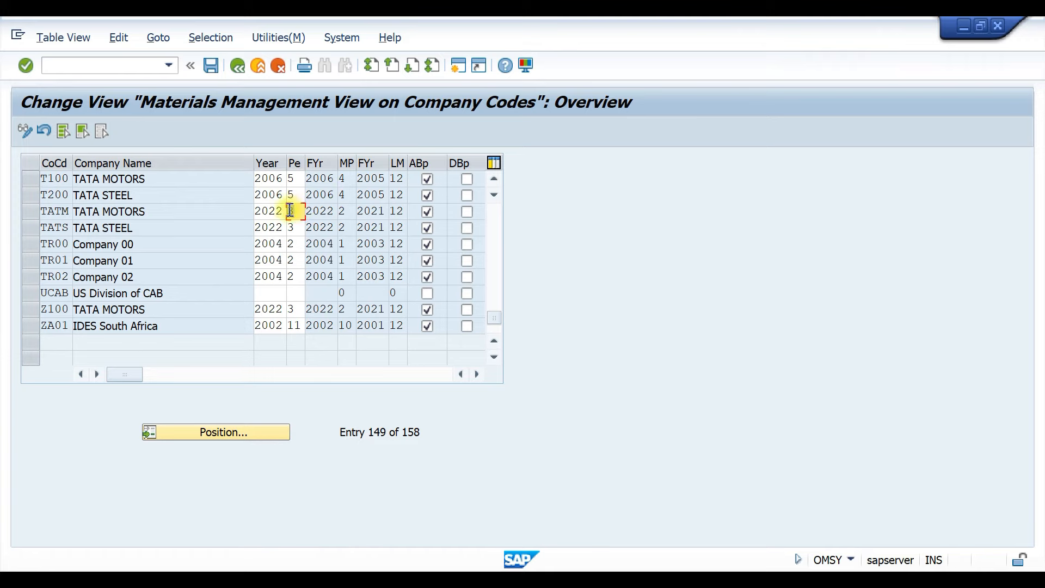
click(276, 178)
key(BackSpace)
key(BackSpace)
key(BackSpace)
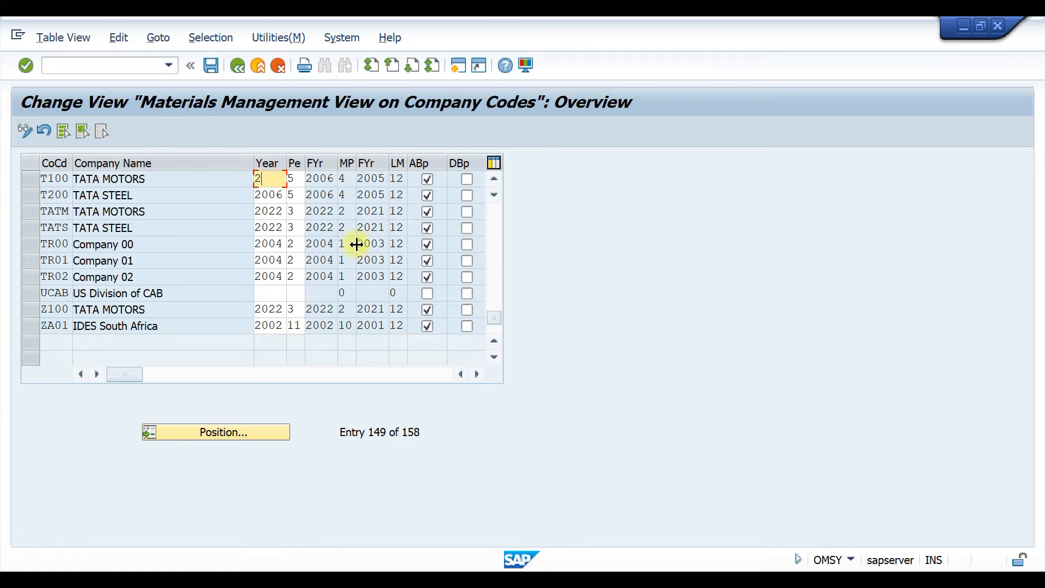
text(022)
click(298, 180)
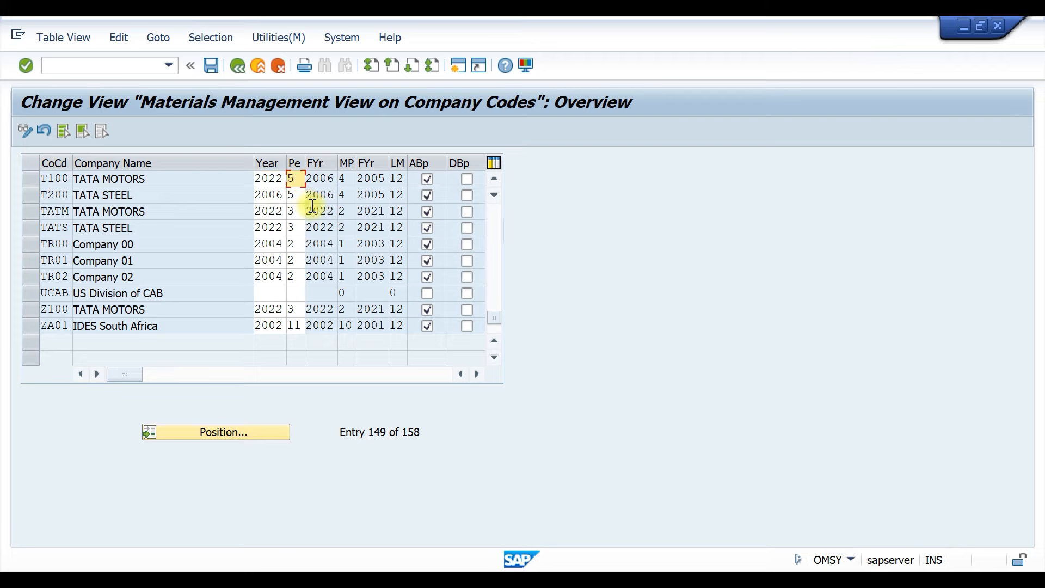
key(BackSpace)
text(7)
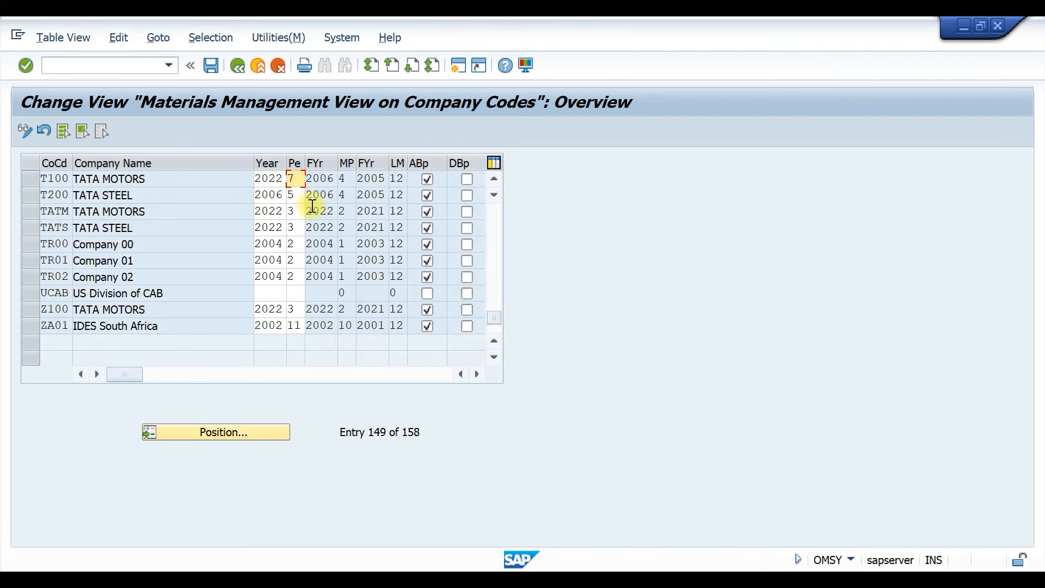
Step: Set company code T200 (TATA STEEL) to year 2022 and period 7, and save the company code periods
click(282, 195)
key(BackSpace)
key(BackSpace)
key(BackSpace)
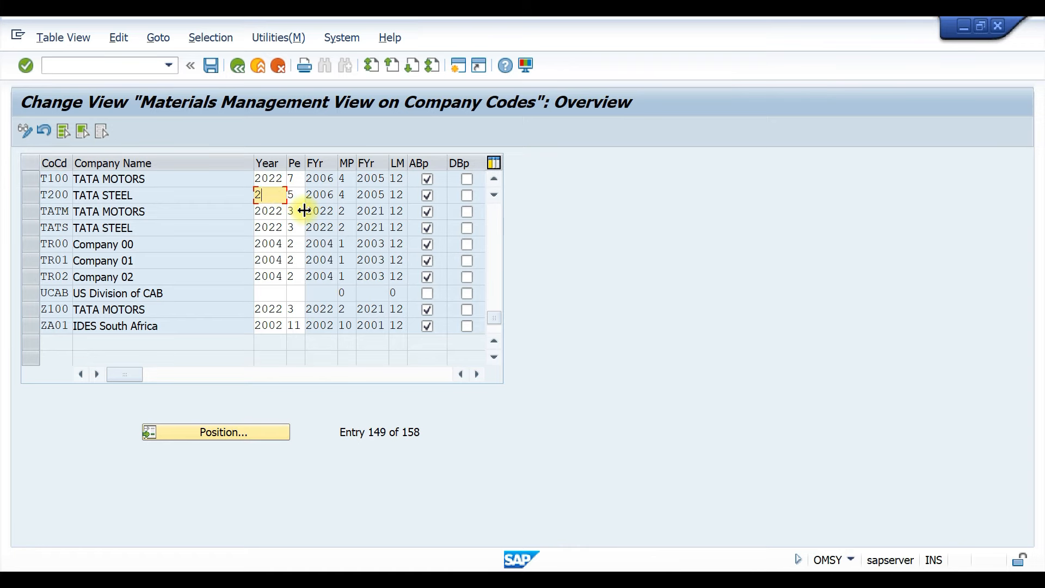
text(022)
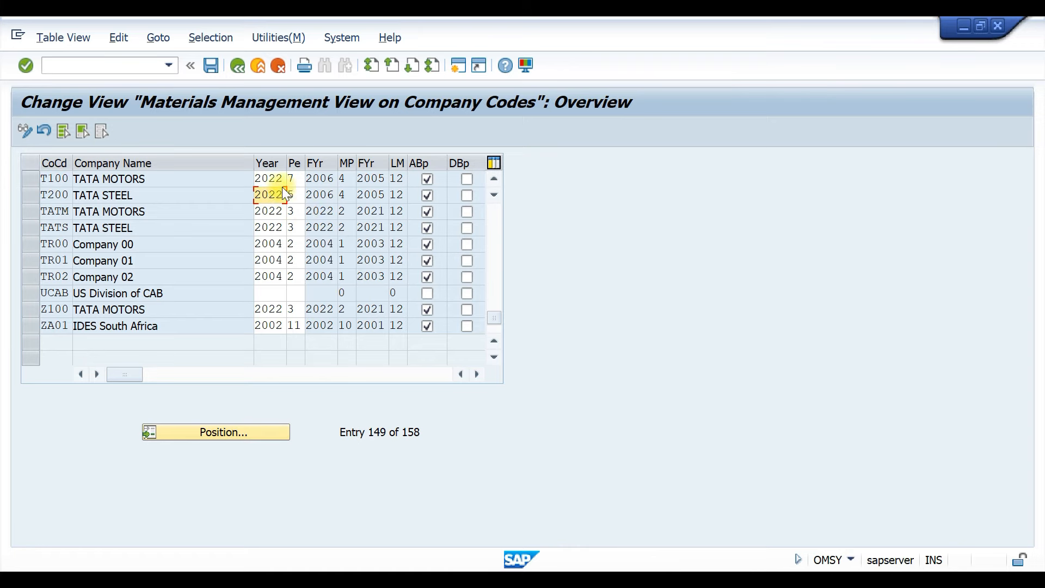
click(295, 194)
key(BackSpace)
text(7)
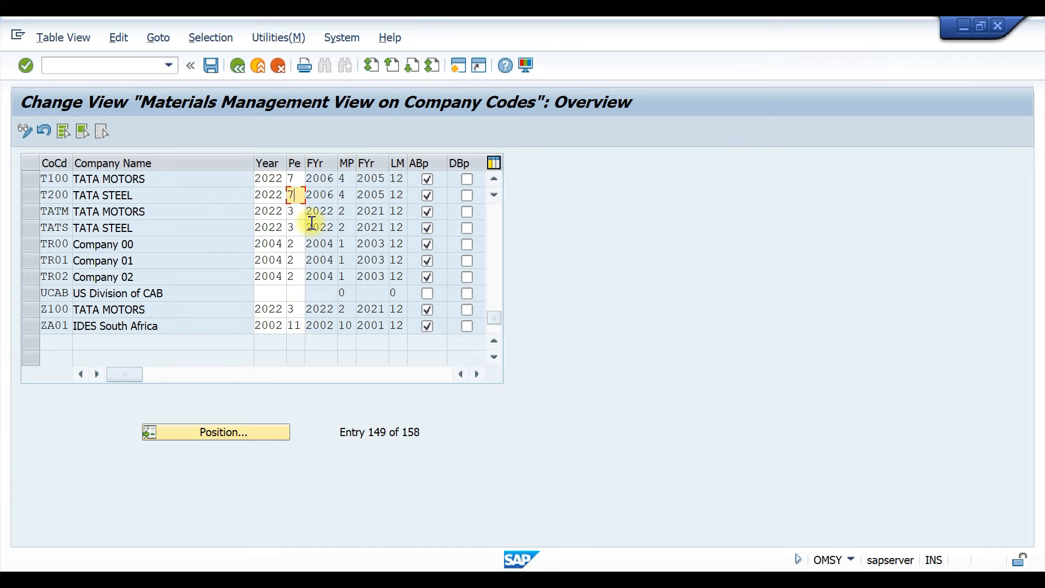
key(Return)
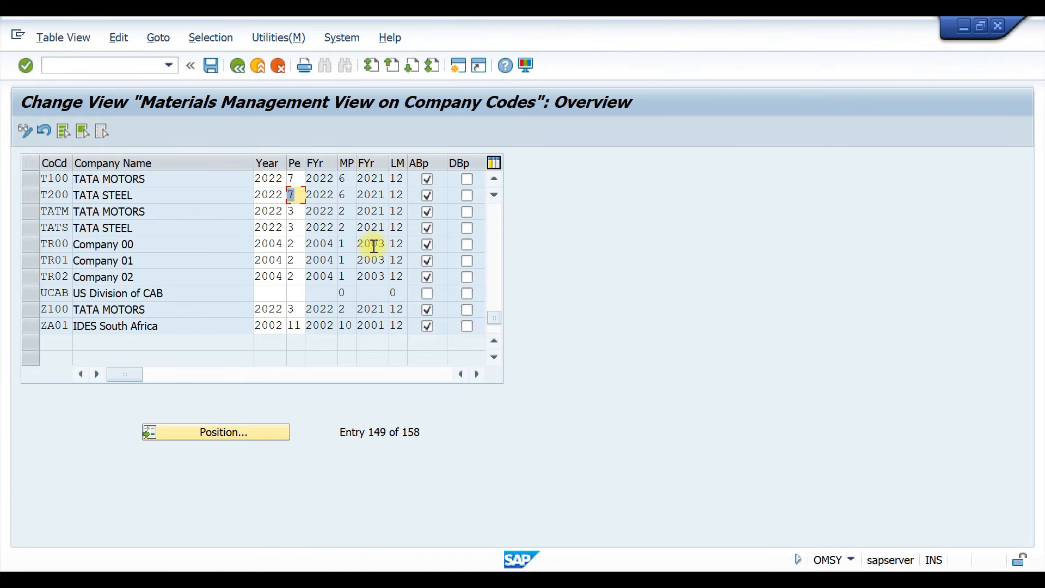
key(ctrl+s)
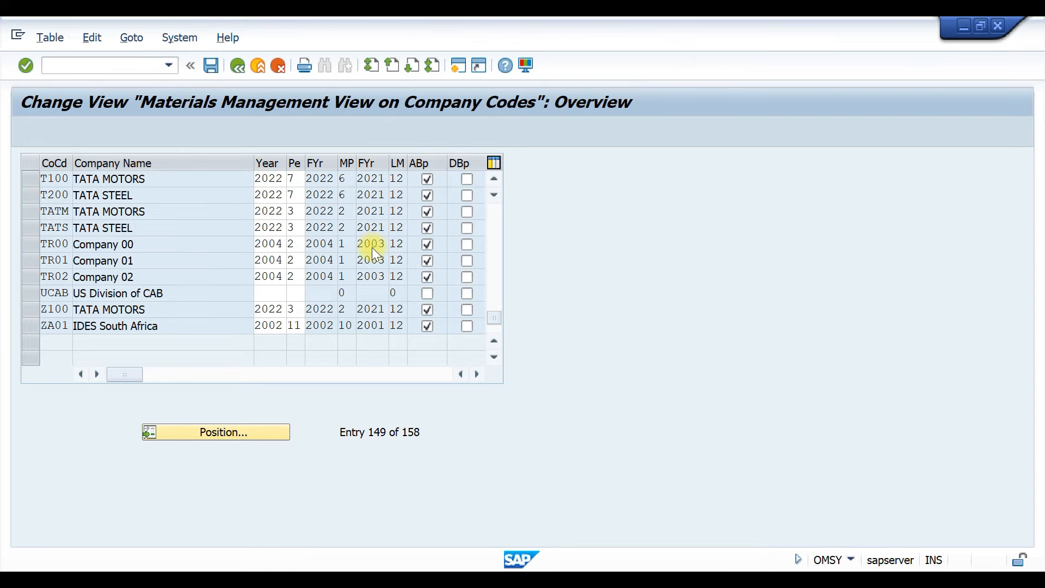
Step: Review the current period entries of company codes T200 and Z100
click(322, 313)
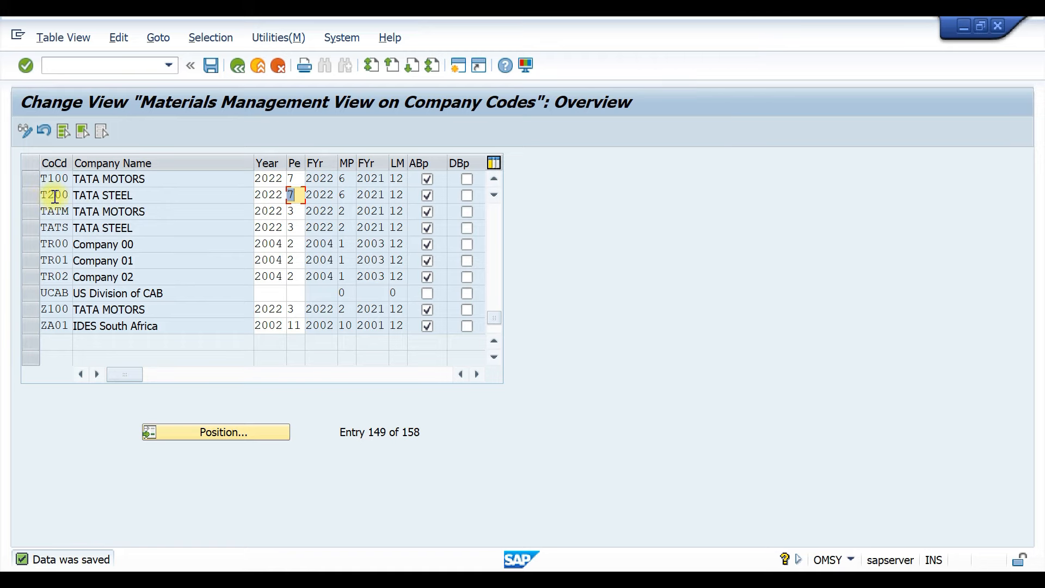
drag(292, 195, 249, 192)
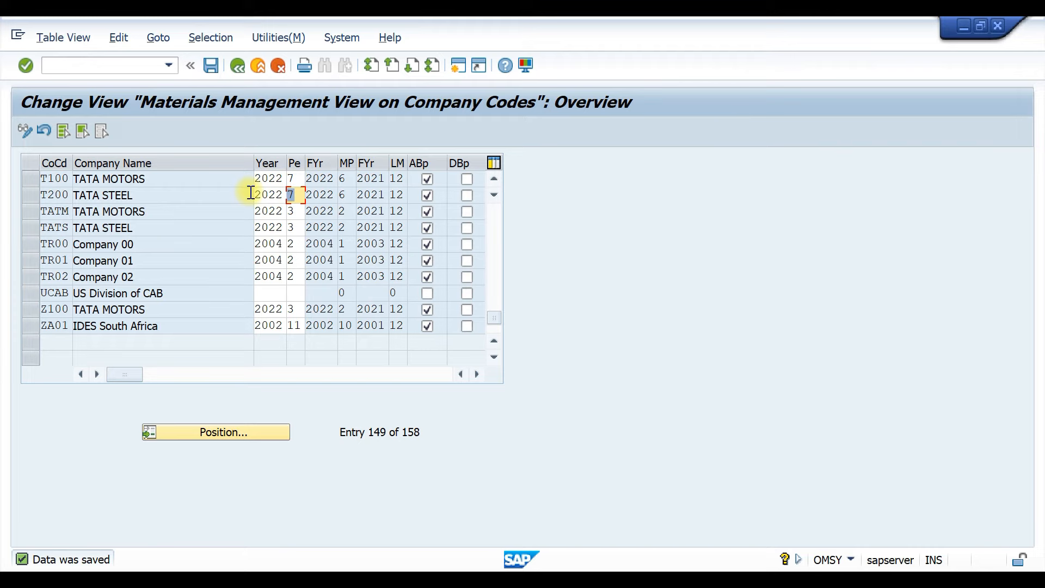
click(298, 310)
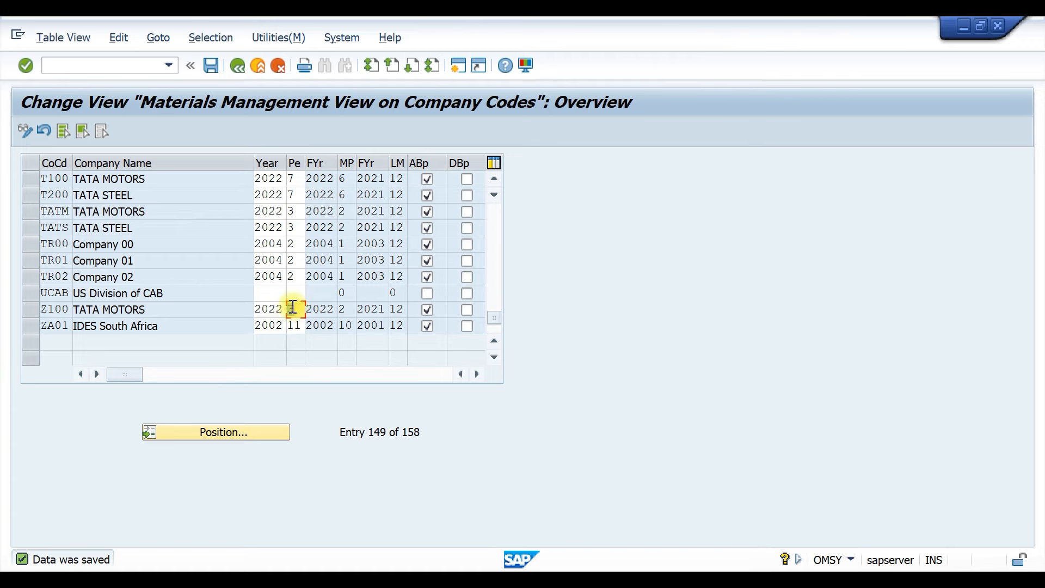
double_click(292, 307)
Step: Return to the IMG structure and open Define Attributes of Material Types under Material Types
click(238, 66)
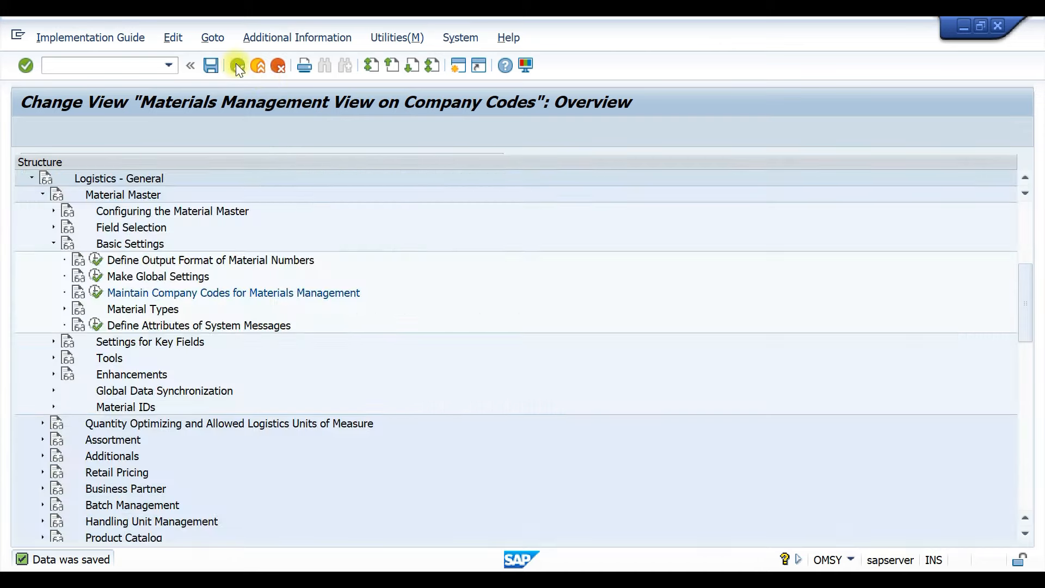
click(64, 308)
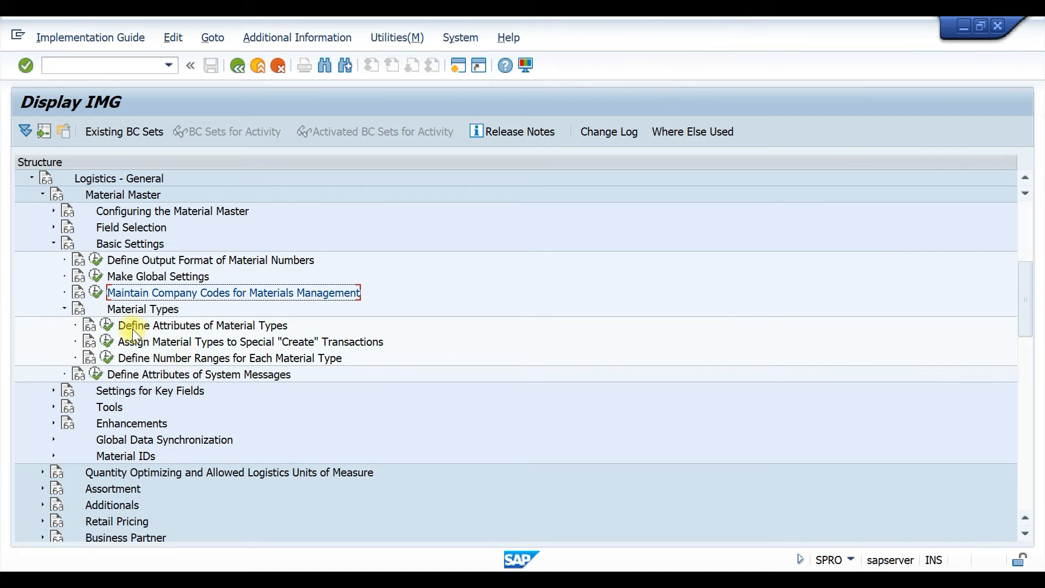
click(107, 328)
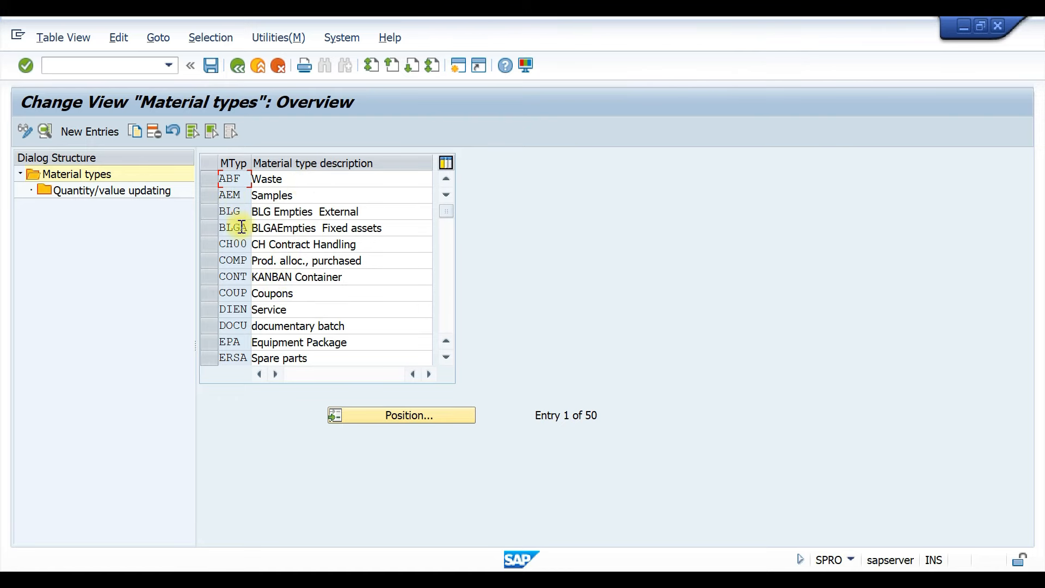
Step: Look through the whole list of material types and return to its first entry
scroll(264, 256, down, 2)
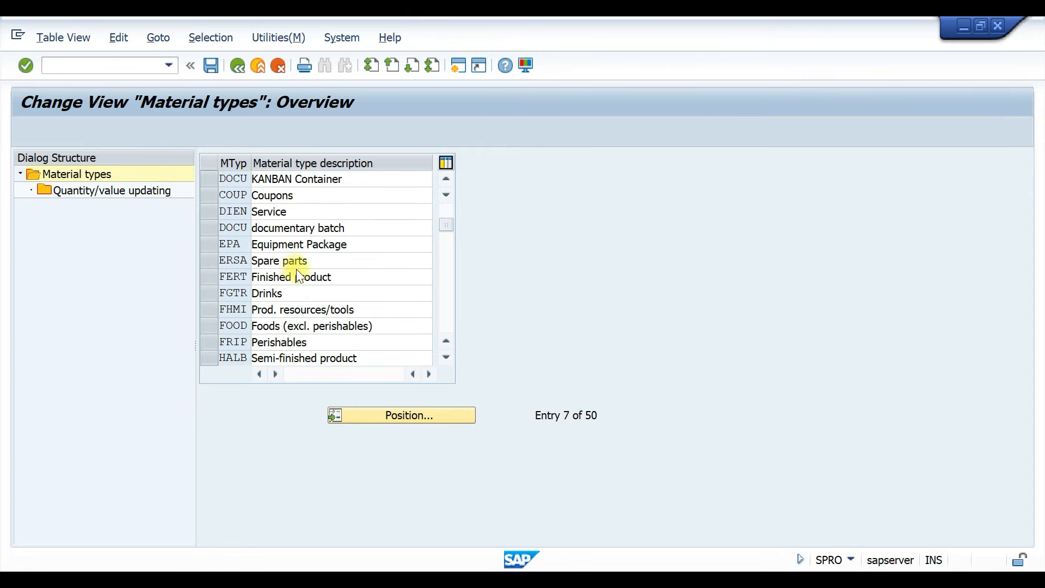
scroll(299, 270, down, 8)
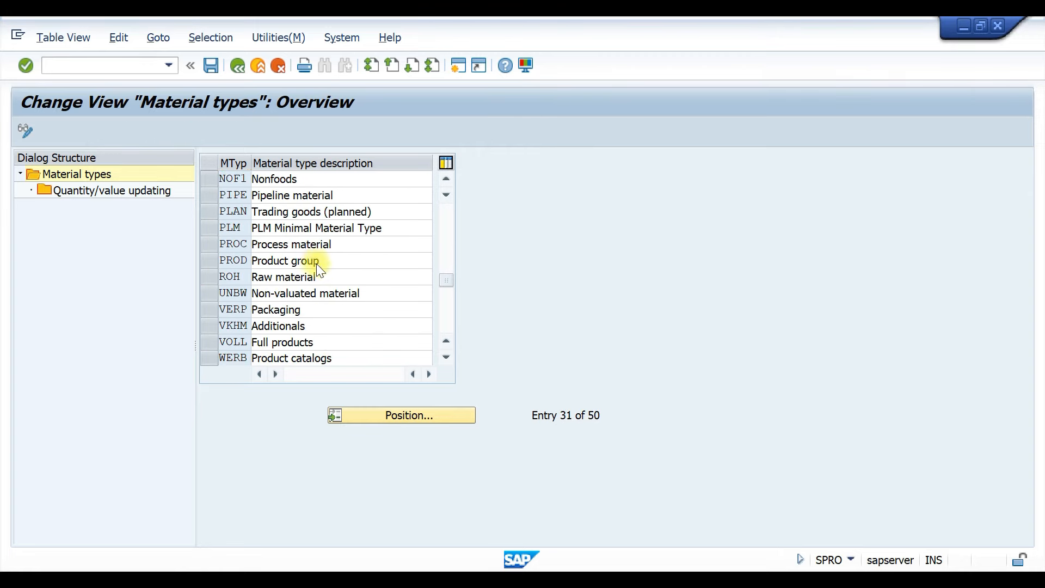
scroll(317, 264, down, 6)
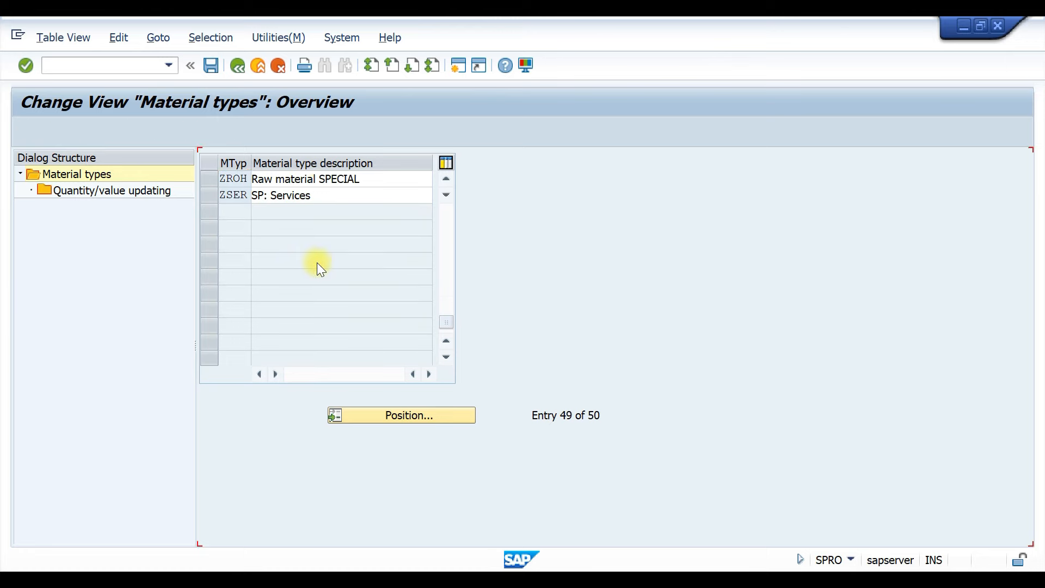
scroll(319, 266, up, 8)
scroll(317, 262, up, 4)
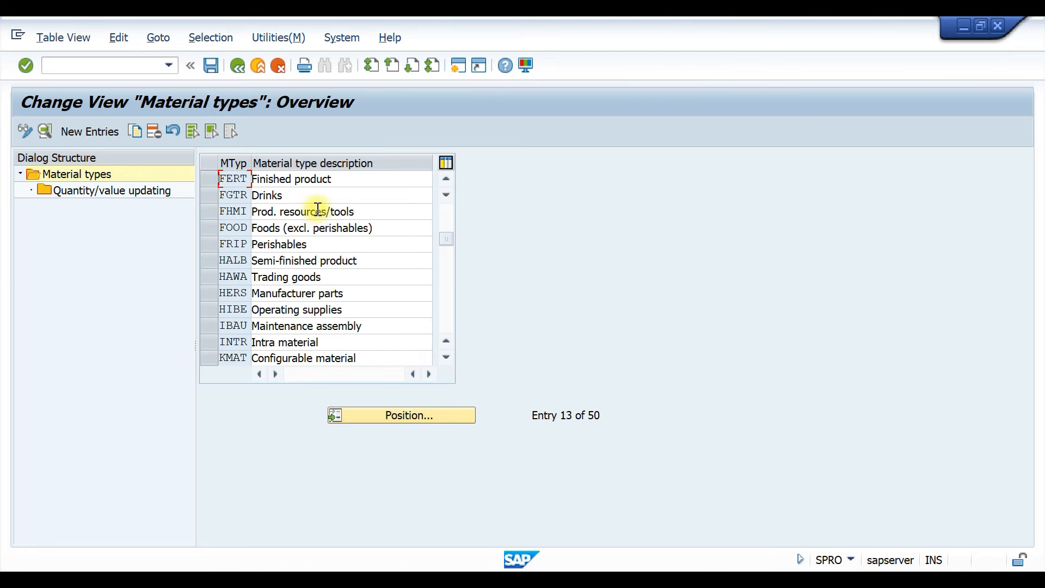
scroll(321, 208, up, 3)
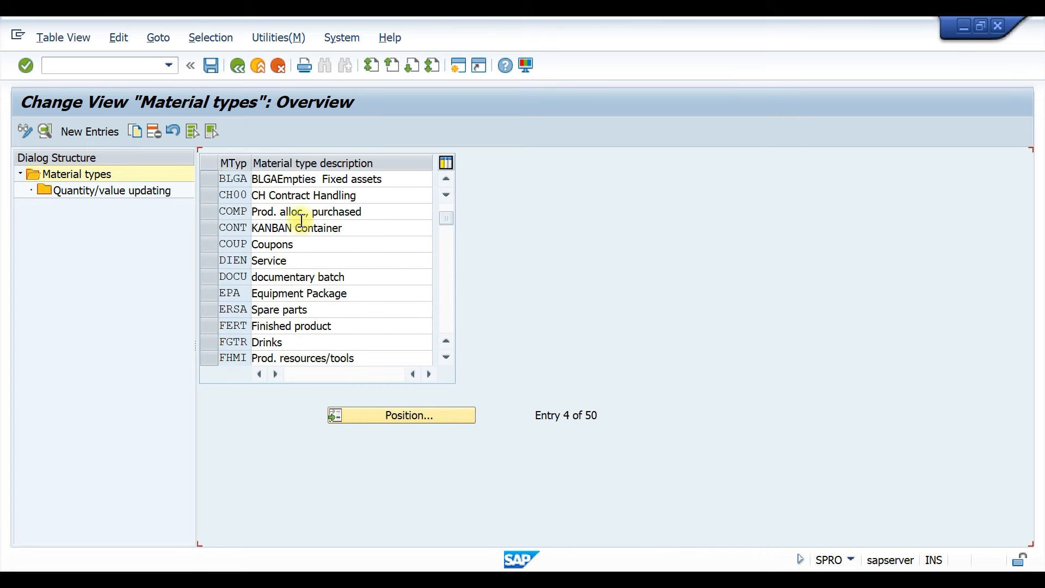
scroll(302, 221, up, 1)
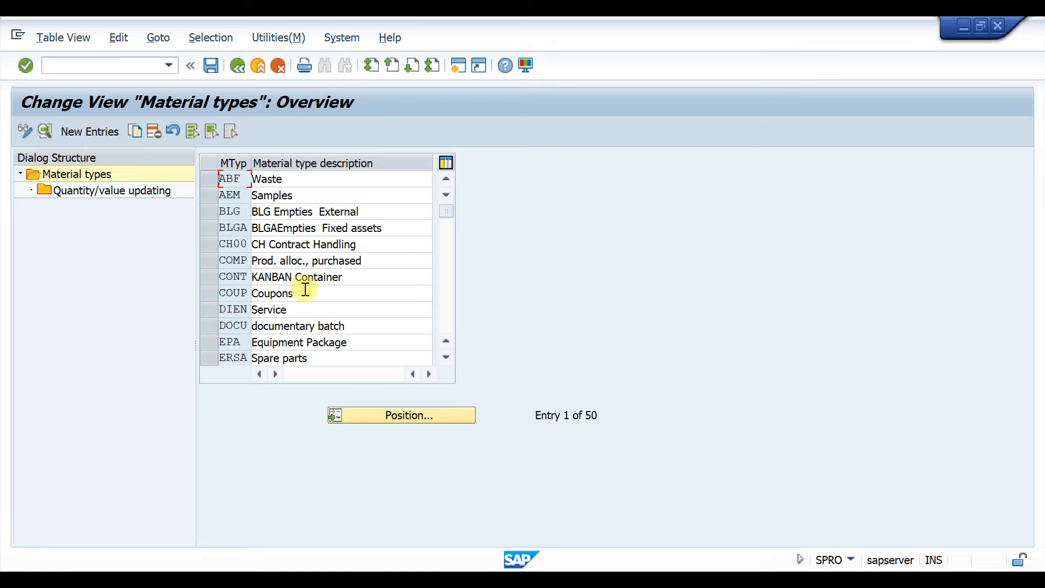
scroll(314, 291, down, 2)
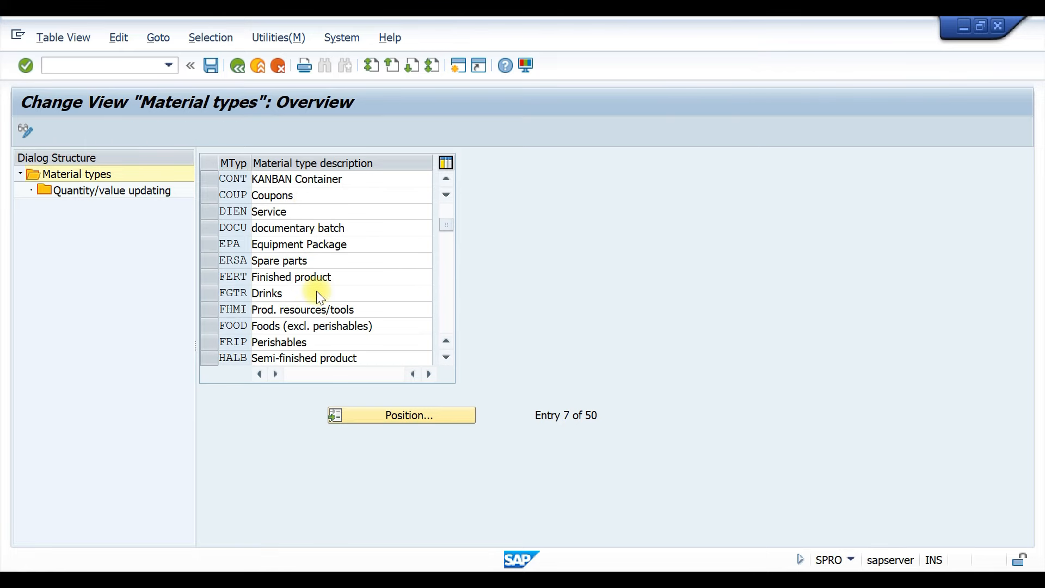
scroll(316, 294, down, 3)
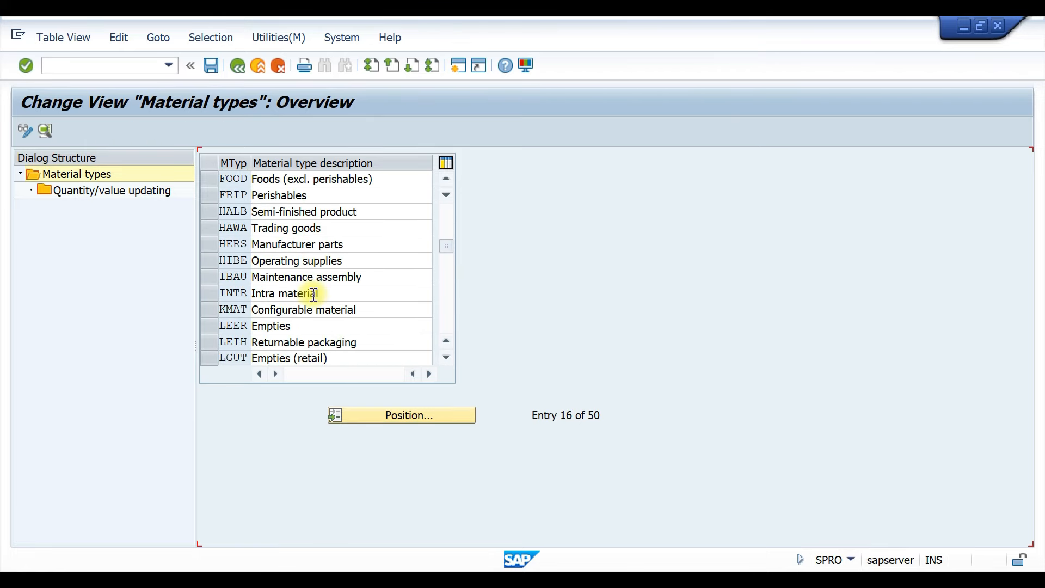
scroll(316, 294, down, 2)
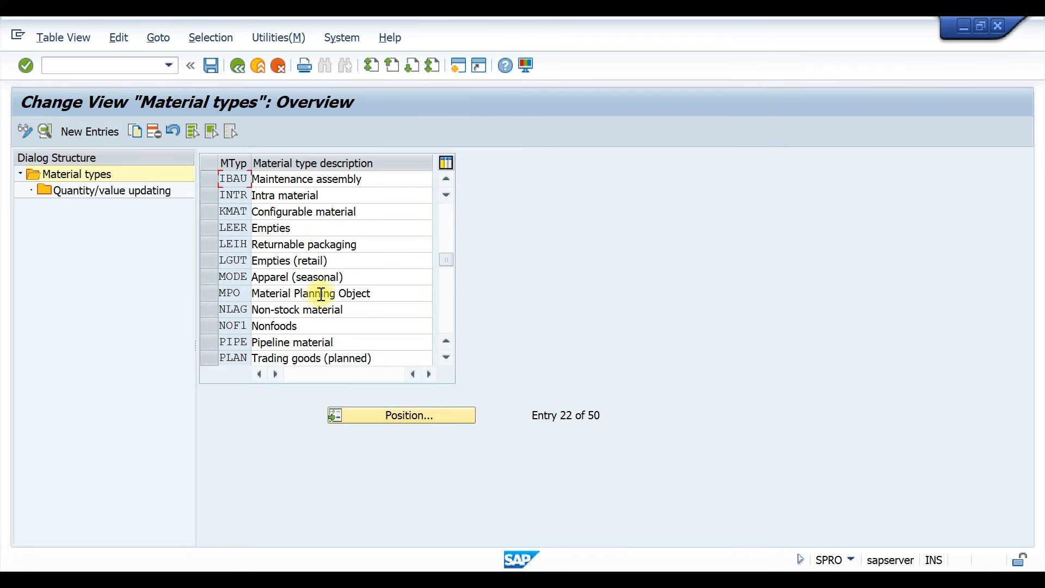
scroll(322, 294, down, 2)
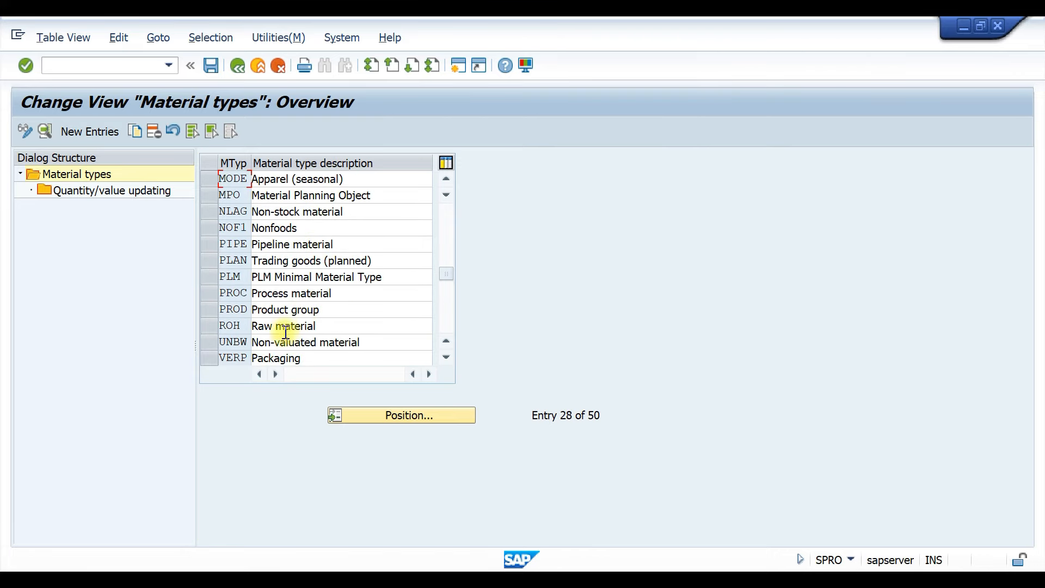
scroll(329, 322, up, 9)
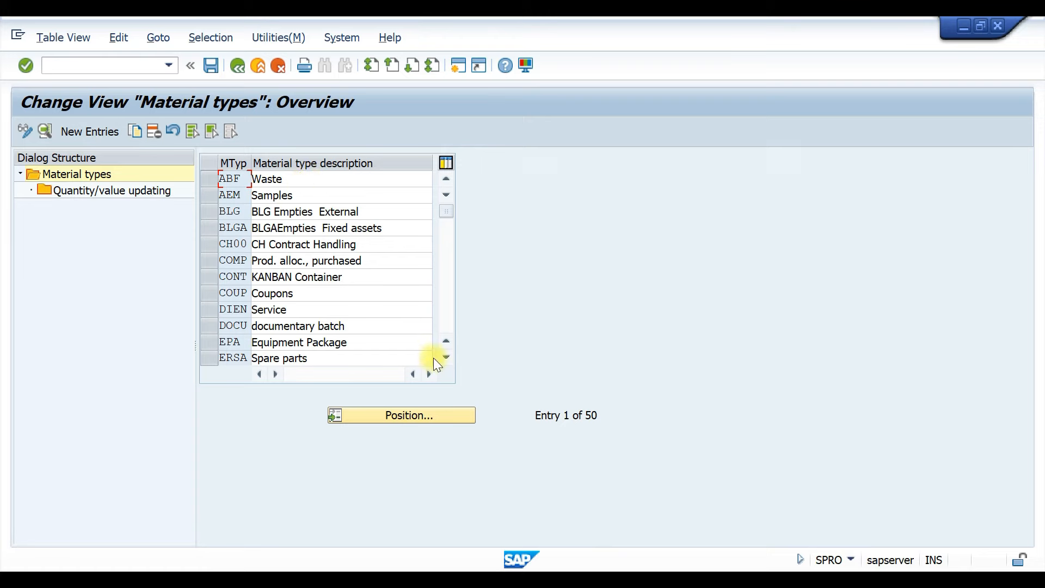
Step: Examine the material types for spare parts (ERSA), services (DIEN), finished products (FERT) and foods (FOOD)
click(324, 358)
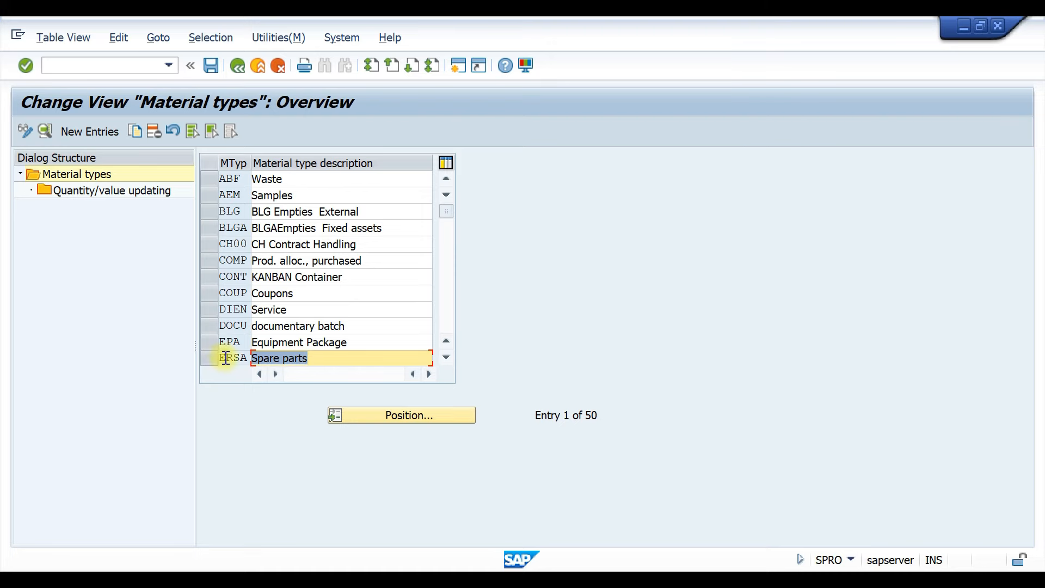
click(293, 310)
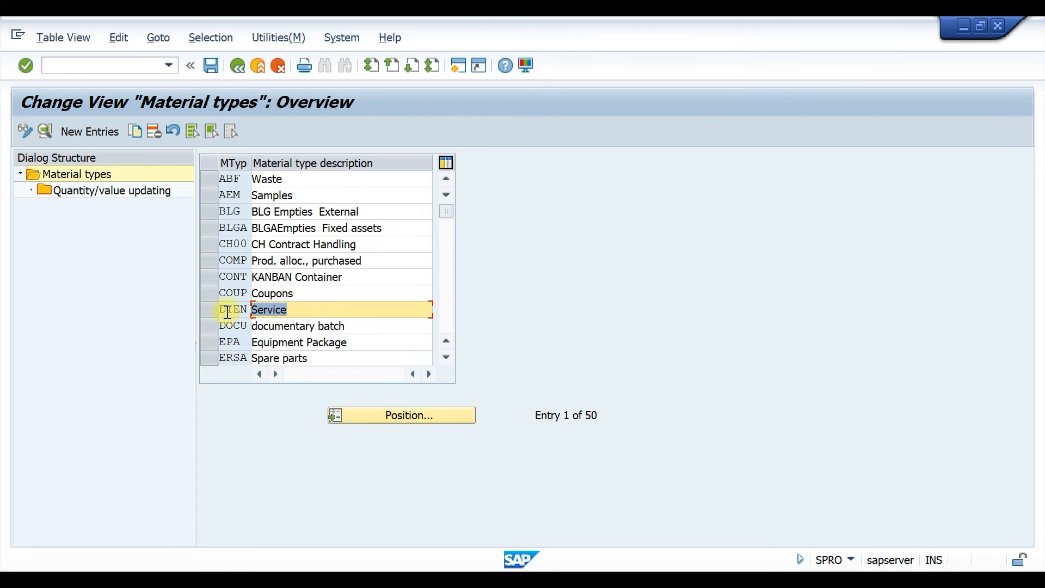
click(446, 358)
click(446, 357)
click(446, 357)
click(446, 357)
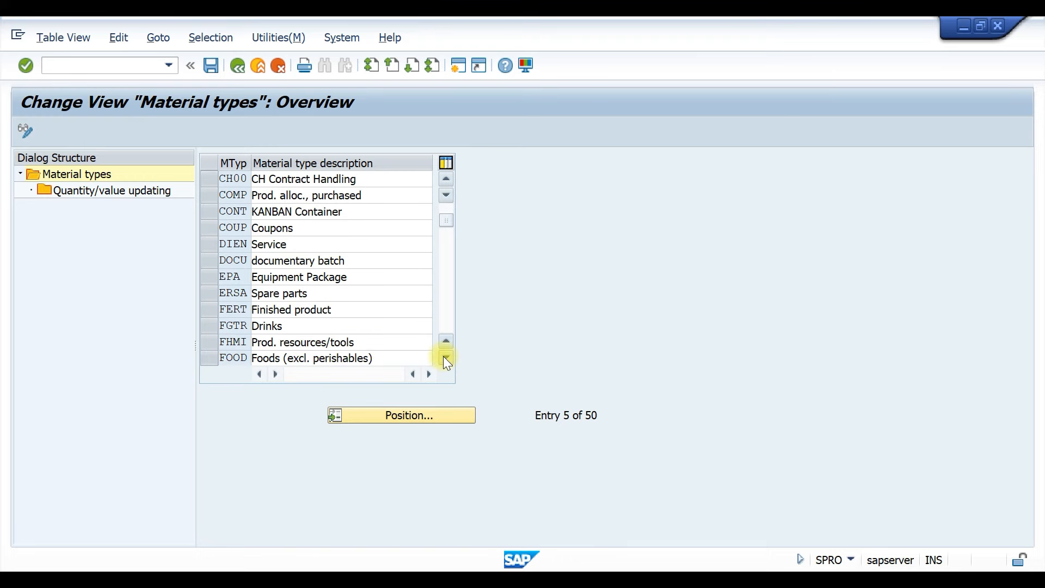
click(338, 310)
scroll(338, 305, down, 1)
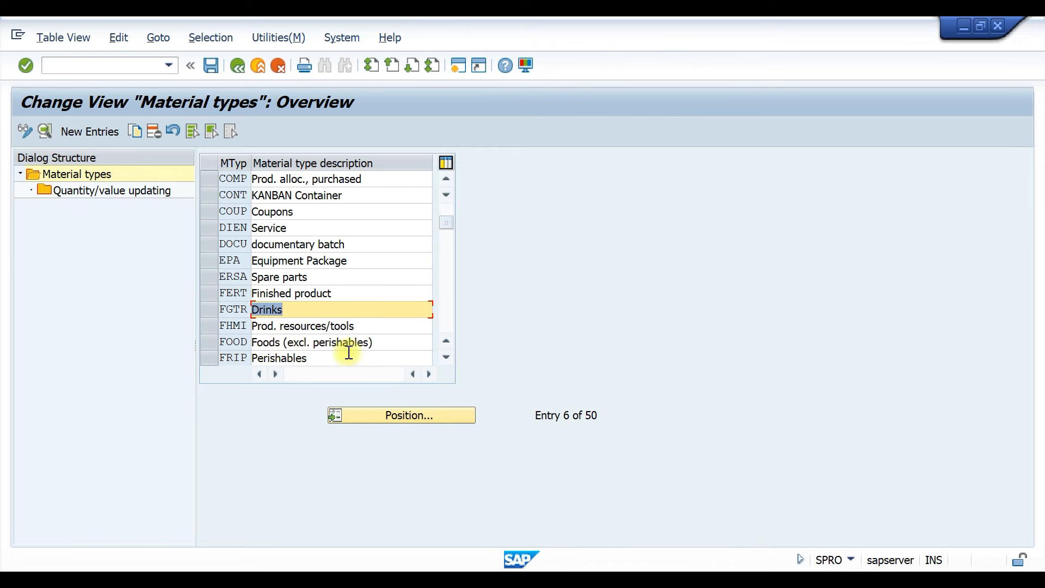
click(243, 343)
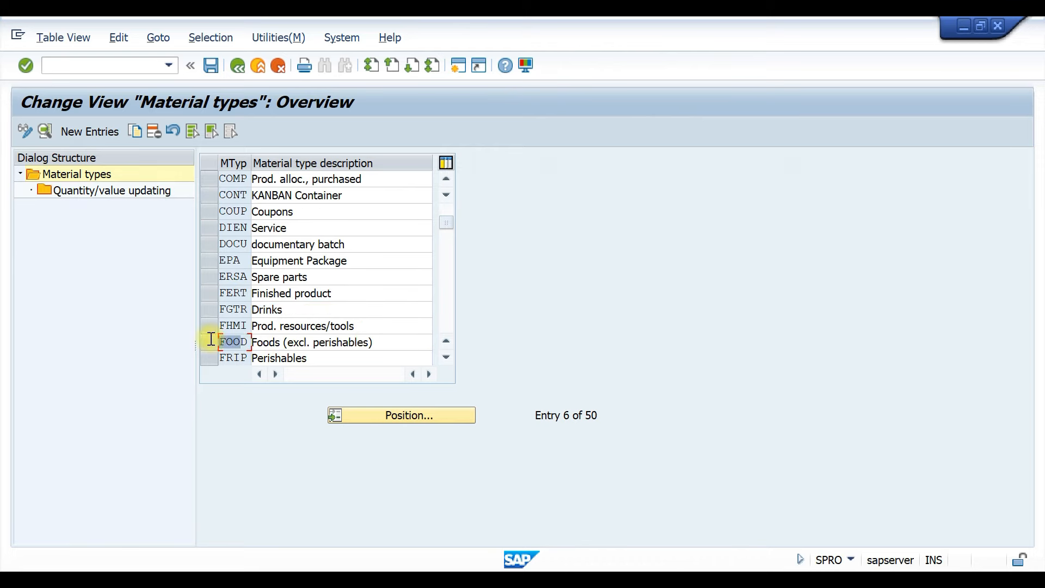
Step: Examine the material types for semi-finished products (HALB), trading goods (HAWA) and manufacturer parts (HERS)
click(446, 359)
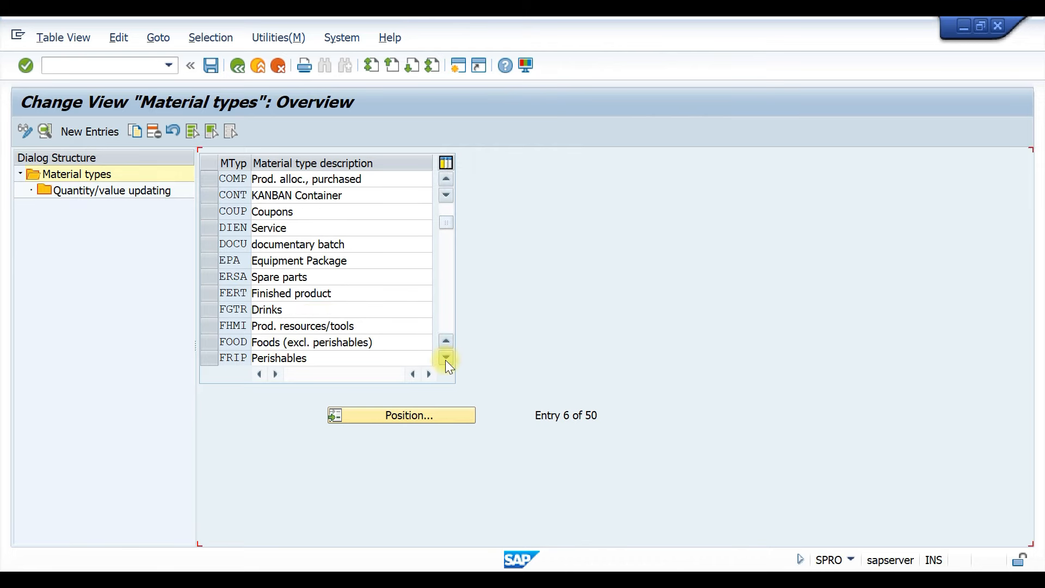
click(445, 358)
click(446, 358)
click(446, 359)
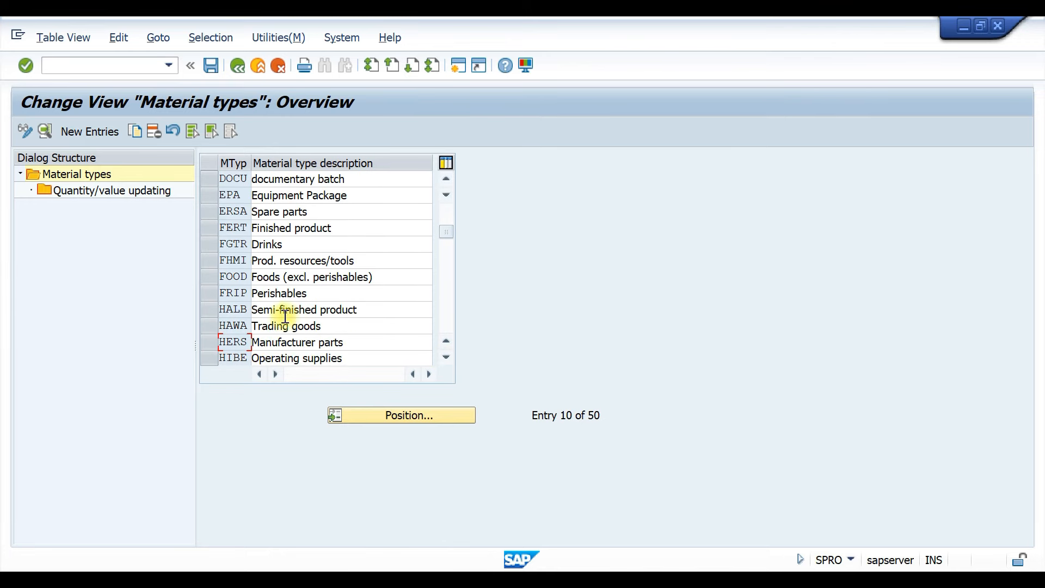
drag(366, 311, 241, 311)
drag(332, 326, 253, 326)
drag(355, 343, 248, 341)
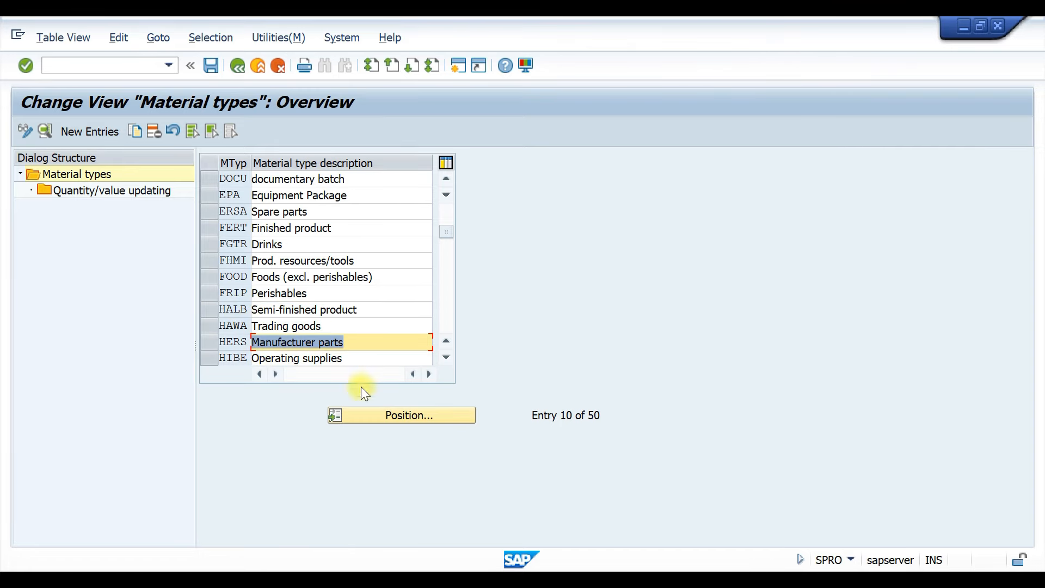
Step: Examine the material types from operating supplies (HIBE) through non-stock (NLAG) and pipeline material (PIPE)
click(446, 357)
click(446, 358)
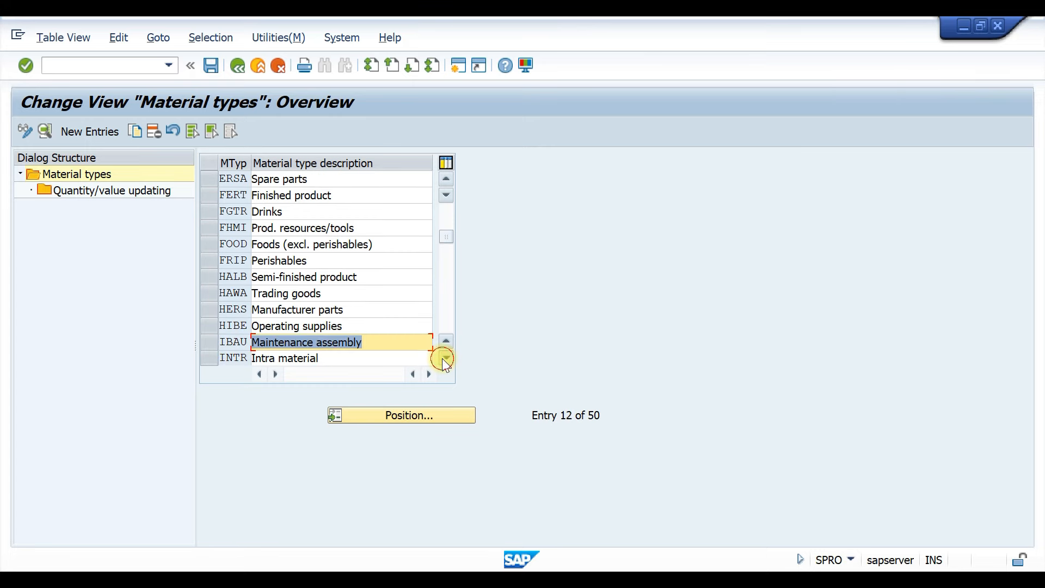
click(446, 357)
click(446, 357)
click(446, 357)
click(446, 357)
click(446, 358)
click(446, 358)
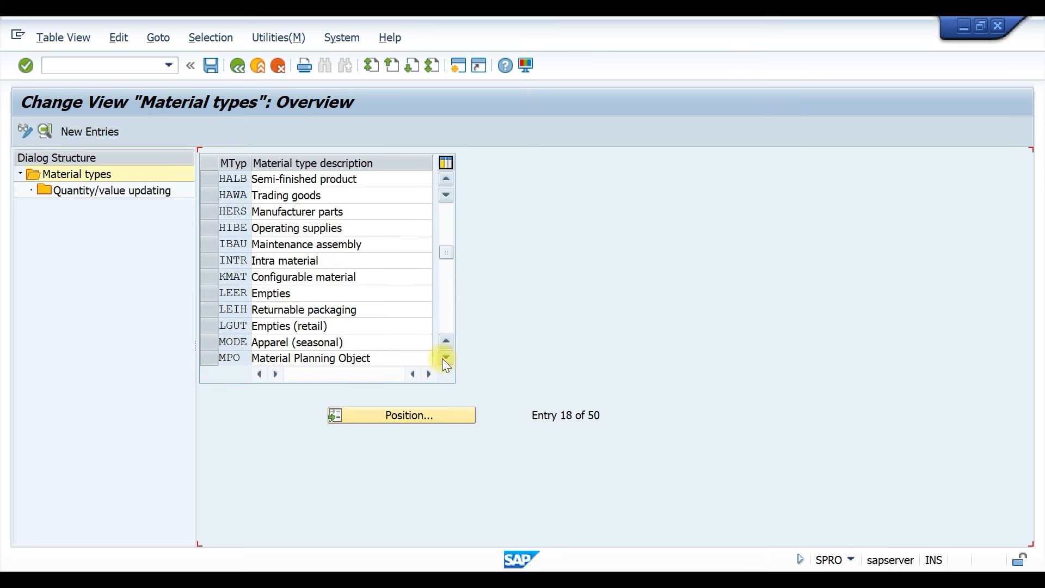
click(446, 358)
click(446, 357)
click(446, 358)
click(446, 357)
click(425, 347)
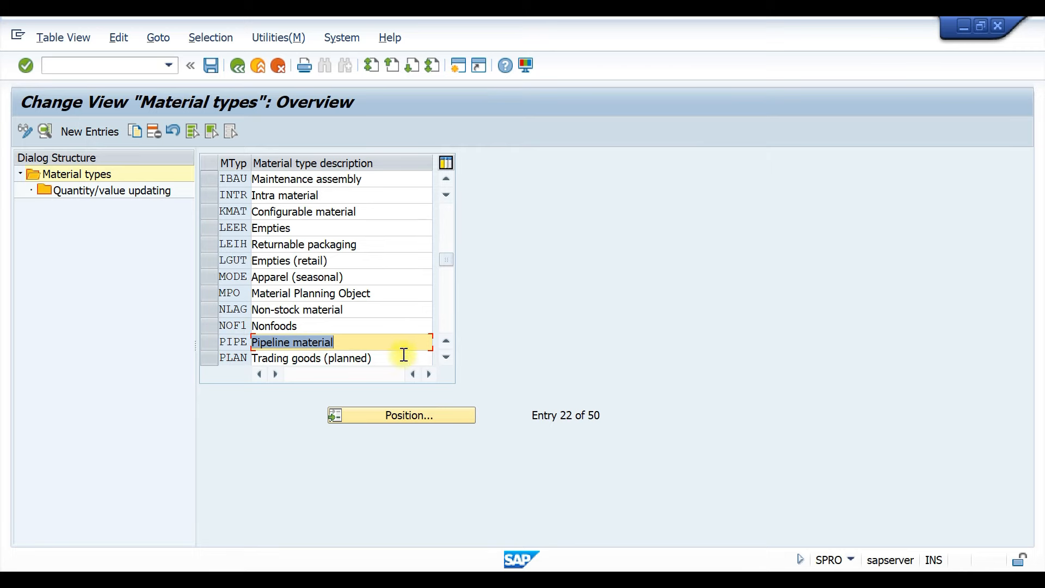
Step: Examine the material types for raw material (ROH) and non-valuated material (UNBW)
click(446, 358)
click(446, 358)
click(446, 359)
click(446, 358)
click(446, 359)
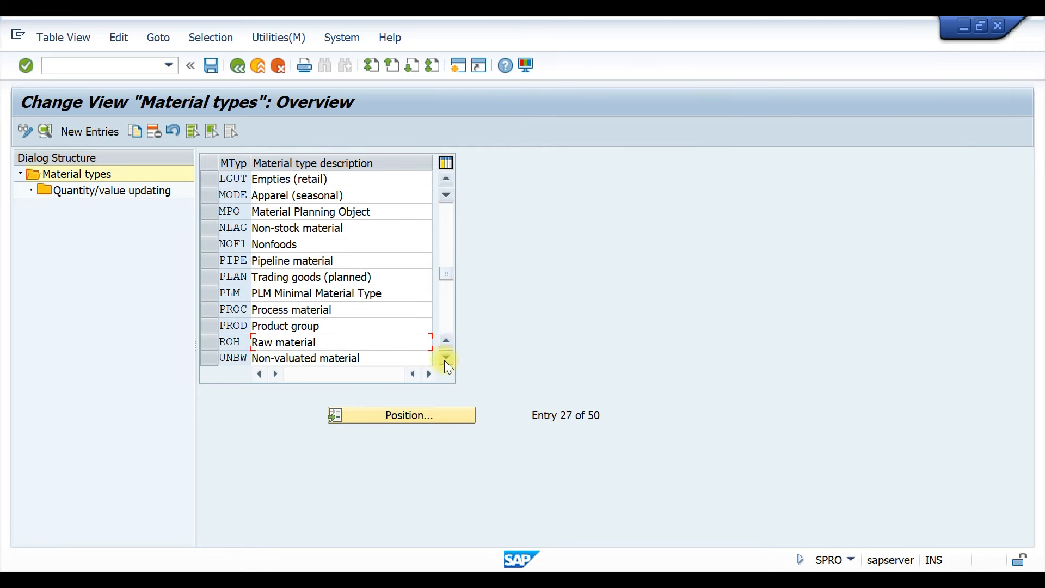
click(446, 358)
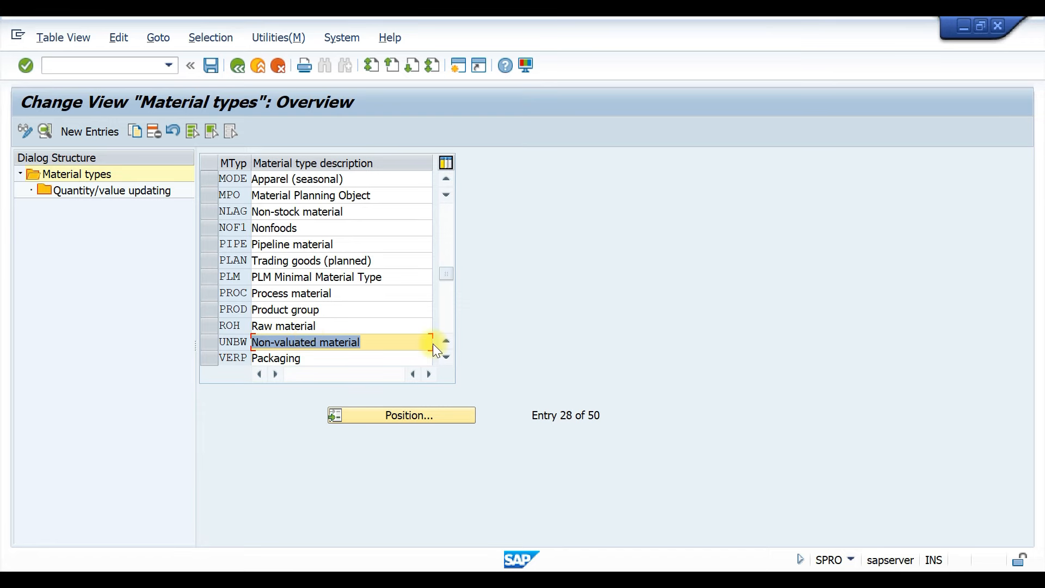
Step: Start a copy of the raw material type ROH and examine its description, field reference and screen reference
click(210, 327)
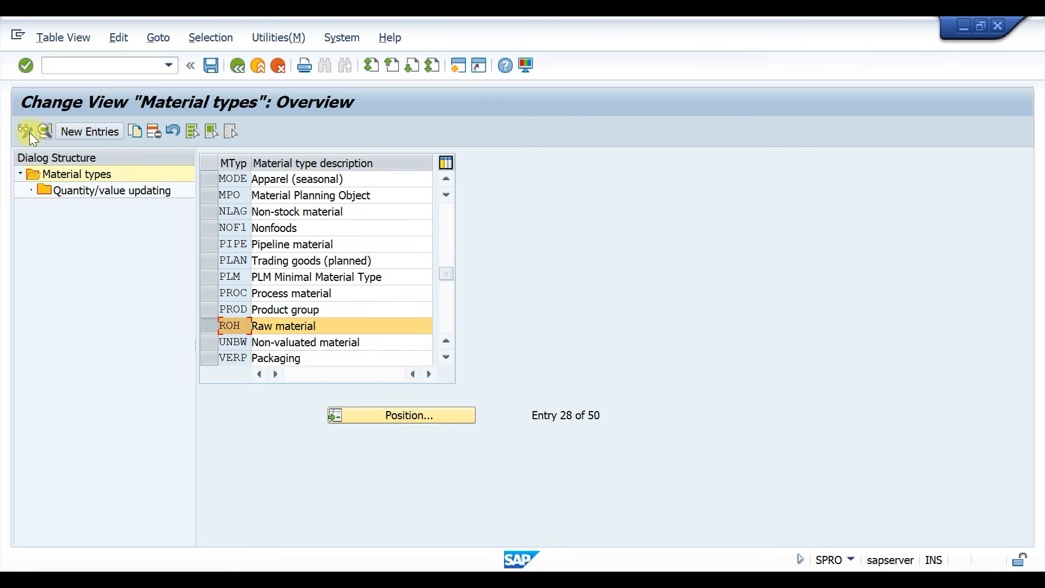
click(123, 135)
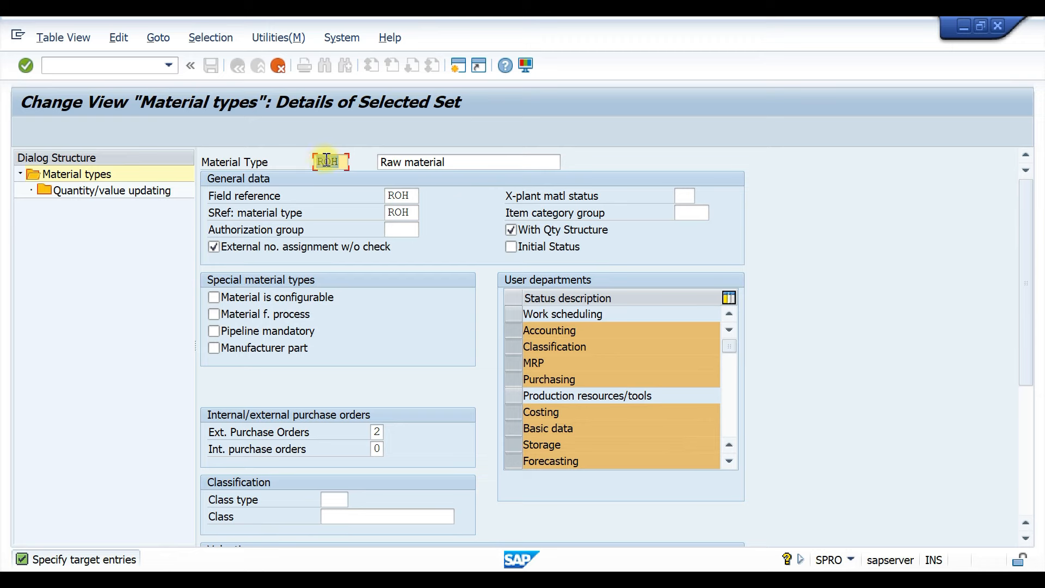
click(451, 160)
drag(451, 160, 380, 163)
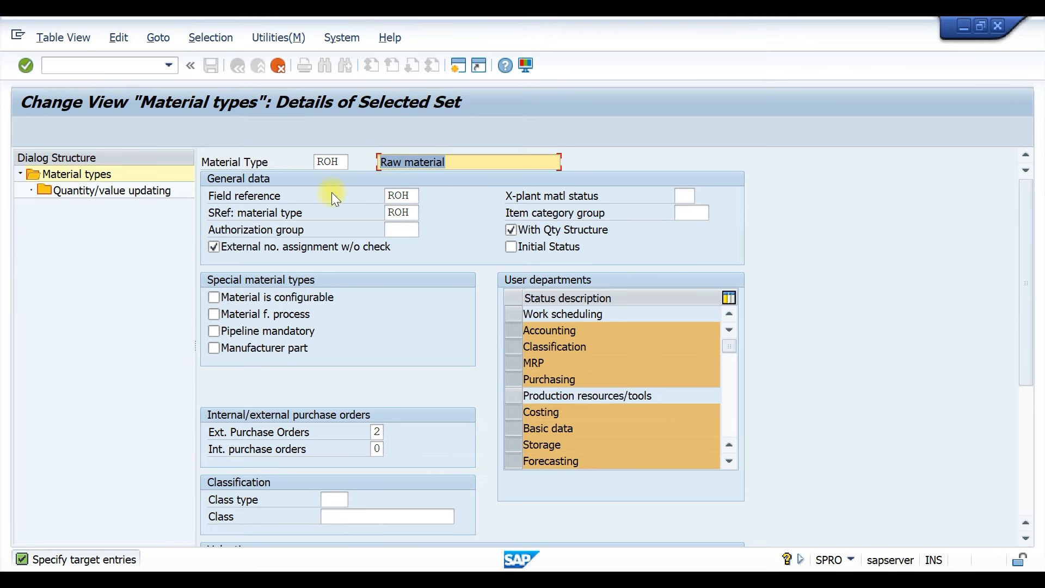
drag(411, 196, 386, 197)
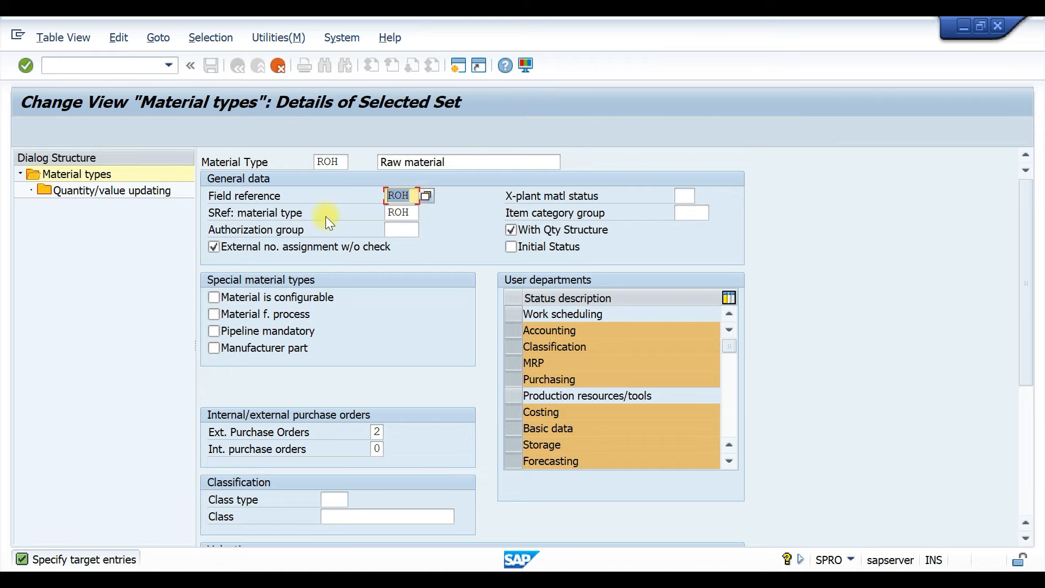
double_click(398, 213)
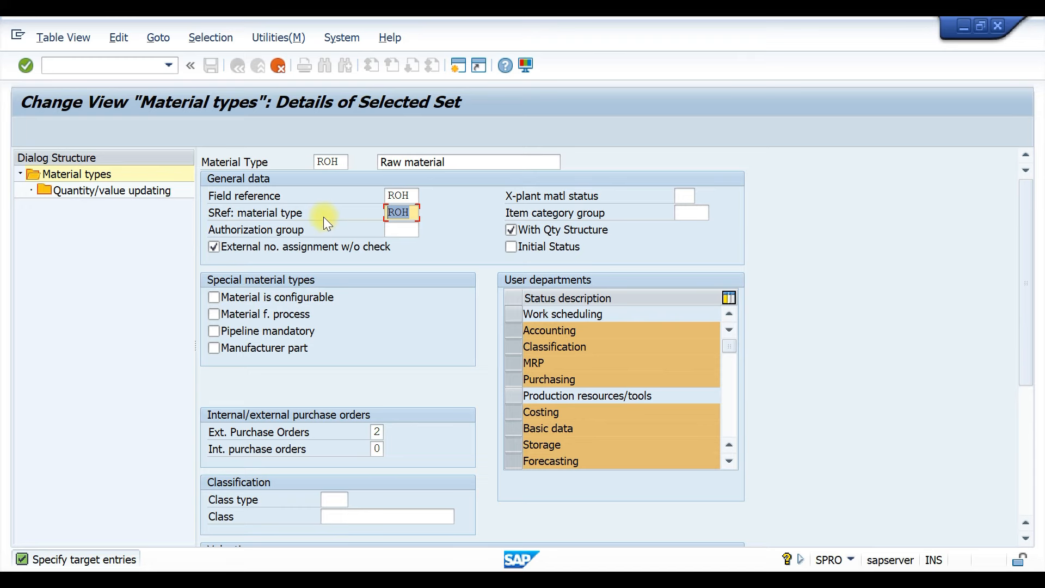
Step: Look over the user departments of the copied material type and set its key to TROH
scroll(339, 242, down, 1)
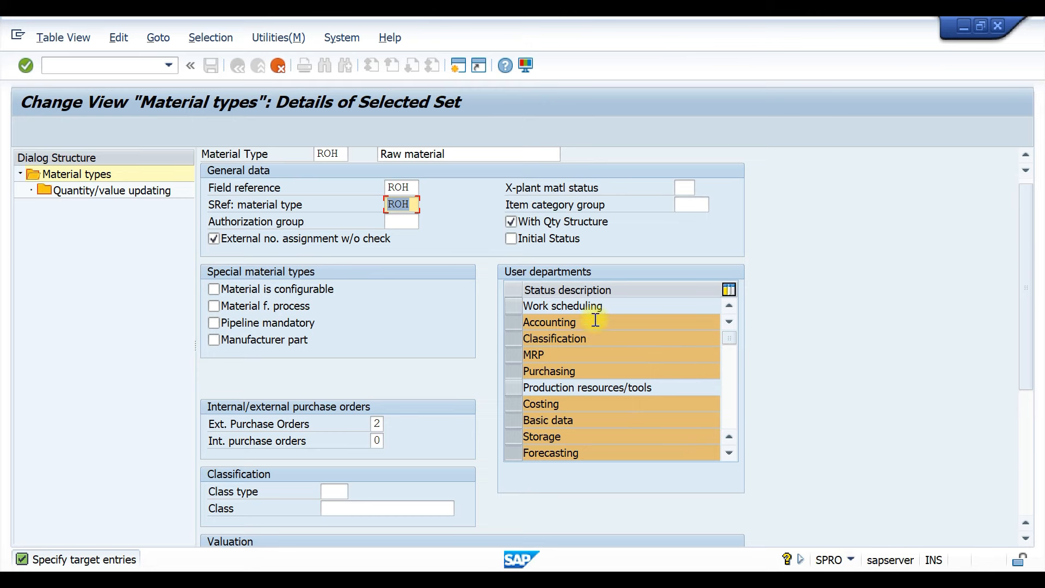
drag(607, 305, 527, 309)
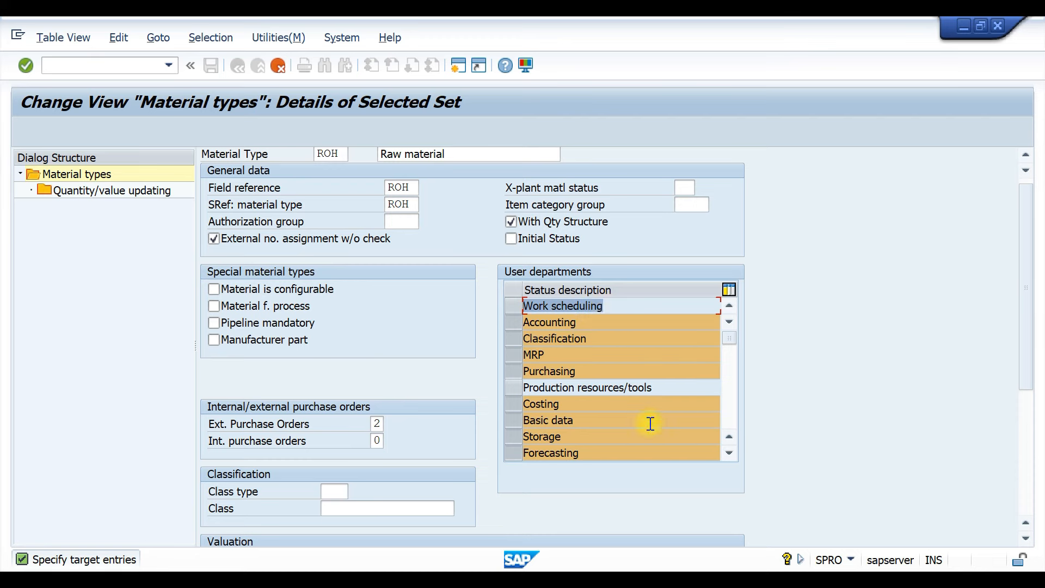
click(733, 455)
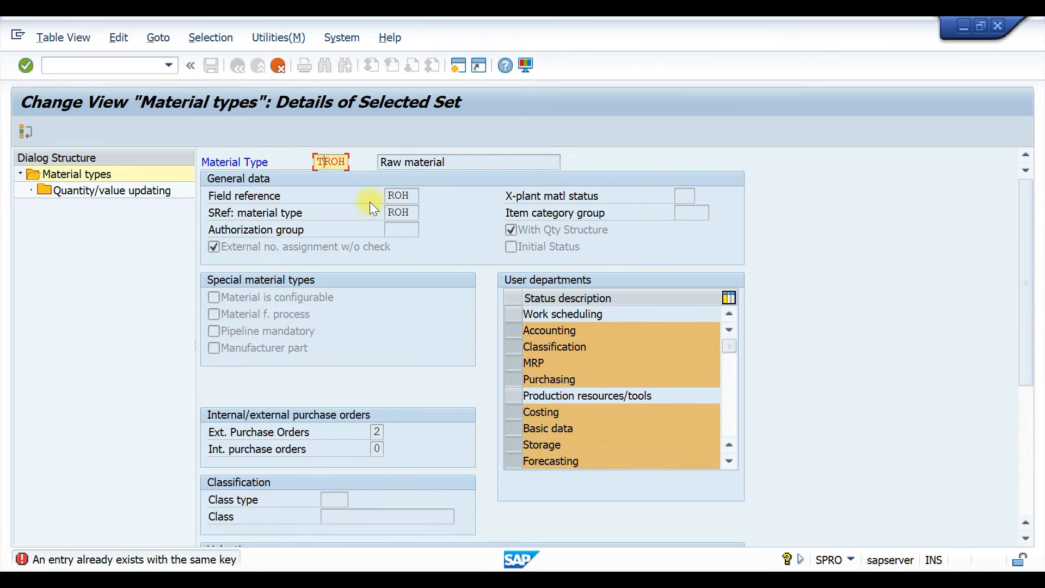
click(322, 163)
text(T)
key(Return)
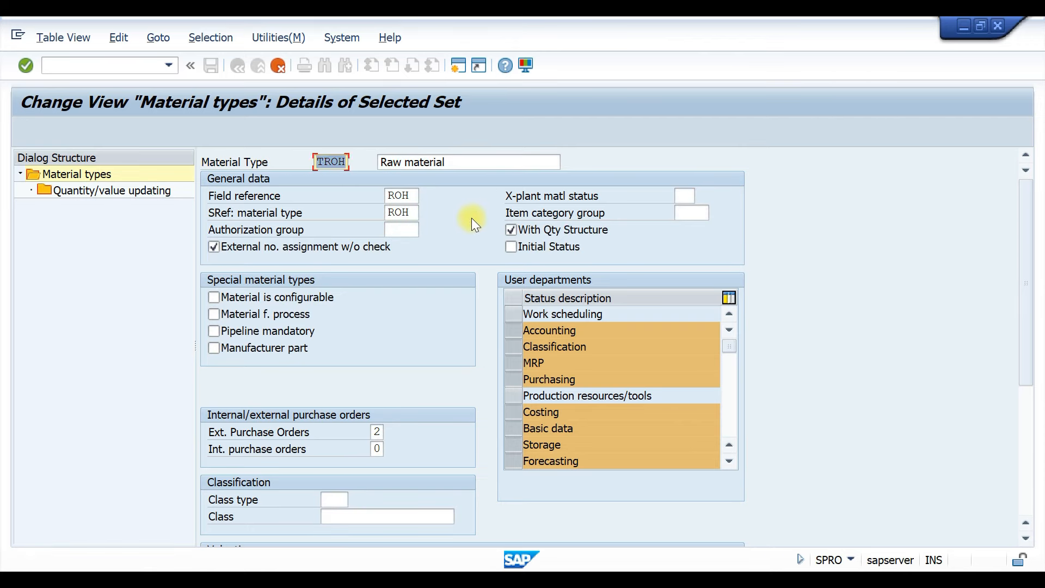
Step: Examine the user departments assigned to TROH, from storage through storage location stocks
click(730, 314)
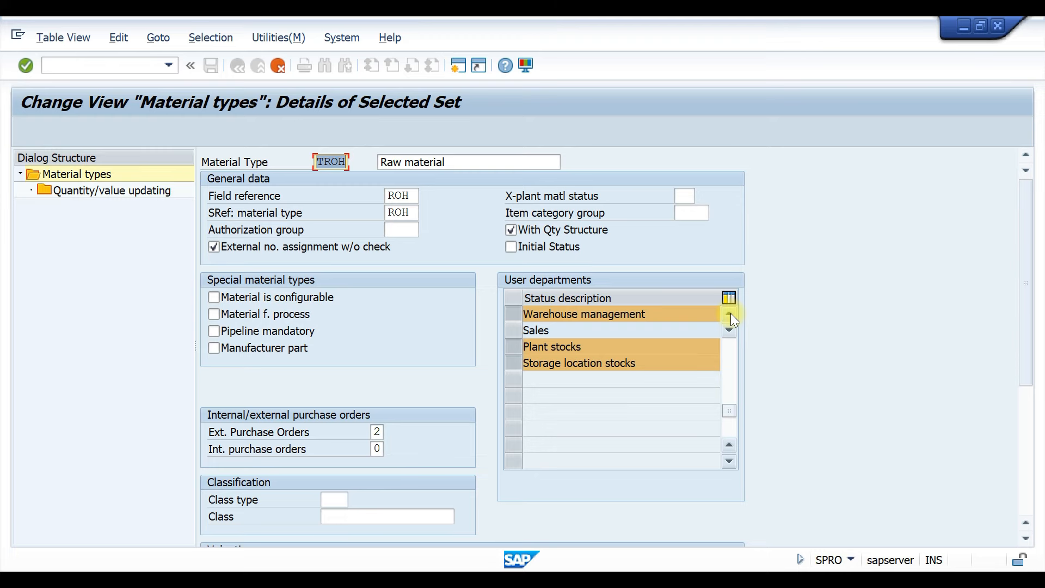
click(729, 314)
click(730, 314)
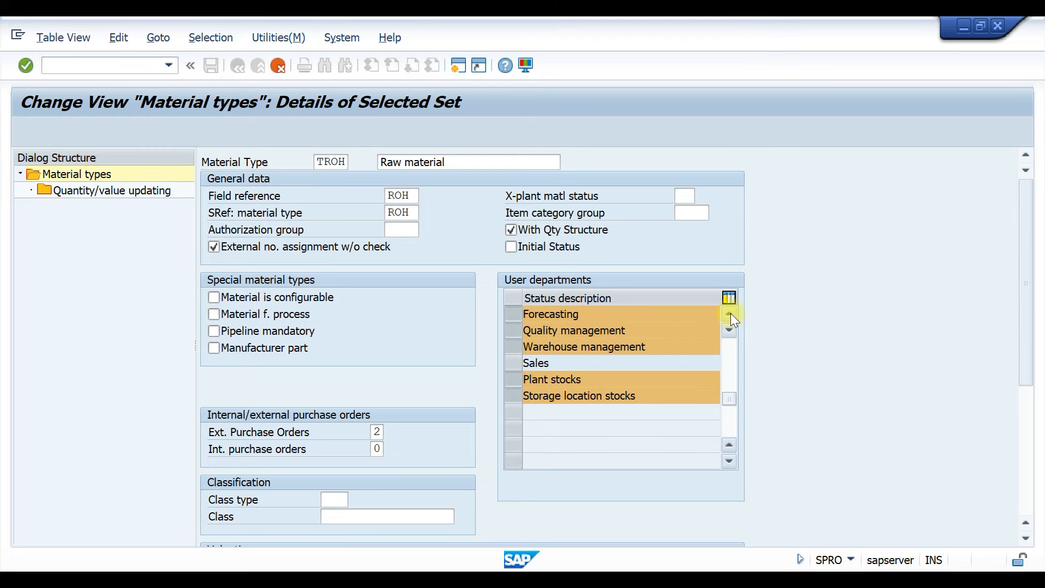
click(729, 315)
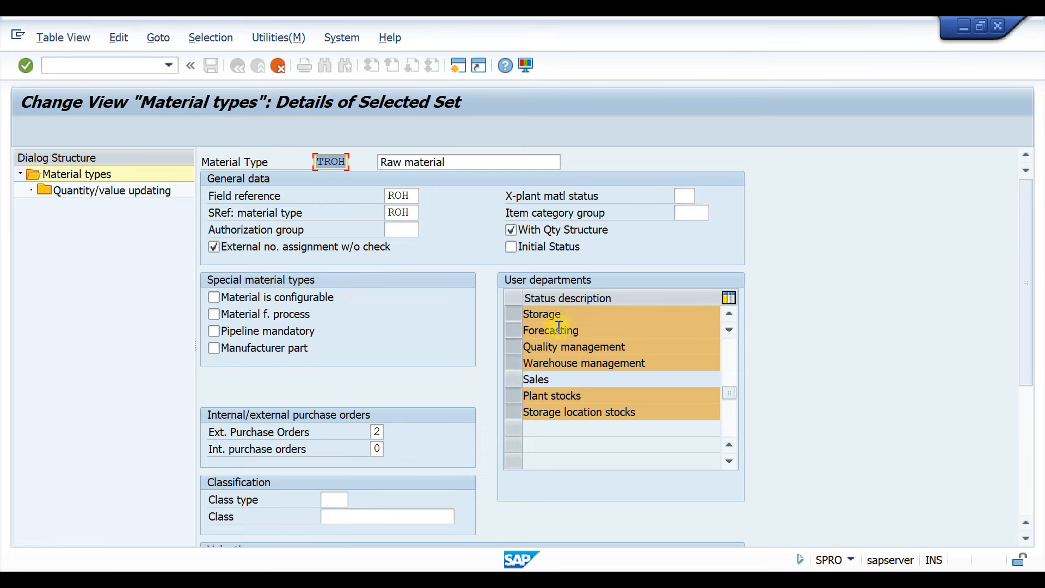
Step: Examine the allowed values for external purchase orders and the internal purchase orders setting of TROH
scroll(410, 368, down, 5)
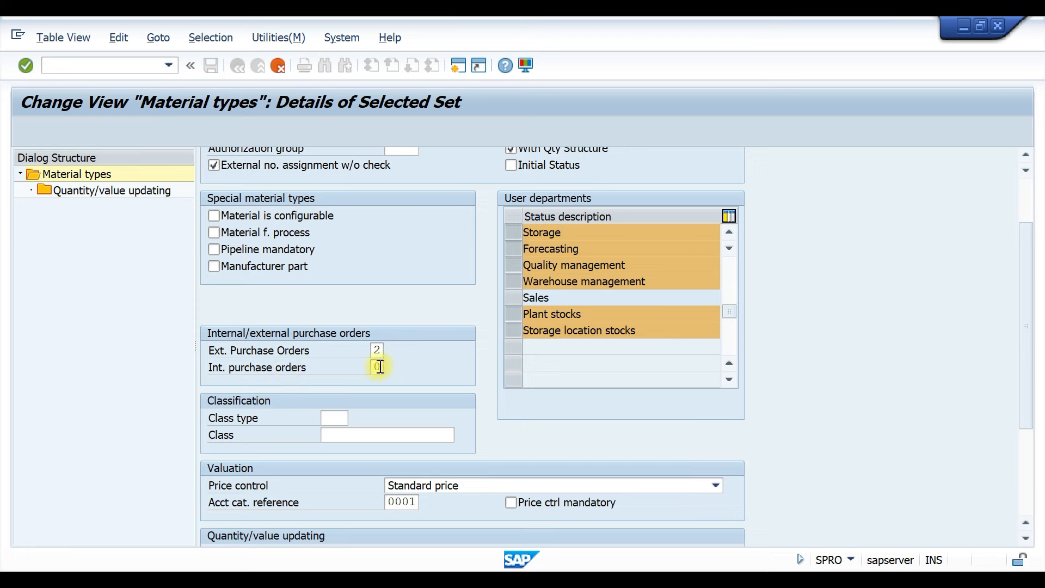
click(380, 349)
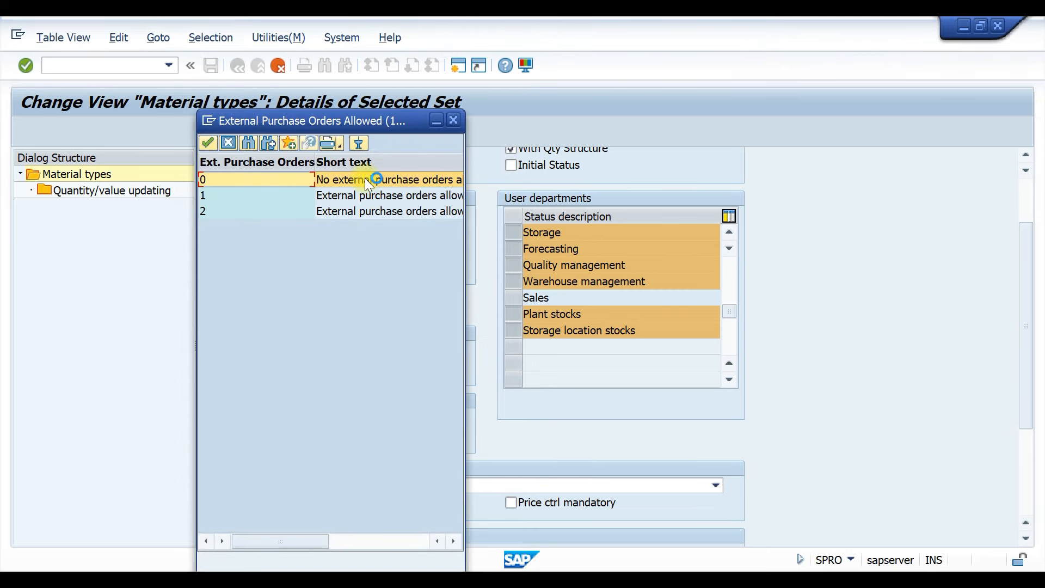
drag(464, 179, 688, 163)
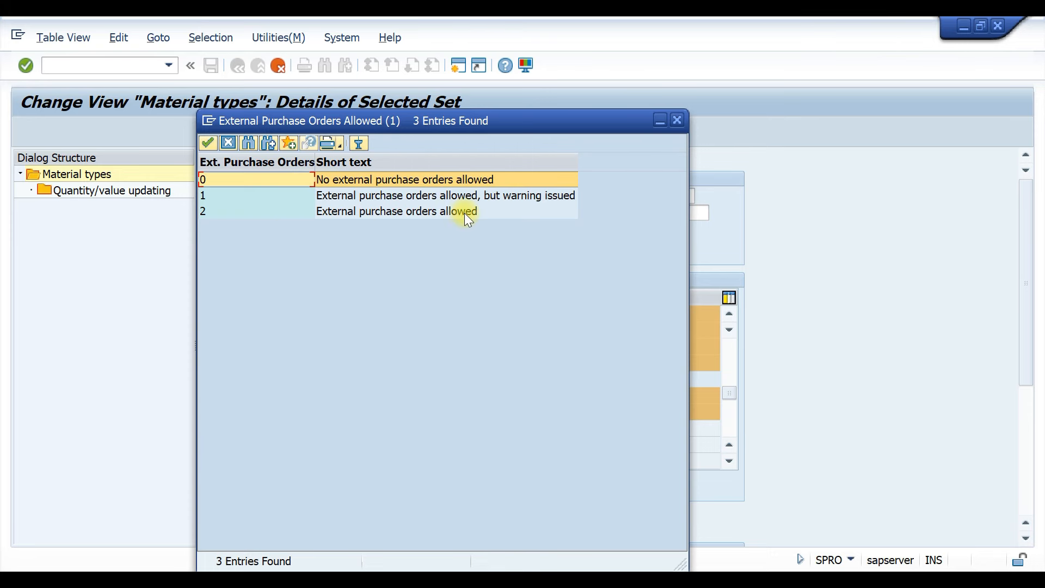
click(677, 120)
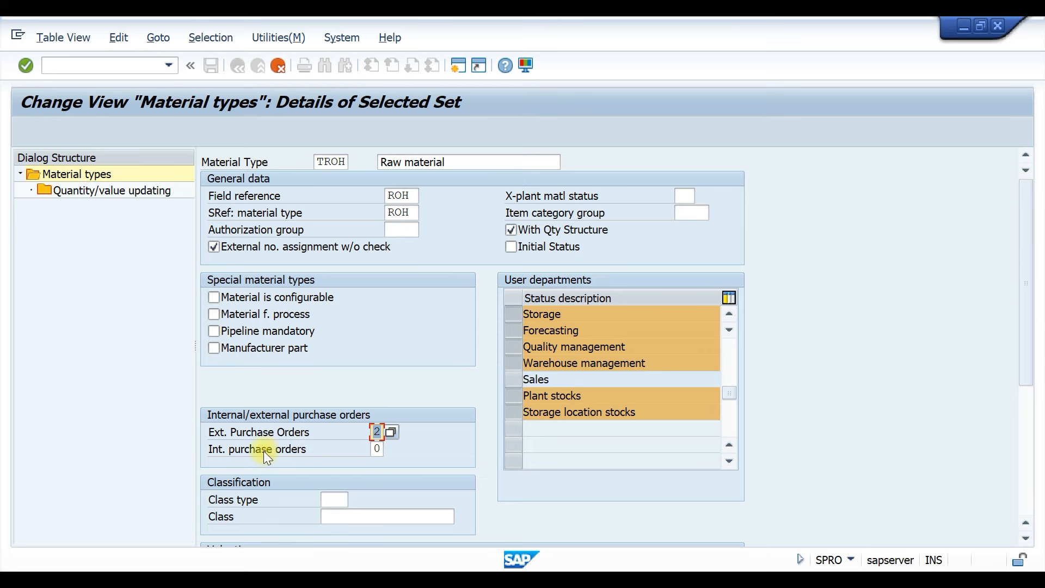
click(380, 448)
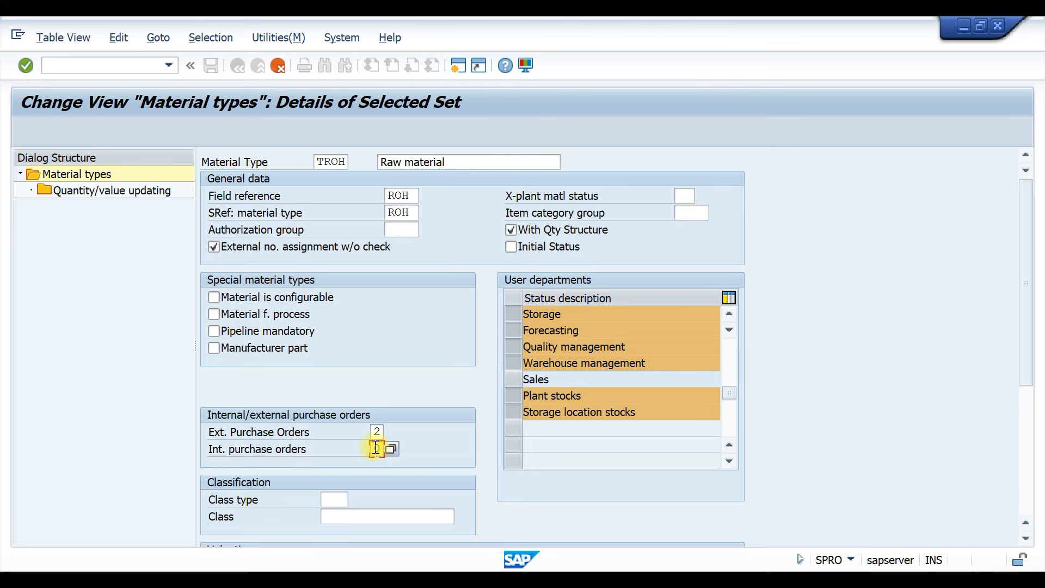
Step: Examine the price control options, account category references and quantity/value updating settings of TROH
scroll(277, 327, down, 5)
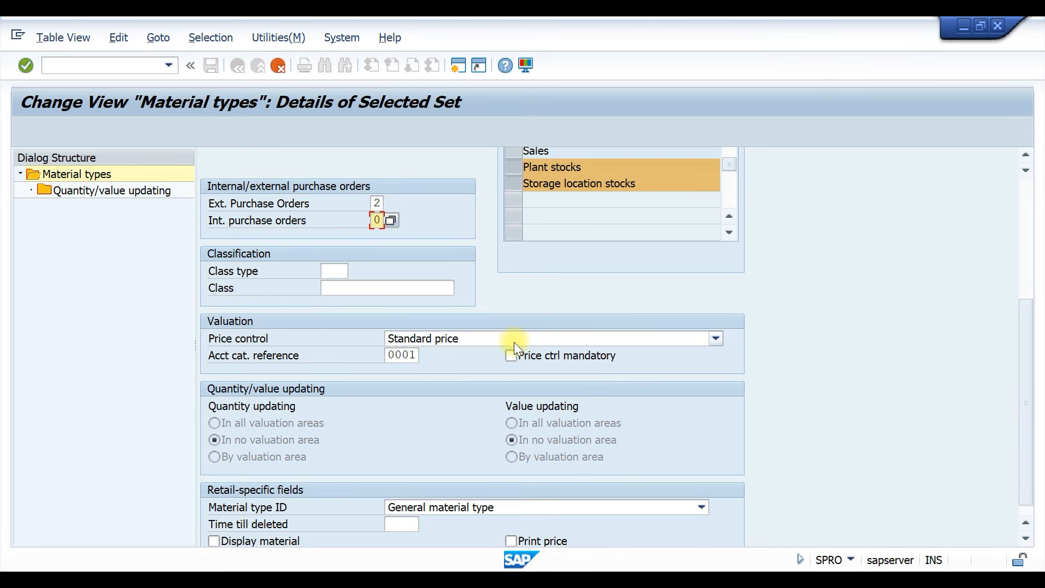
click(716, 340)
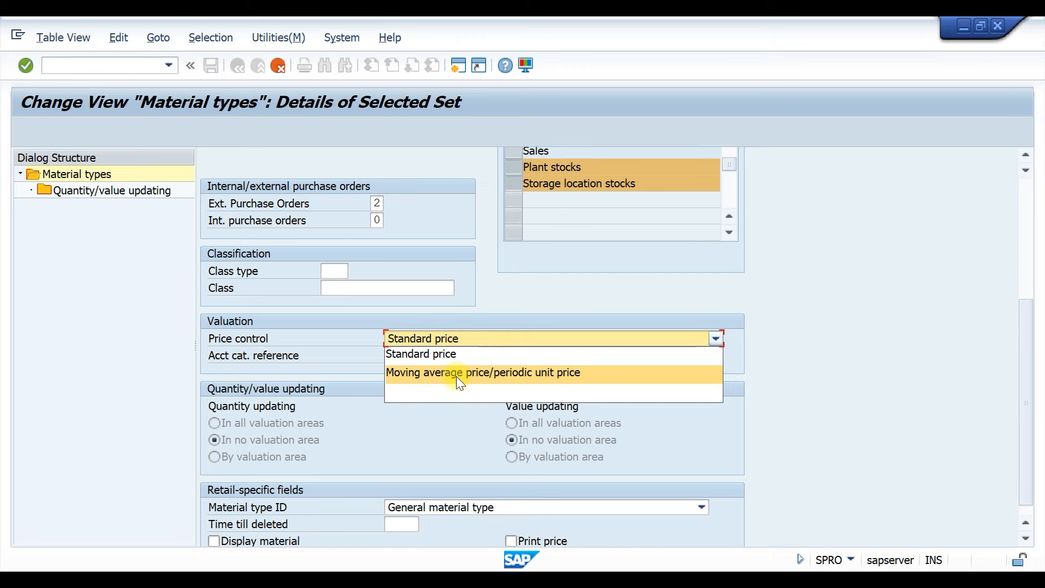
click(499, 295)
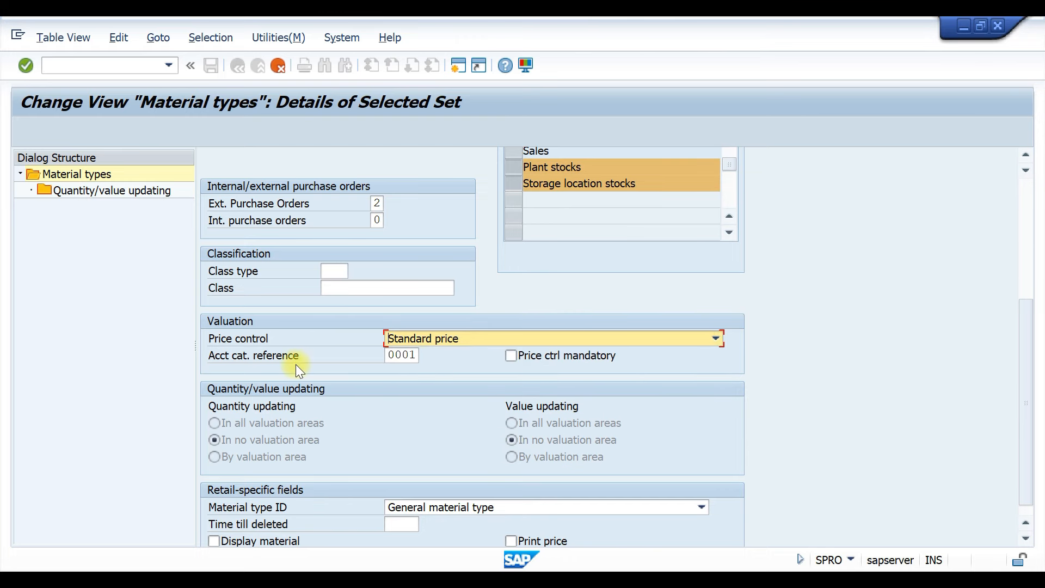
click(405, 355)
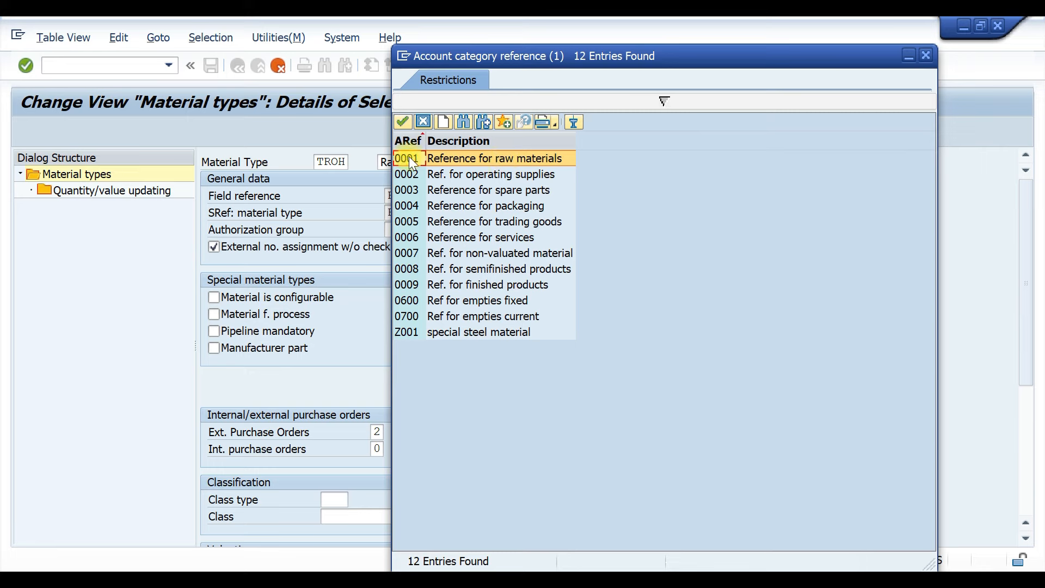
click(926, 57)
scroll(448, 342, down, 4)
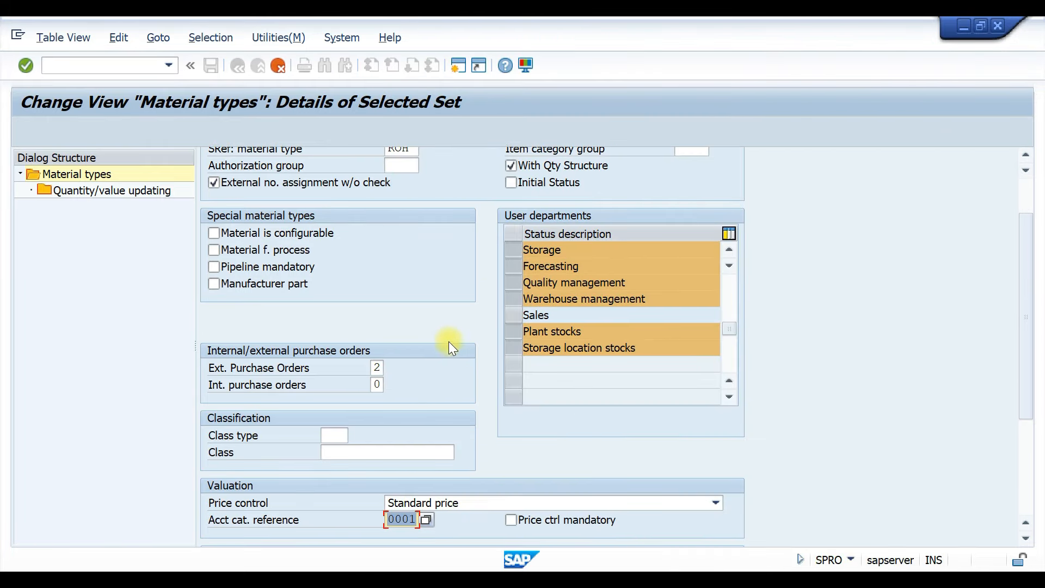
scroll(433, 340, down, 2)
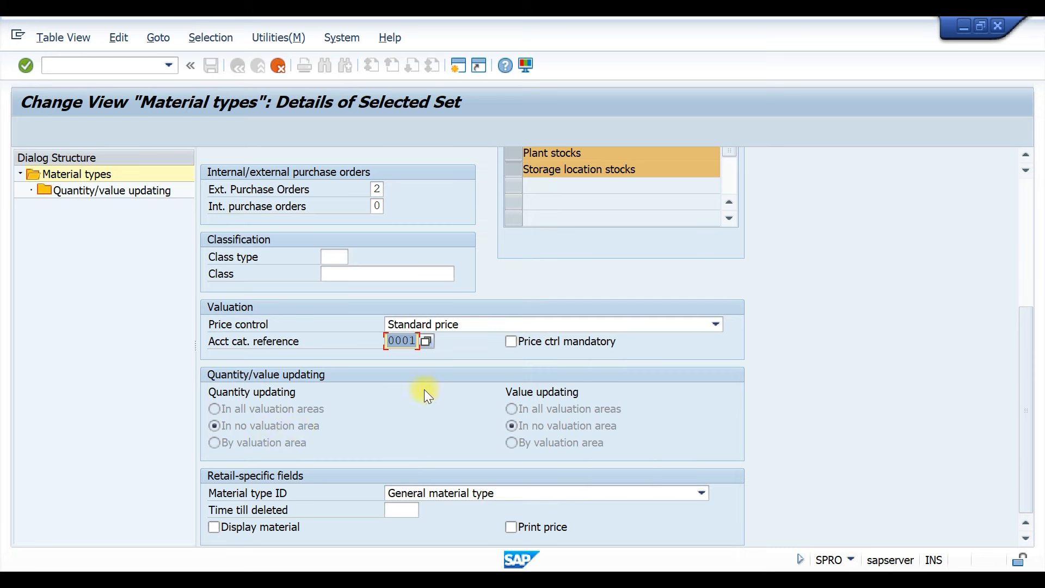
Step: Complete the copy to TROH with its dependent entries and save it in the "tata group org str configuration" customizing request
scroll(351, 181, up, 5)
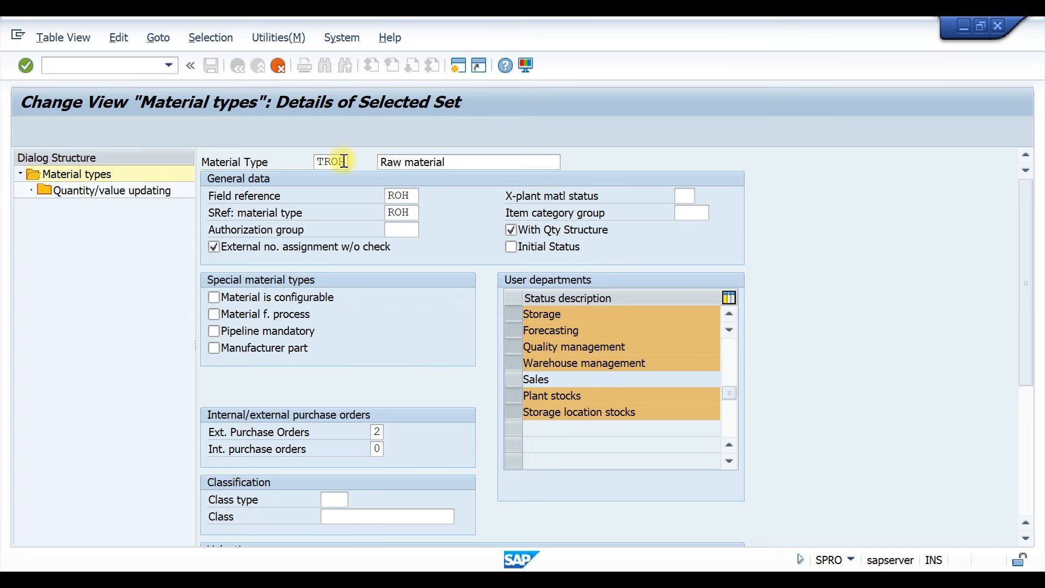
drag(348, 162, 316, 162)
key(Return)
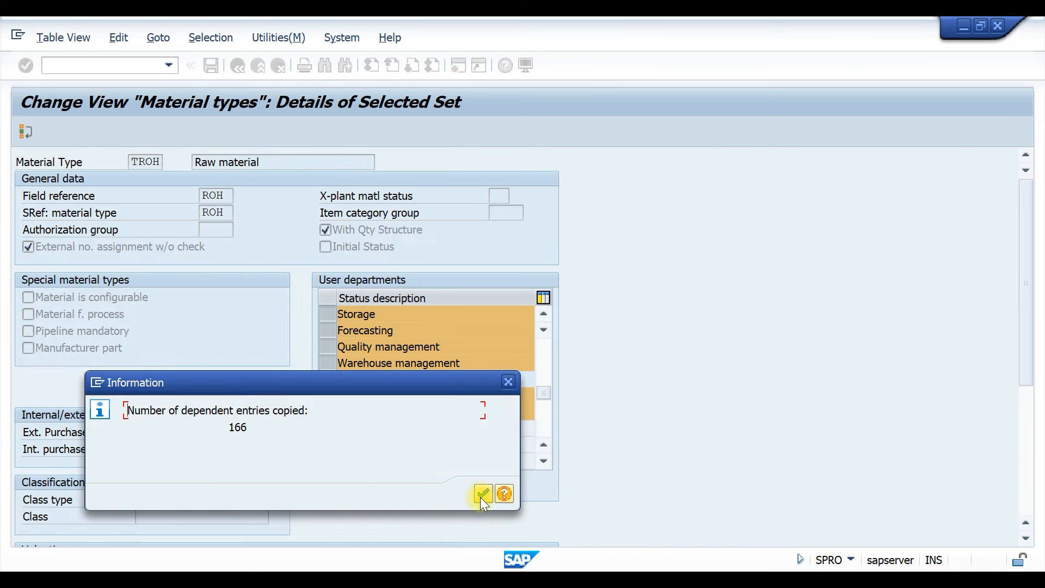
click(482, 494)
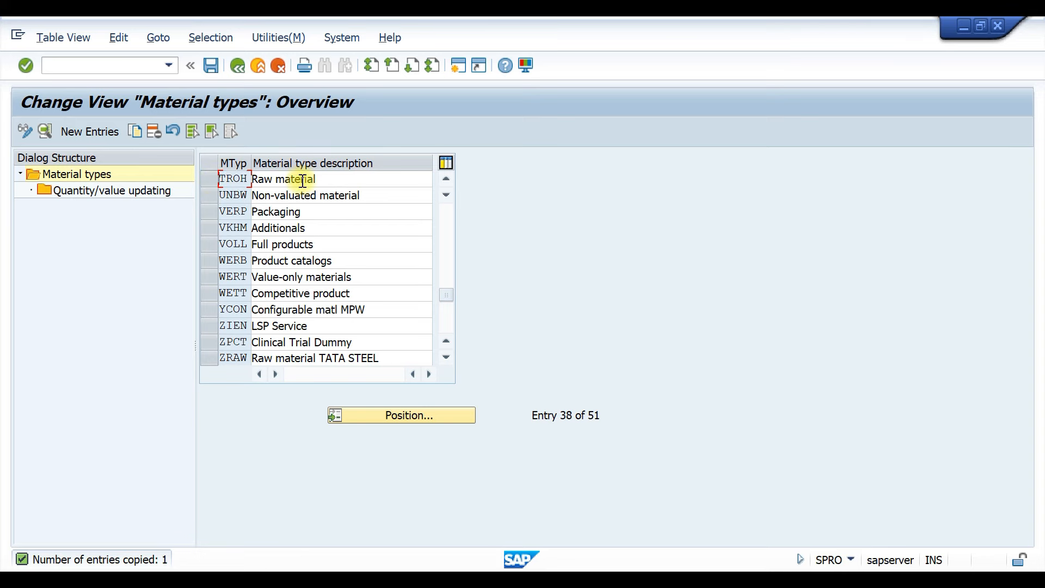
key(F3)
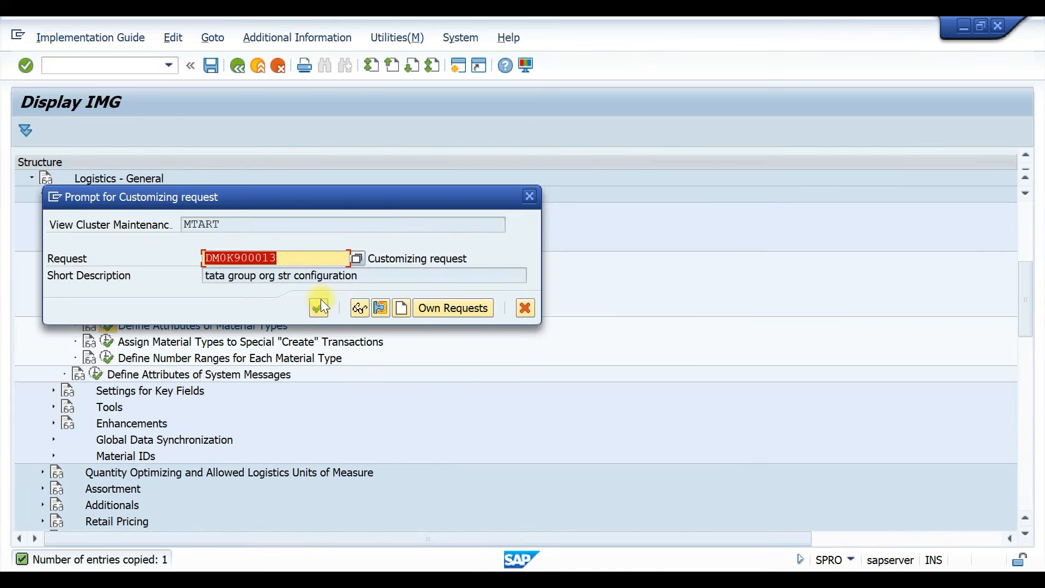
click(317, 308)
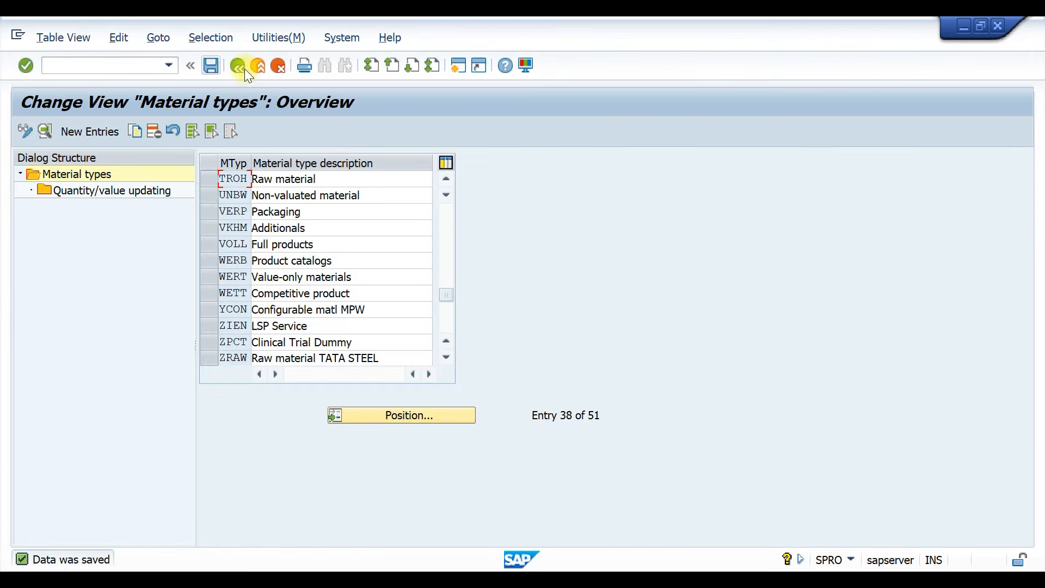
Step: Leave the material types overview and open the number range groups for material types in change mode
click(238, 66)
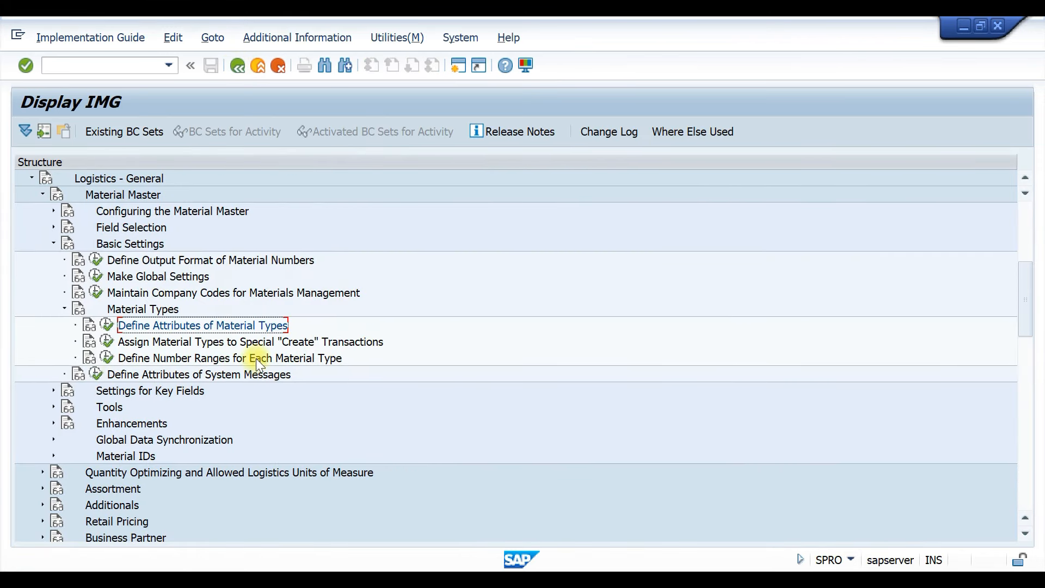
click(107, 358)
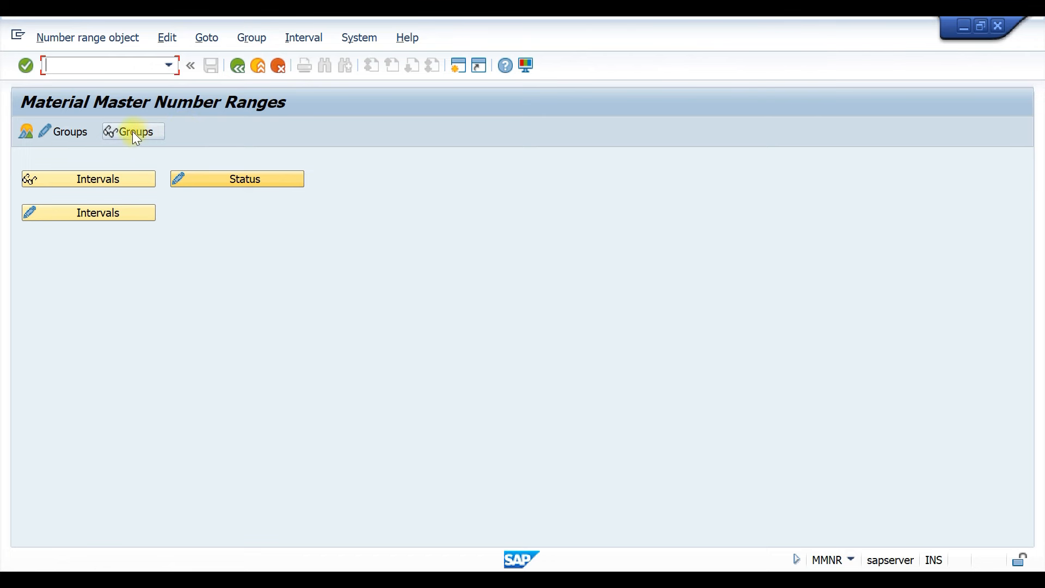
click(55, 134)
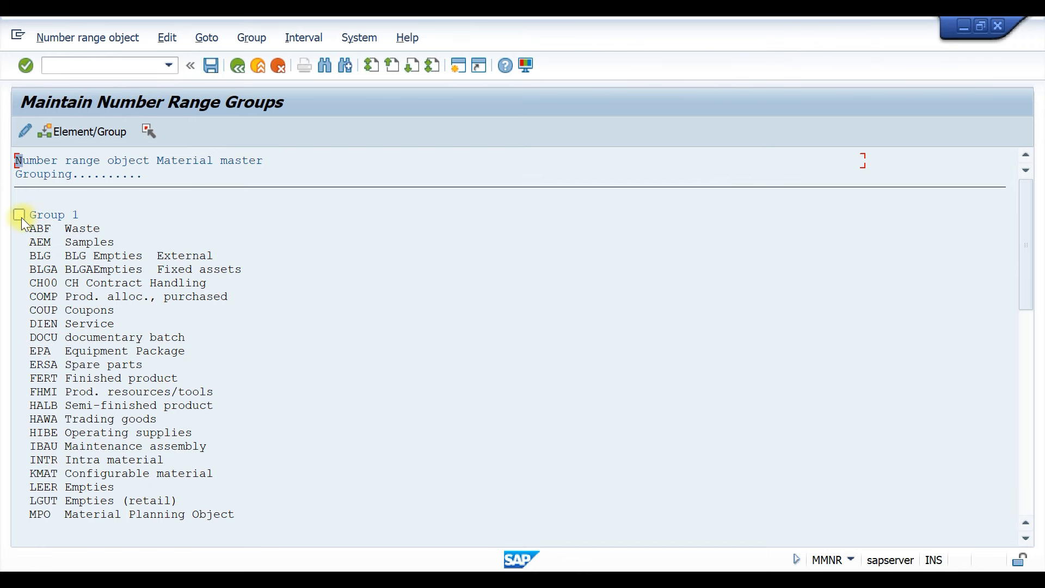
Step: Examine the material types assigned to each number range group and the intervals of the unnamed group containing ZROH
scroll(150, 231, down, 4)
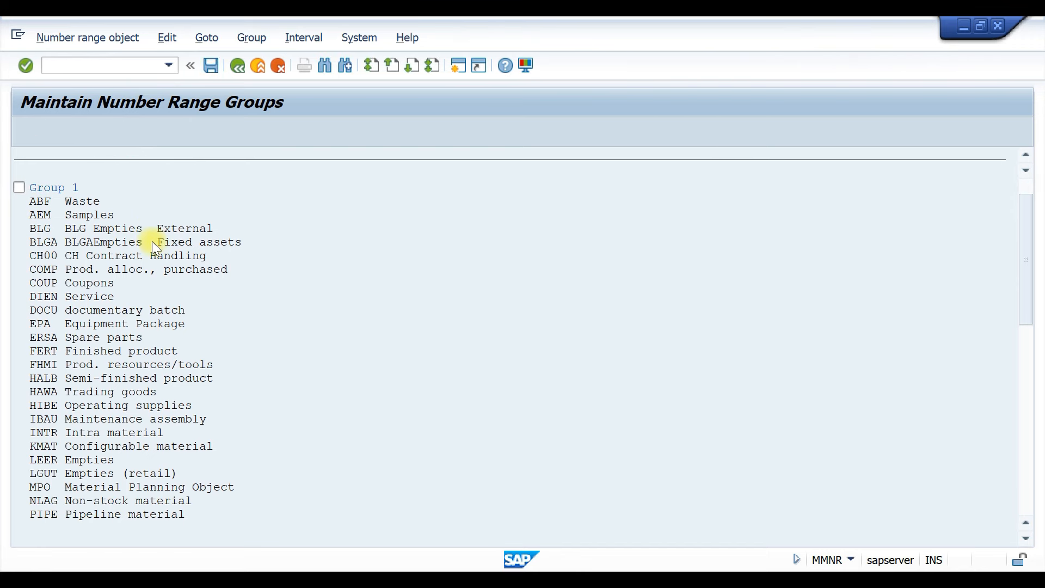
scroll(148, 259, down, 6)
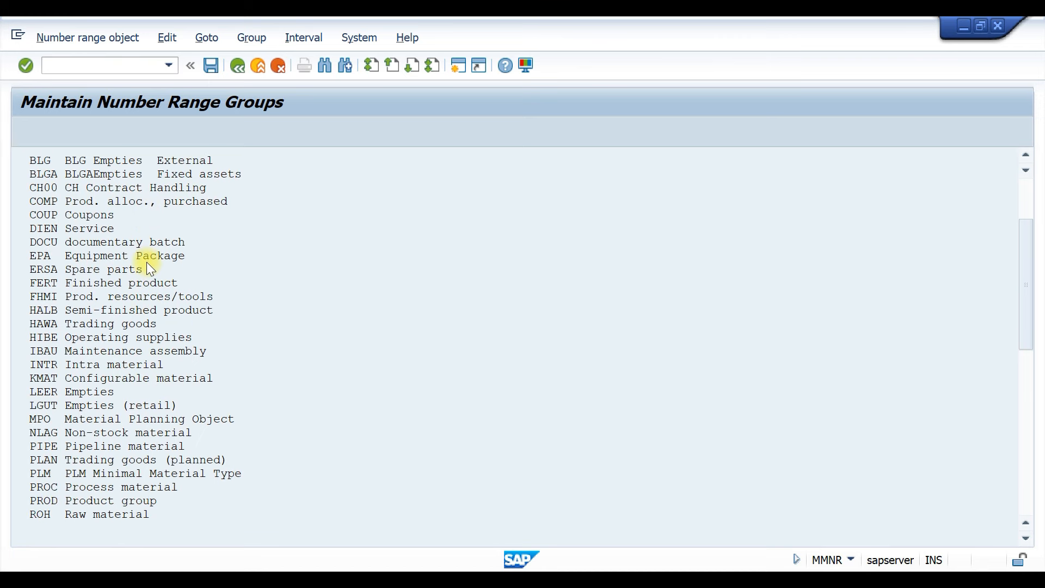
scroll(145, 259, down, 1)
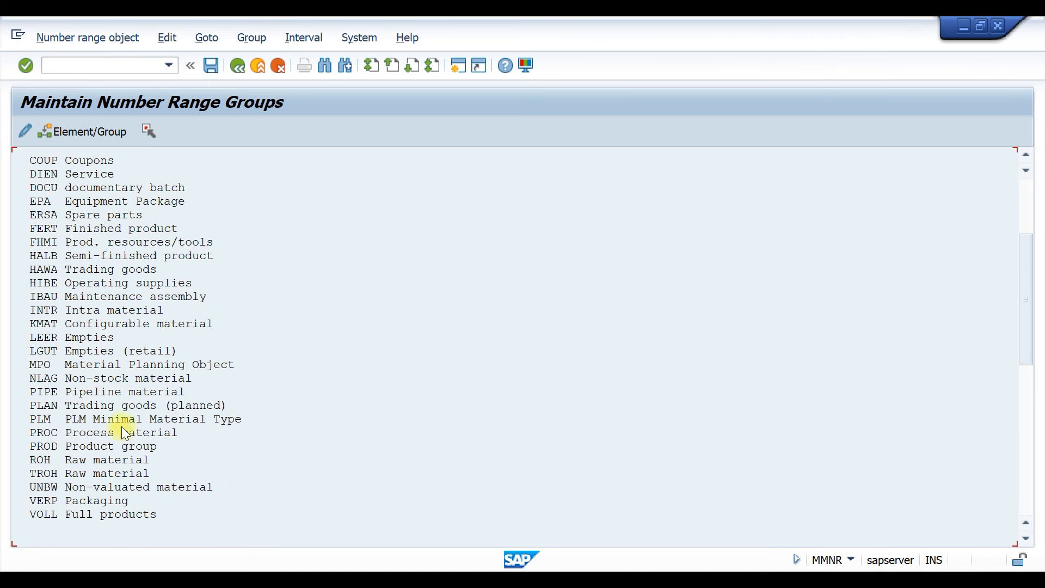
scroll(147, 329, down, 4)
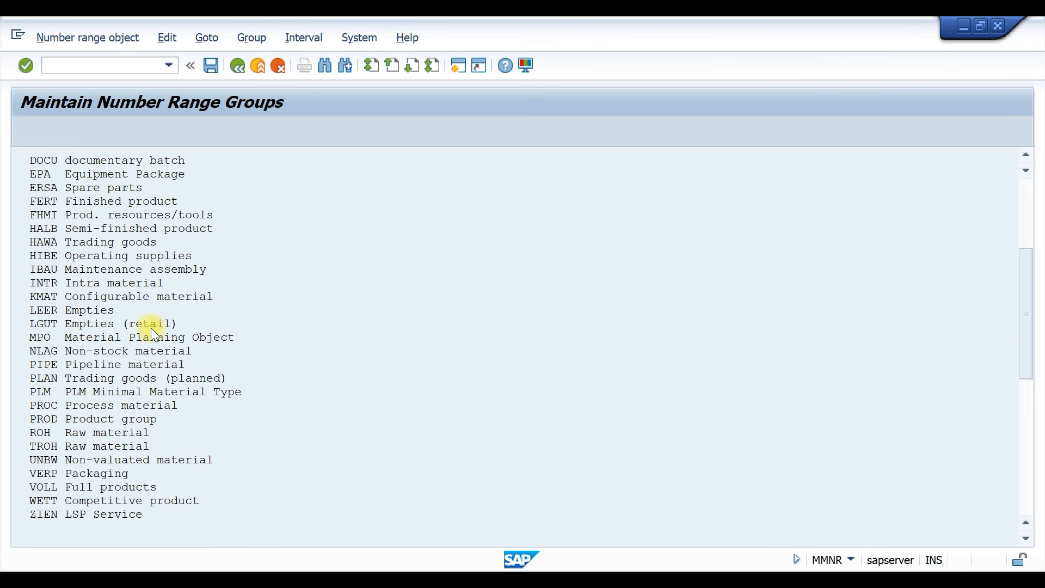
scroll(143, 351, down, 4)
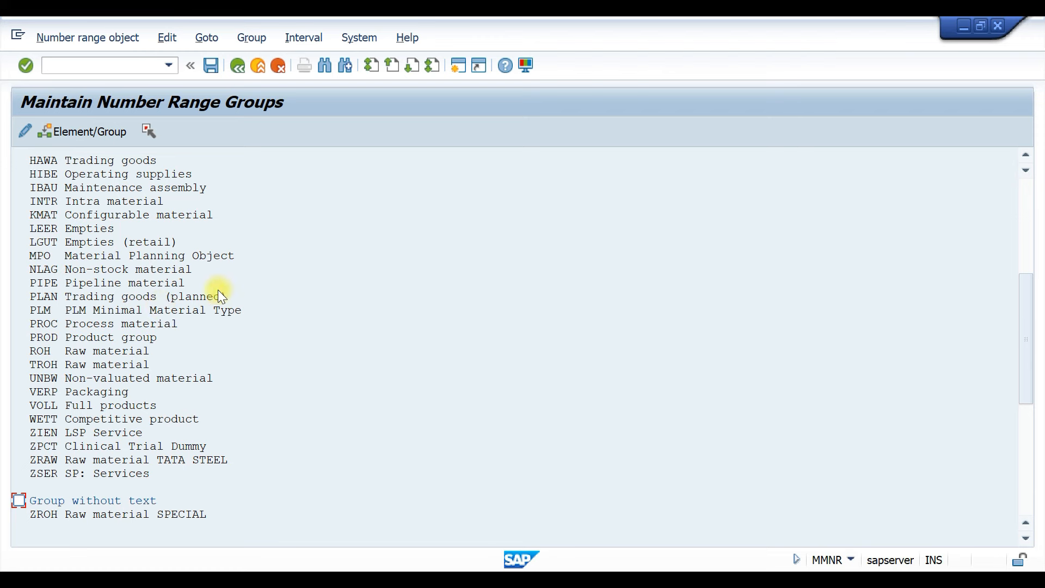
scroll(259, 312, down, 3)
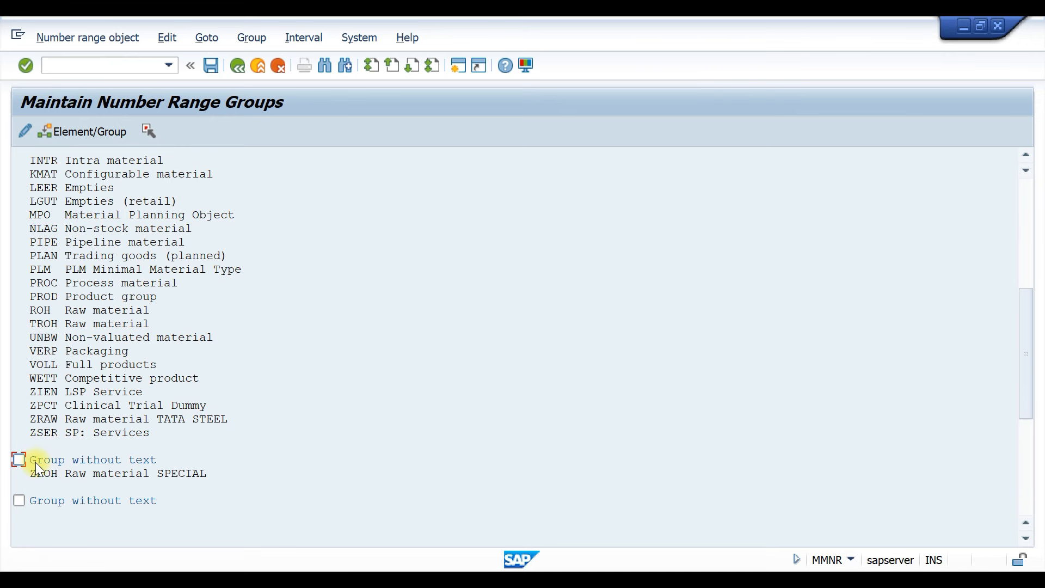
click(24, 133)
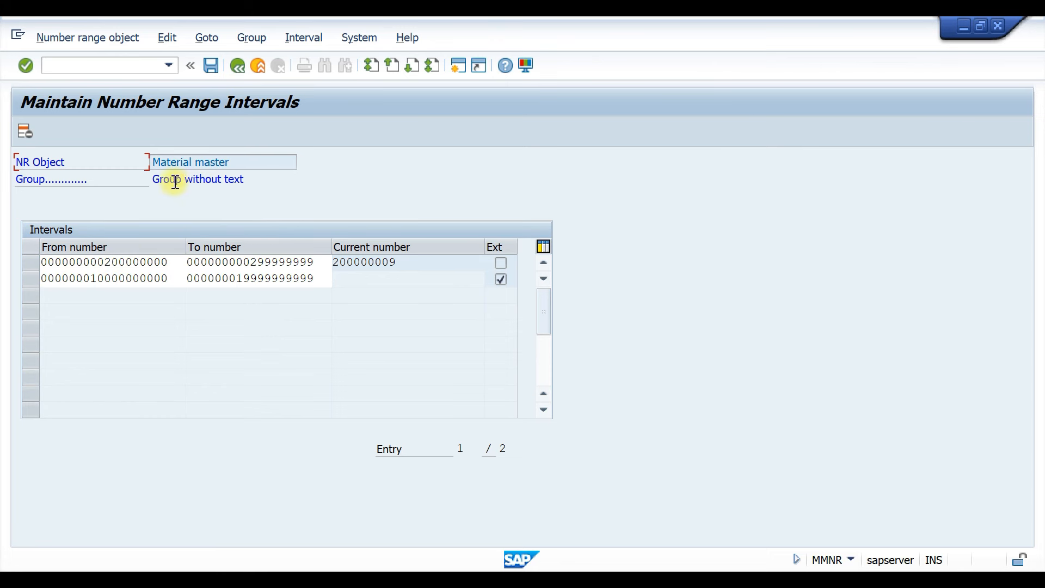
drag(245, 179, 154, 179)
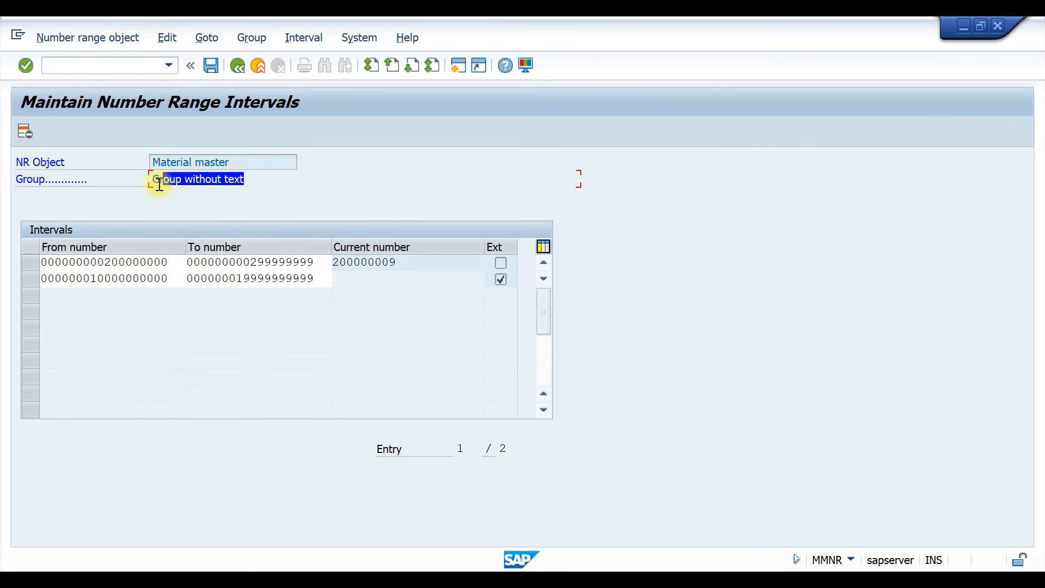
click(237, 66)
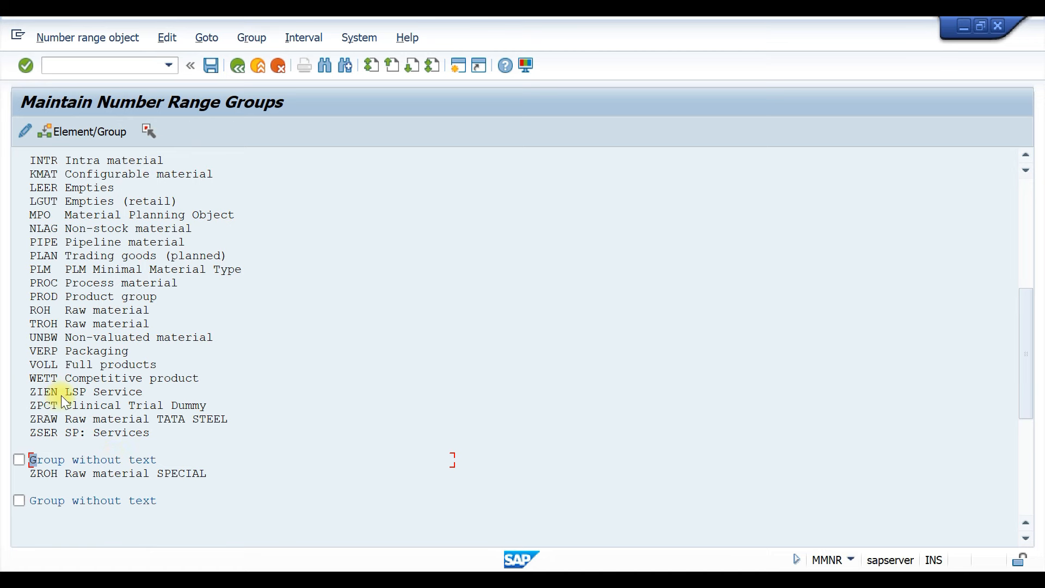
Step: Reassign material type TROH from Group 1 to the unnamed number range group containing ZROH
click(66, 323)
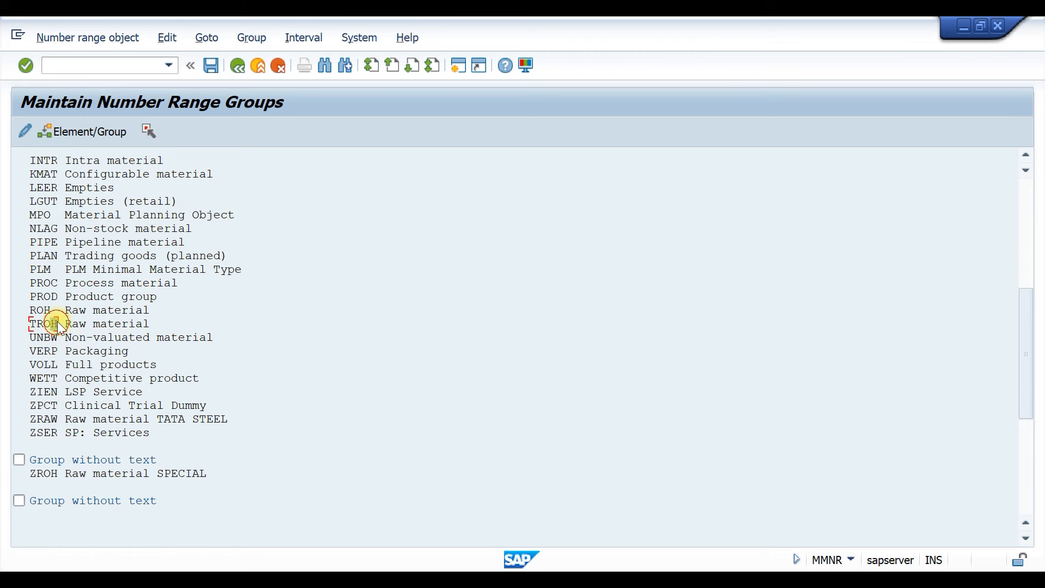
click(151, 131)
click(69, 459)
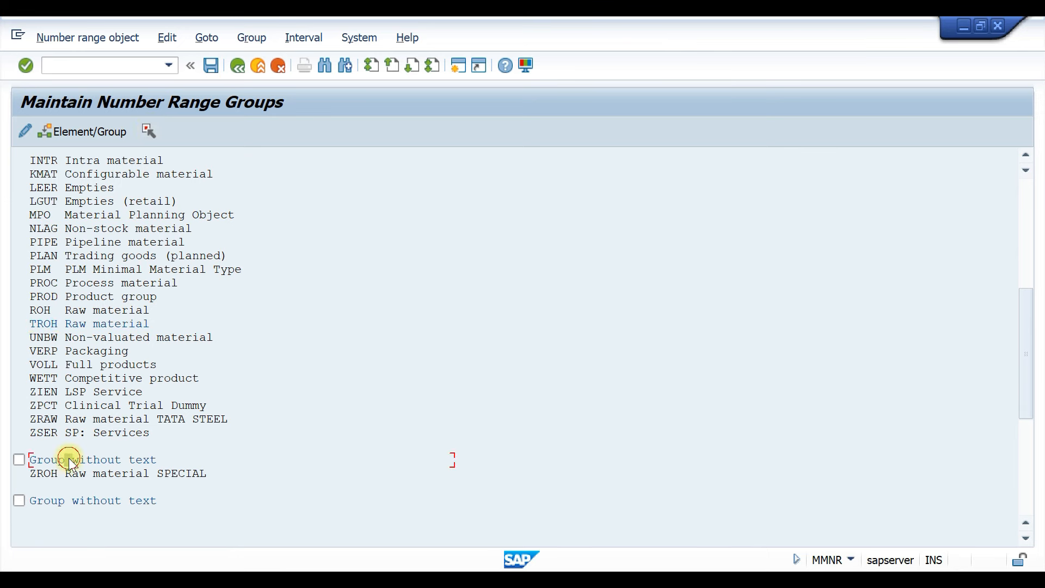
click(68, 132)
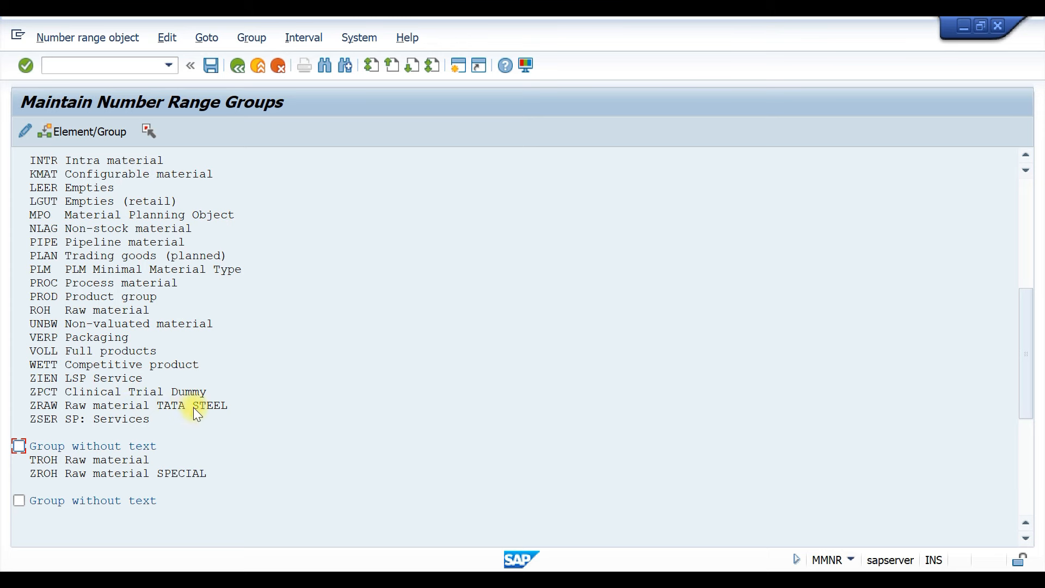
Step: Reassign material type ZRAW from Group 1 to the unnamed group containing TROH and ZROH
click(99, 406)
click(148, 131)
click(55, 449)
click(91, 132)
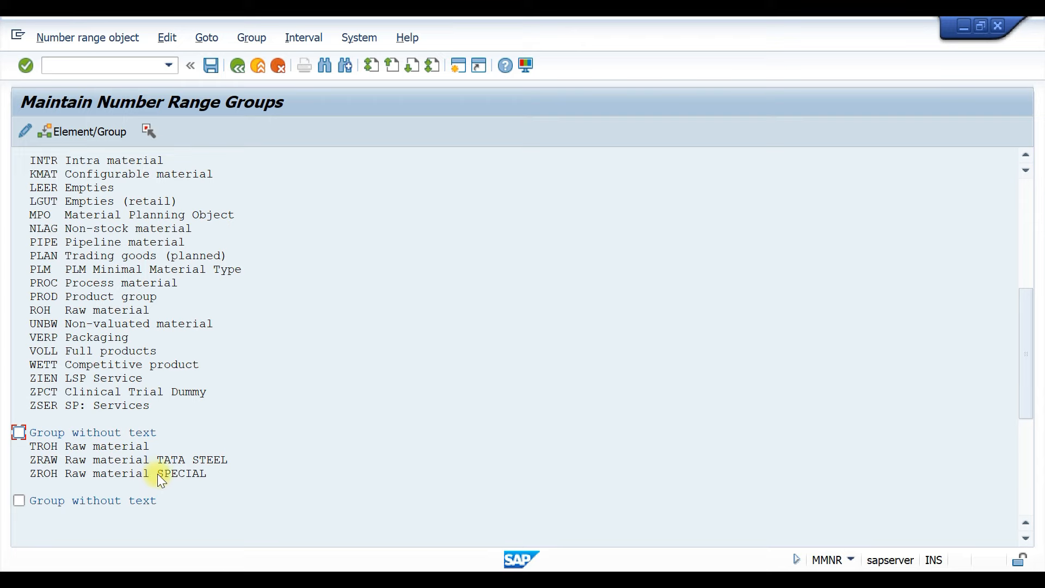
Step: Review the number range intervals of the unnamed group holding TROH, ZRAW and ZROH
double_click(108, 432)
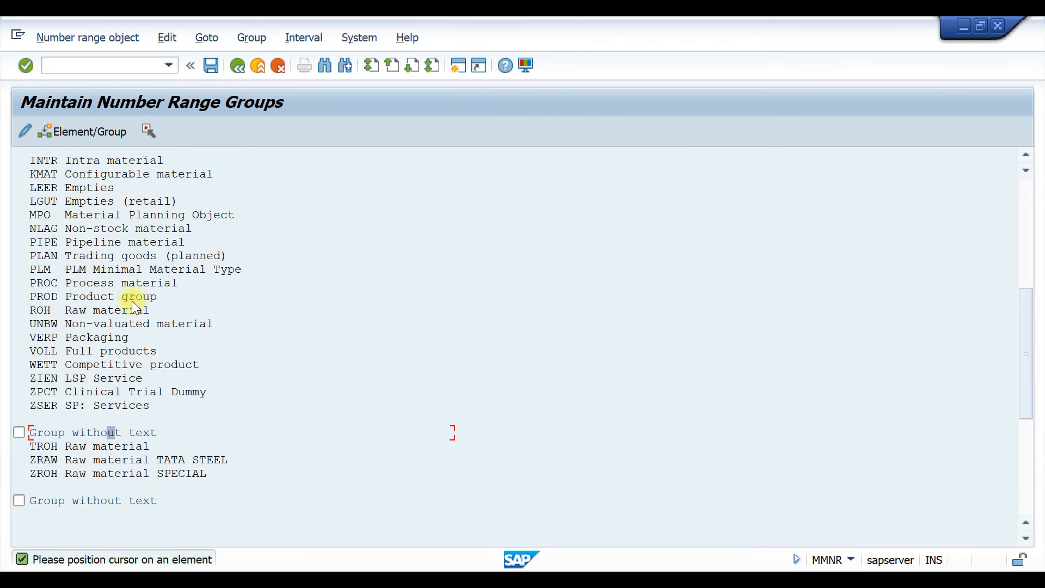
click(24, 130)
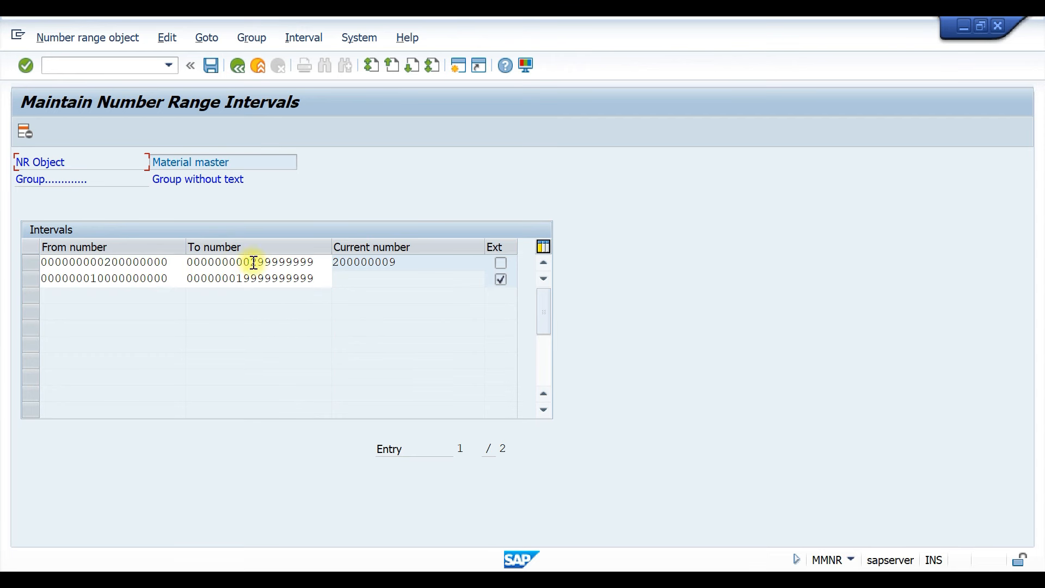
click(237, 66)
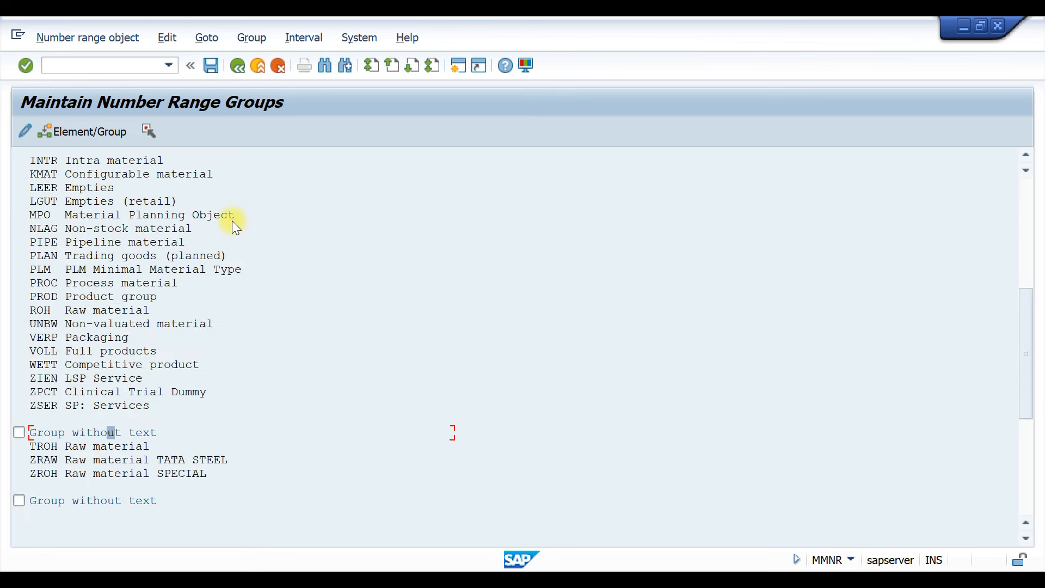
Step: Save the number range group assignments and acknowledge the notice about transporting number range intervals
key(ctrl+s)
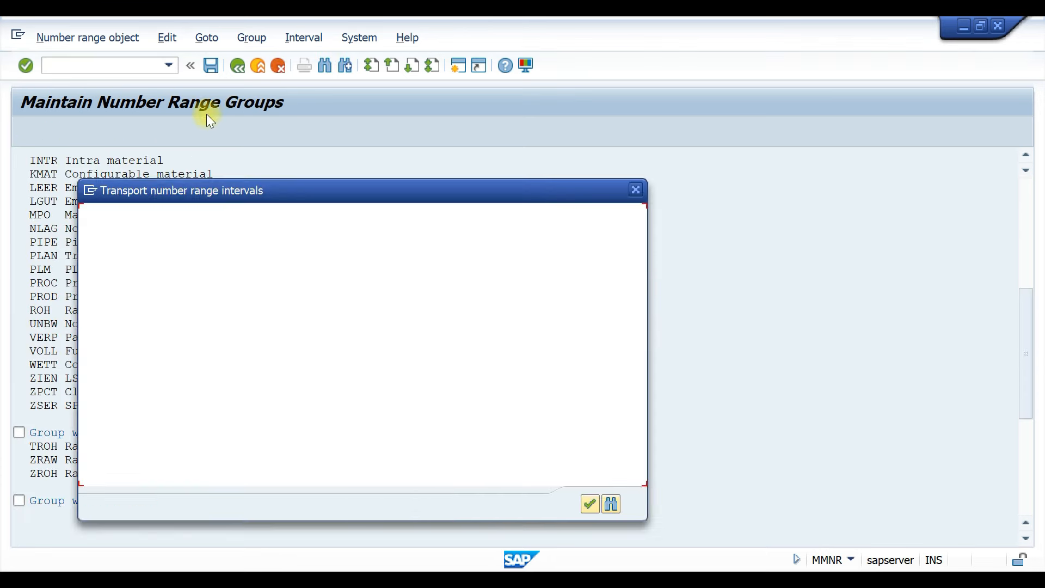
click(590, 504)
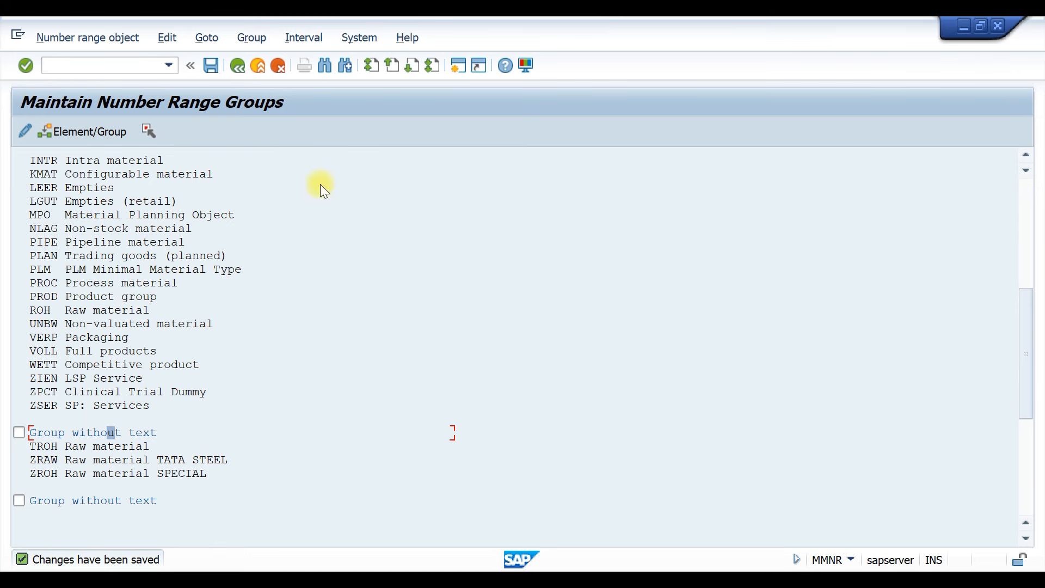
click(237, 64)
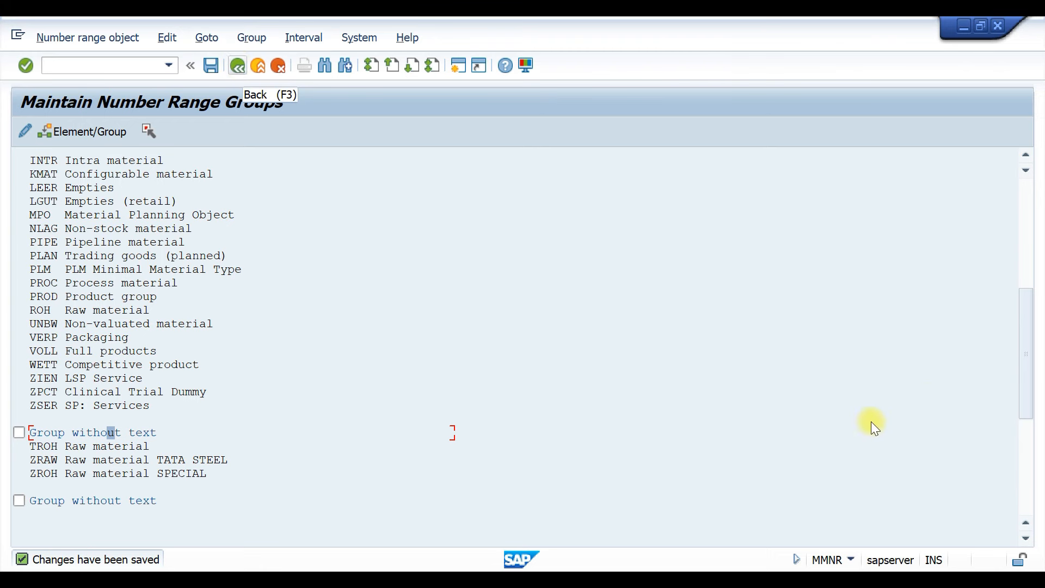